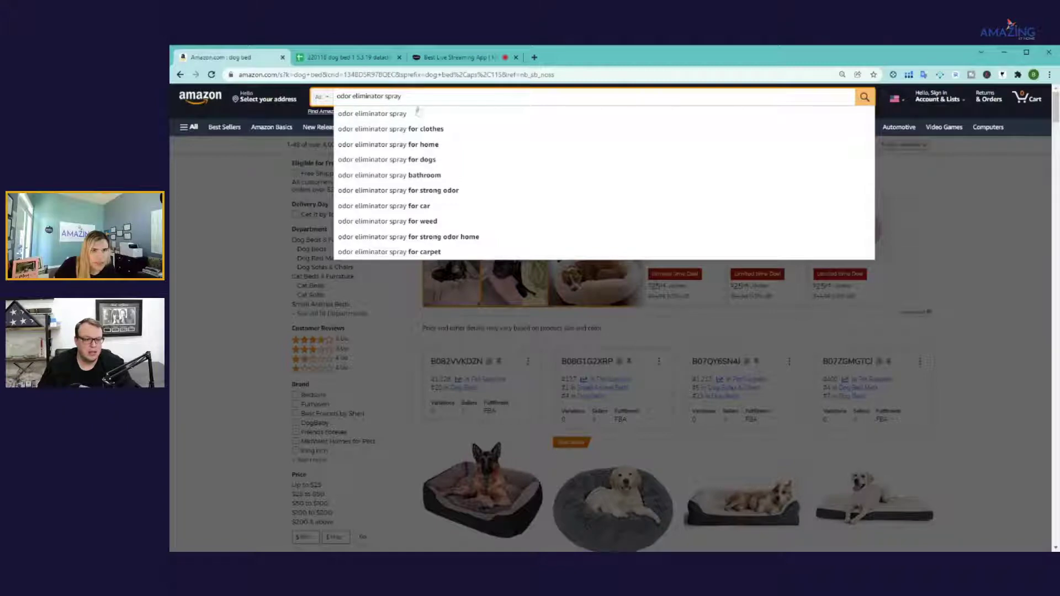
Search Amazon for "pet odor eliminator"
{"action": "key", "text": "ctrl+a"}
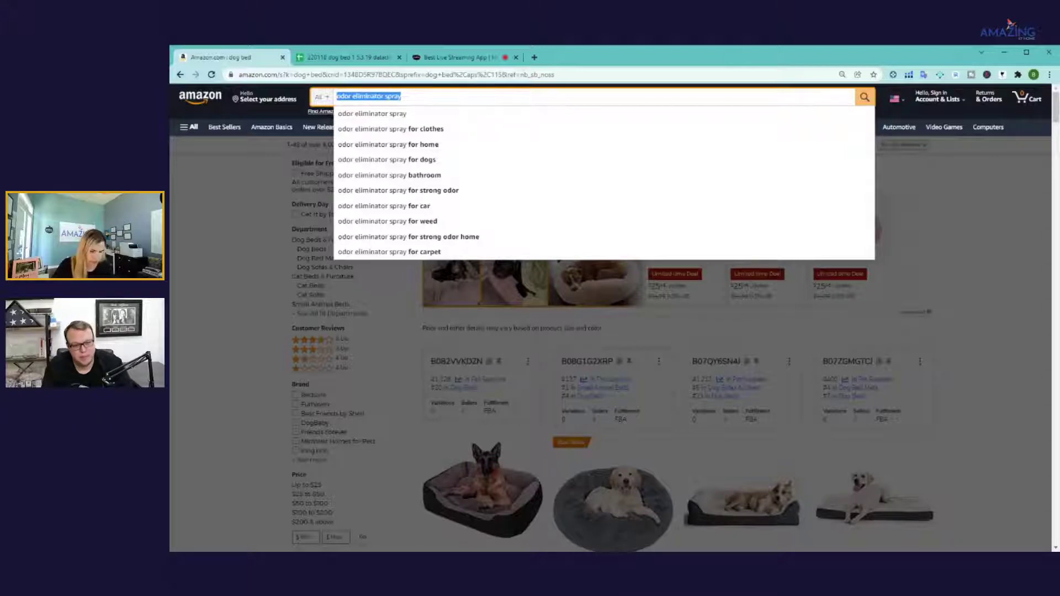
{"action": "type", "text": "pet odor eli"}
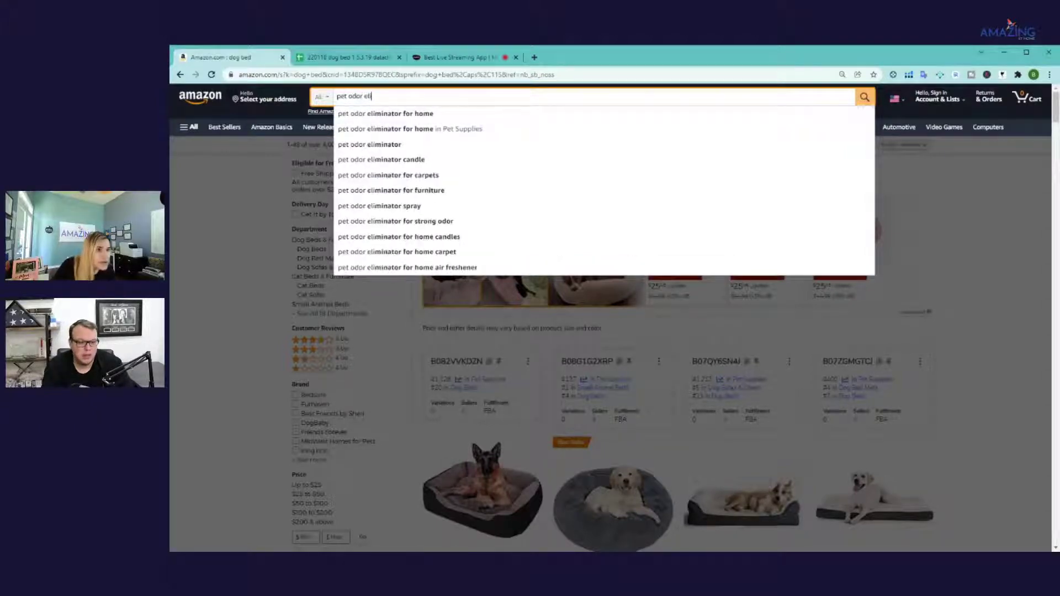
{"action": "type", "text": "minator"}
{"action": "key", "text": "Return"}
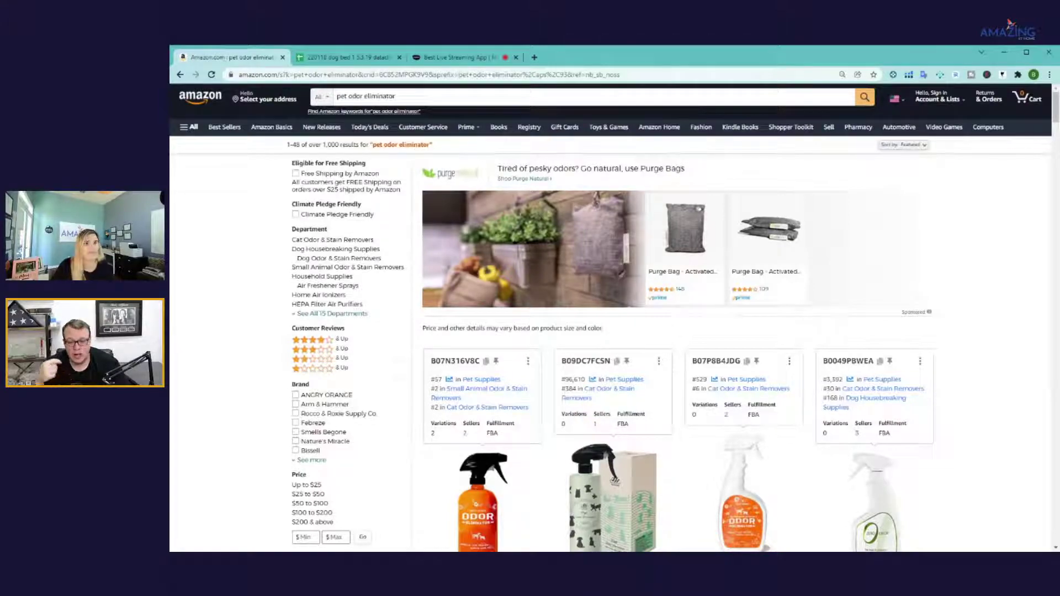
Look through the search results and open the Cat Odor & Stain Removers best-seller ranking linked from product B07N316V8C
{"action": "scroll", "coordinate": [1021, 303], "scroll_direction": "down", "scroll_amount": 10}
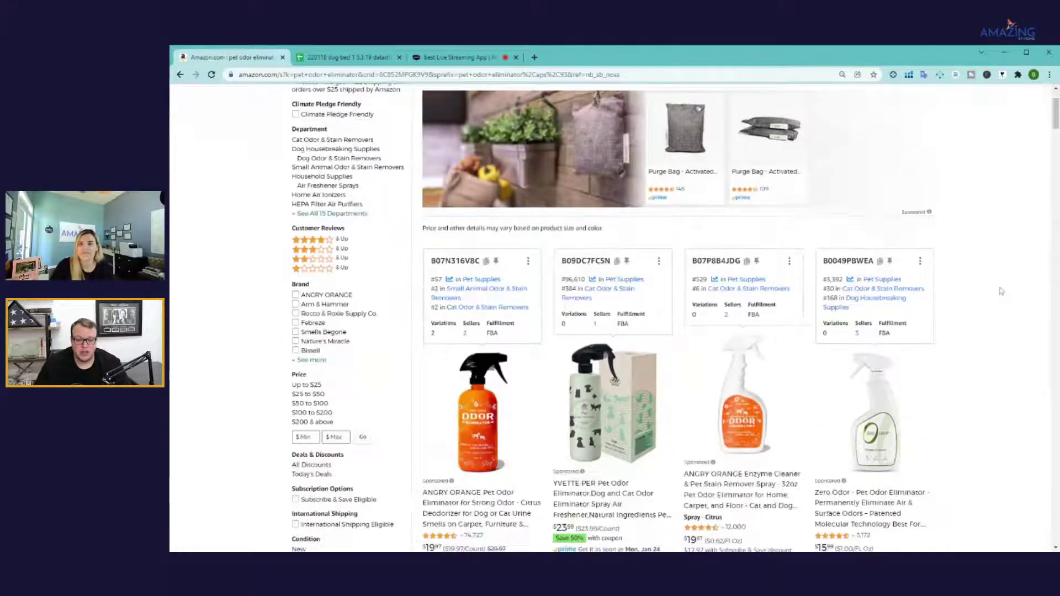
{"action": "scroll", "coordinate": [988, 304], "scroll_direction": "down", "scroll_amount": 3}
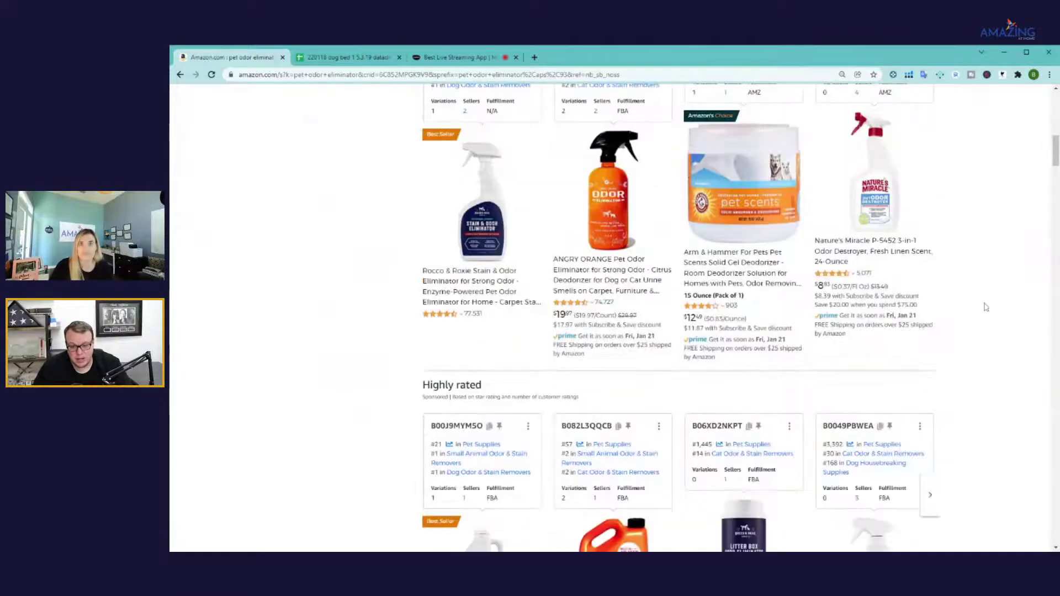
{"action": "scroll", "coordinate": [379, 329], "scroll_direction": "down", "scroll_amount": 4}
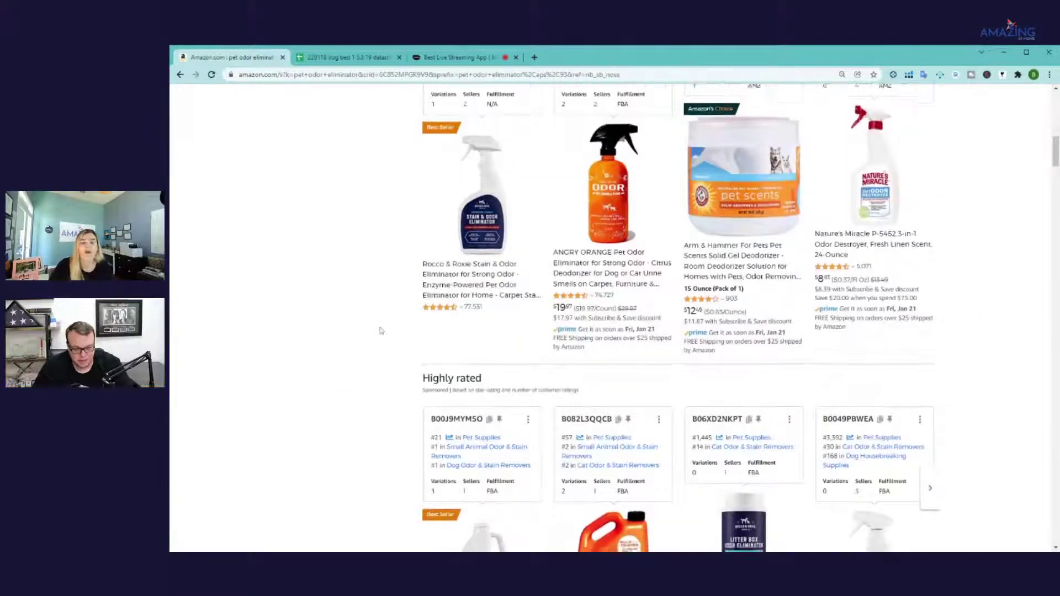
{"action": "scroll", "coordinate": [380, 330], "scroll_direction": "up", "scroll_amount": 12}
{"action": "scroll", "coordinate": [379, 330], "scroll_direction": "up", "scroll_amount": 5}
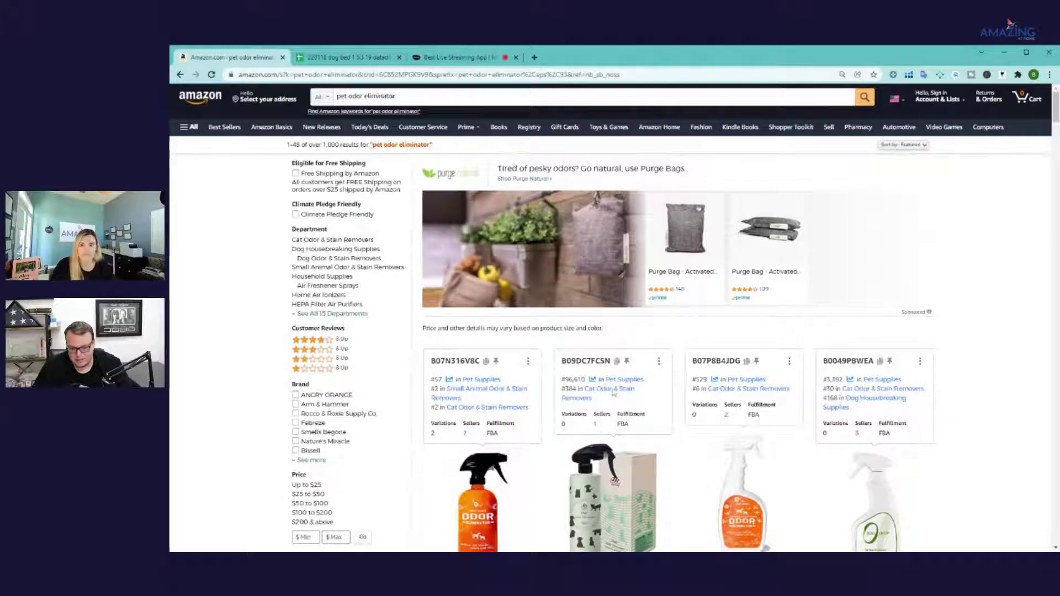
{"action": "left_click", "coordinate": [474, 408]}
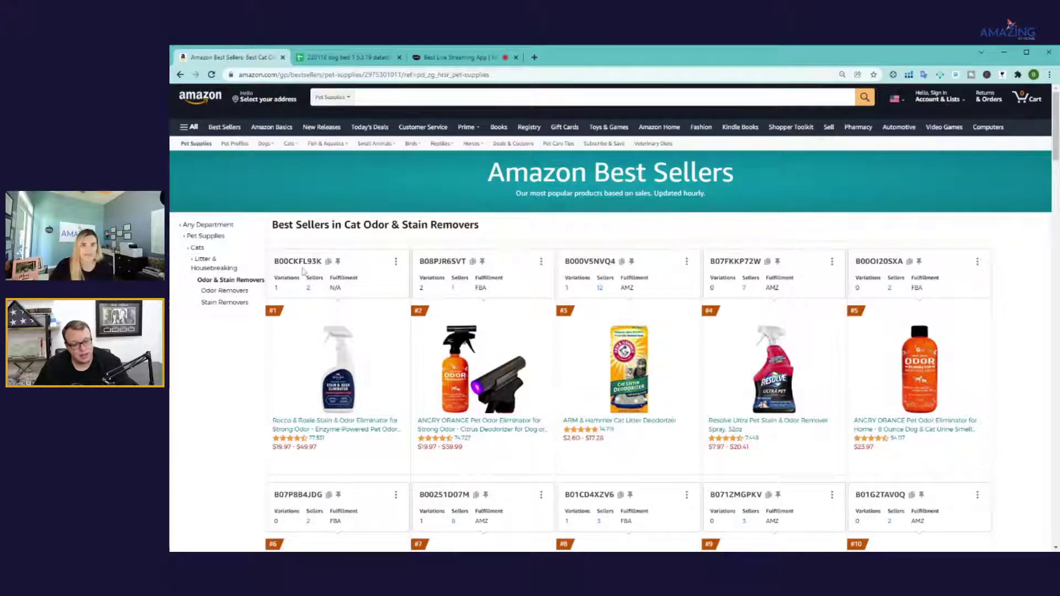
Copy the ASINs of the #1 and #2 best sellers, B00CKFL93K and B08PJR65VT, into the Amazon search field separated by |
{"action": "double_click", "coordinate": [298, 249]}
{"action": "key", "text": "ctrl+c"}
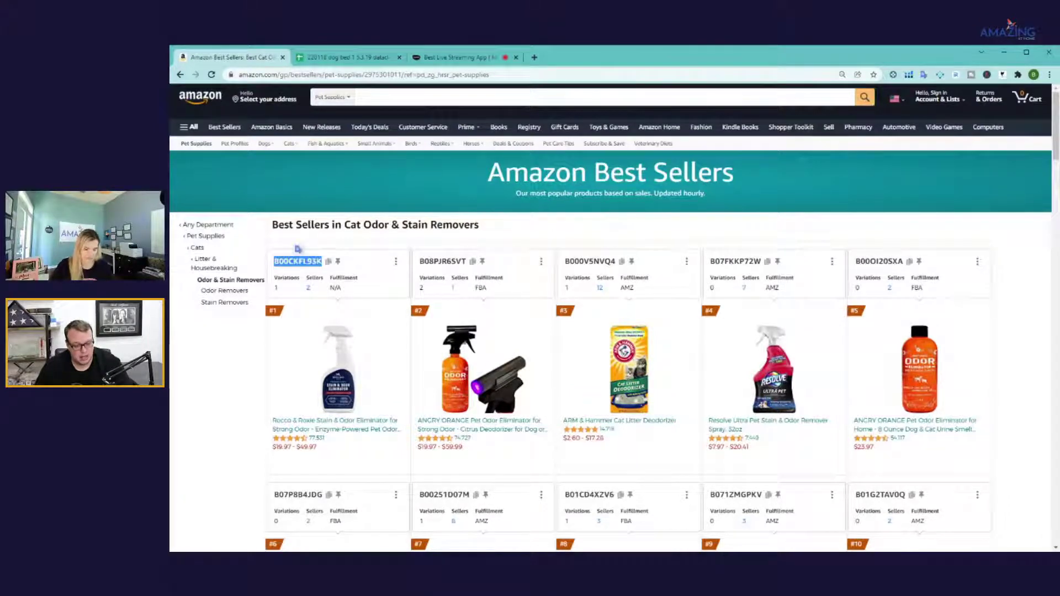
{"action": "left_click", "coordinate": [387, 96]}
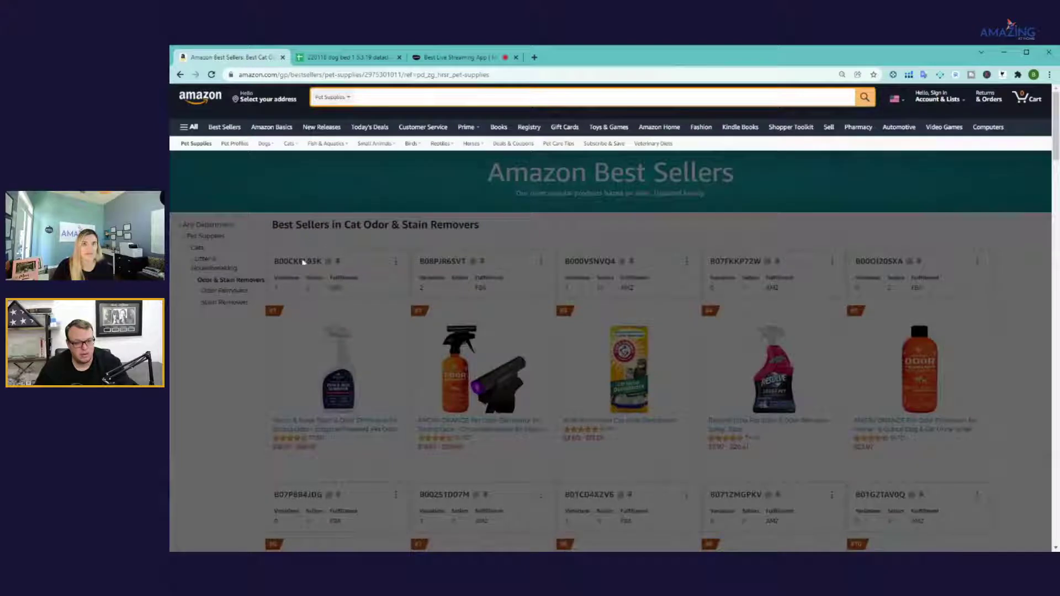
{"action": "key", "text": "ctrl+v"}
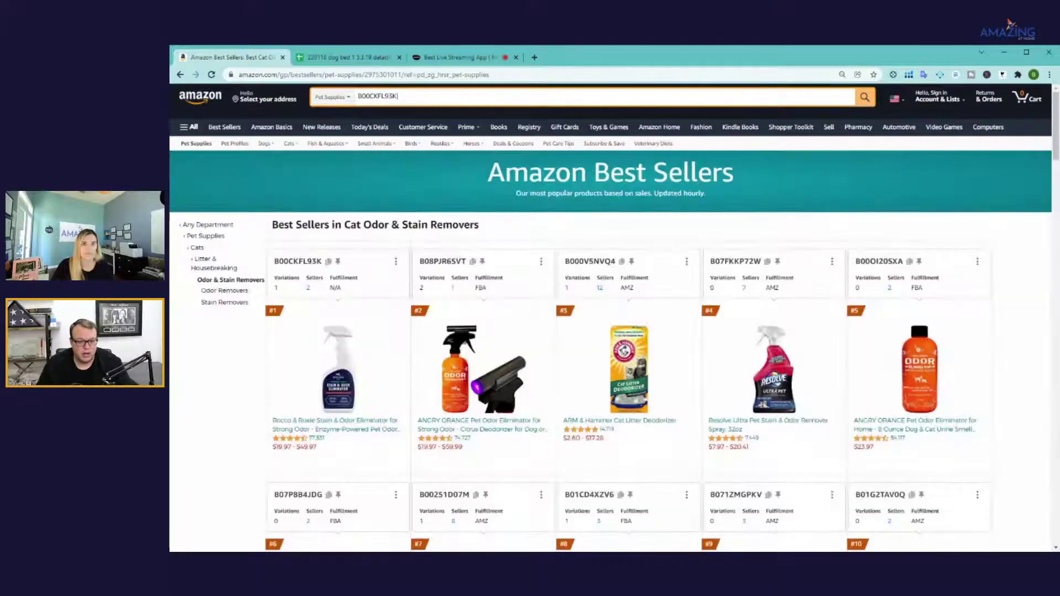
{"action": "double_click", "coordinate": [442, 261]}
{"action": "key", "text": "ctrl+c"}
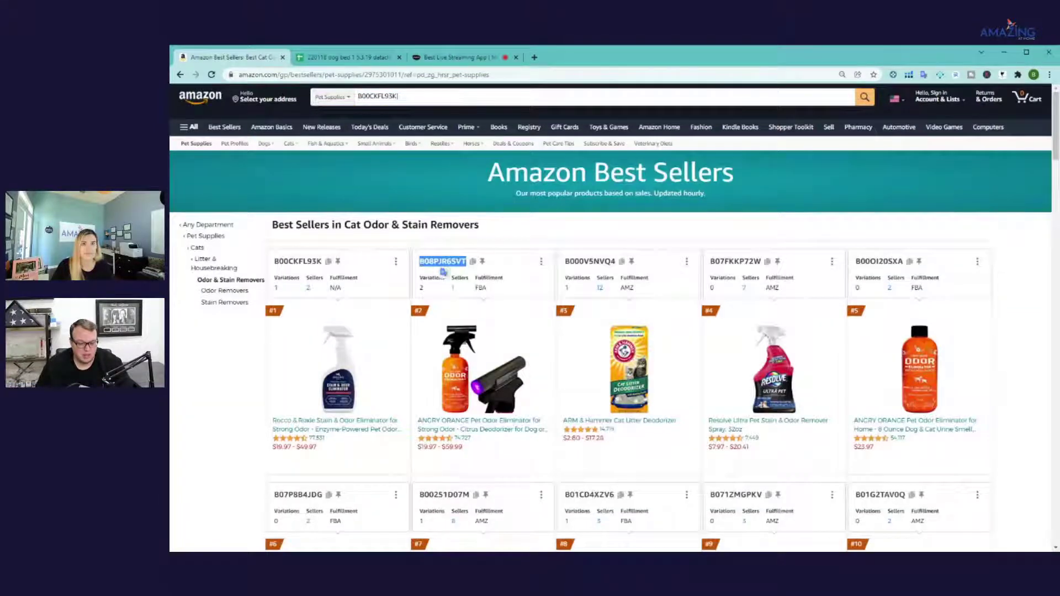
{"action": "left_click", "coordinate": [496, 97]}
{"action": "type", "text": "|"}
{"action": "key", "text": "ctrl+v"}
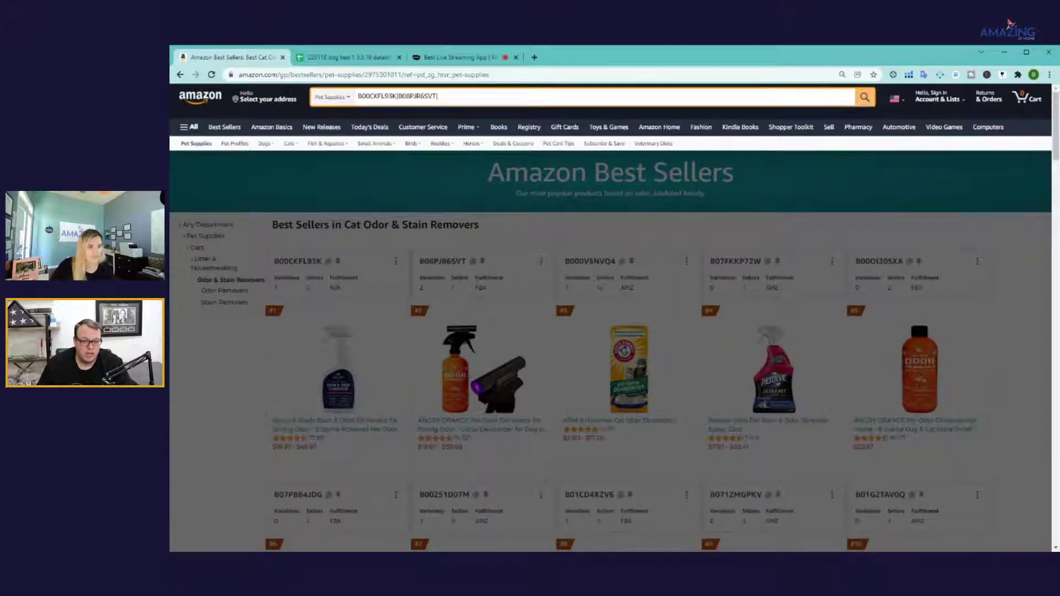
Append the ASIN of the #4 best seller, B07FKKP72W, to the |-separated list in the search field
{"action": "left_click", "coordinate": [595, 262]}
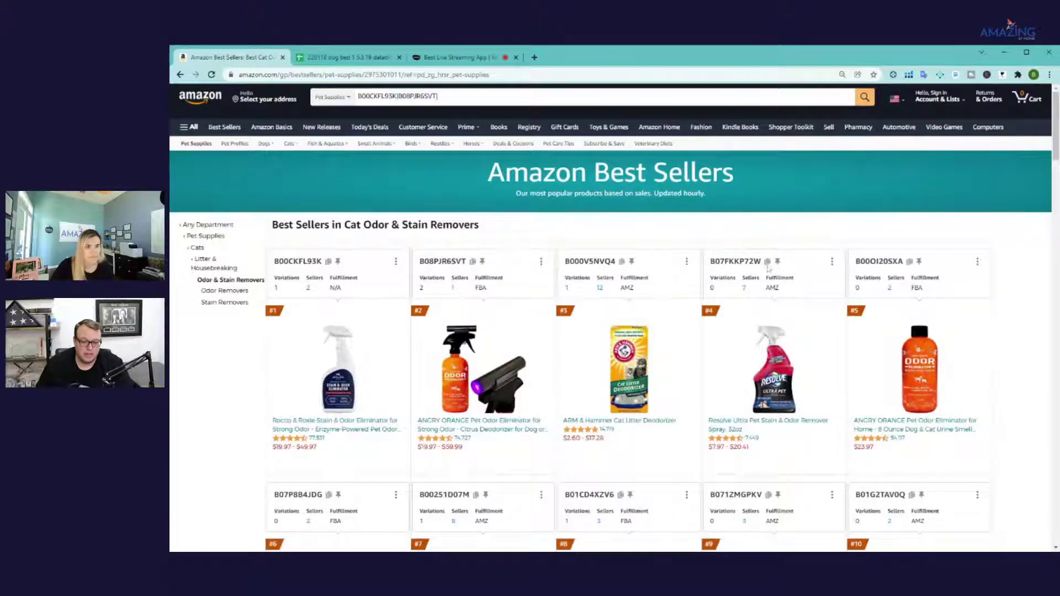
{"action": "double_click", "coordinate": [739, 260]}
{"action": "key", "text": "ctrl+c"}
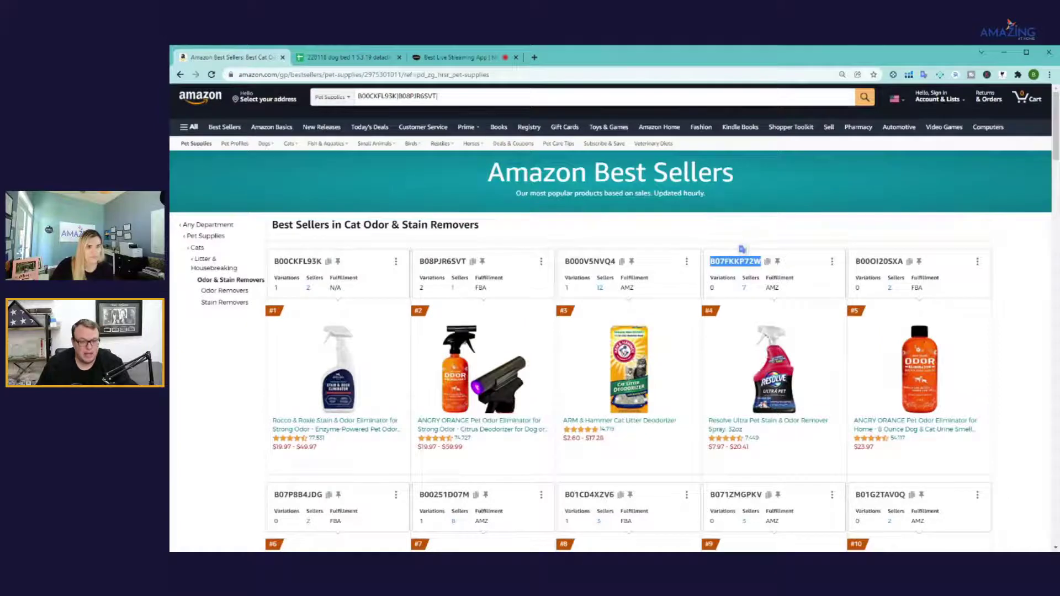
{"action": "left_click", "coordinate": [469, 97]}
{"action": "key", "text": "ctrl+v"}
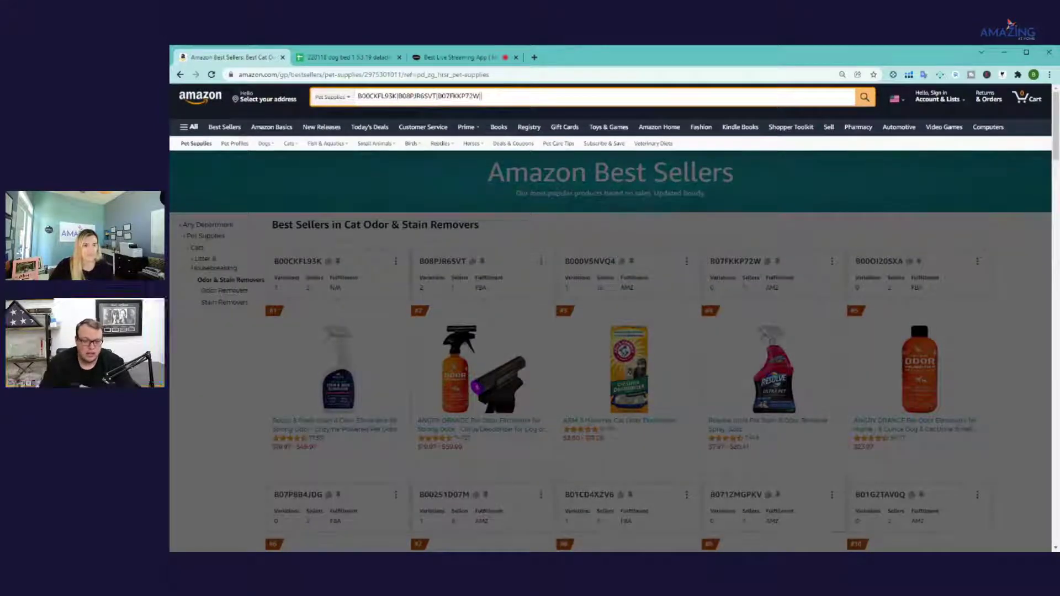
{"action": "left_click", "coordinate": [1011, 311]}
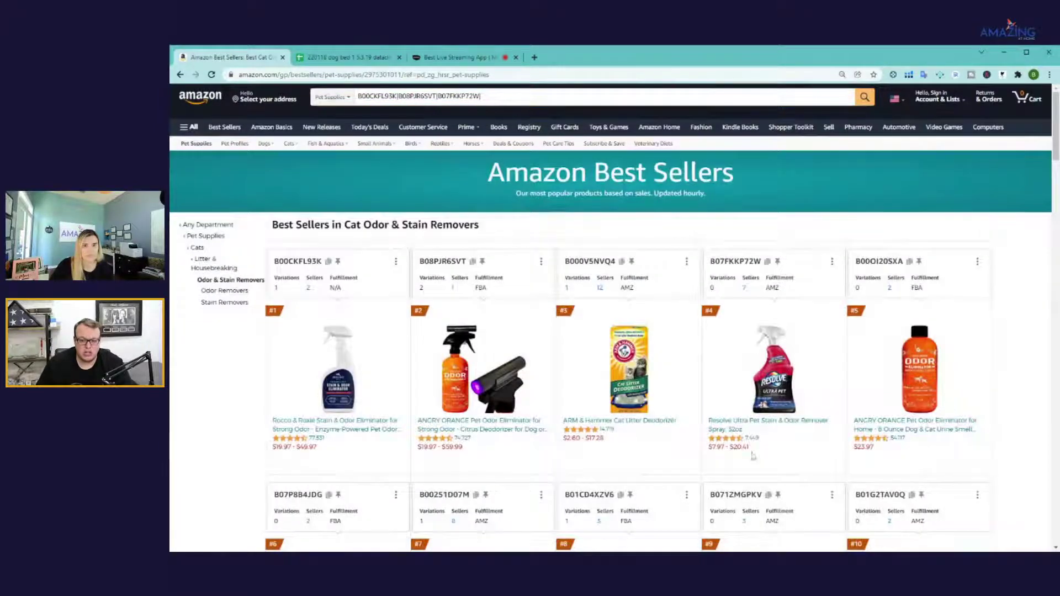
Run Helium 10 Xray on the Cat Odor & Stain Removers best sellers and load more results
{"action": "scroll", "coordinate": [812, 399], "scroll_direction": "down", "scroll_amount": 5}
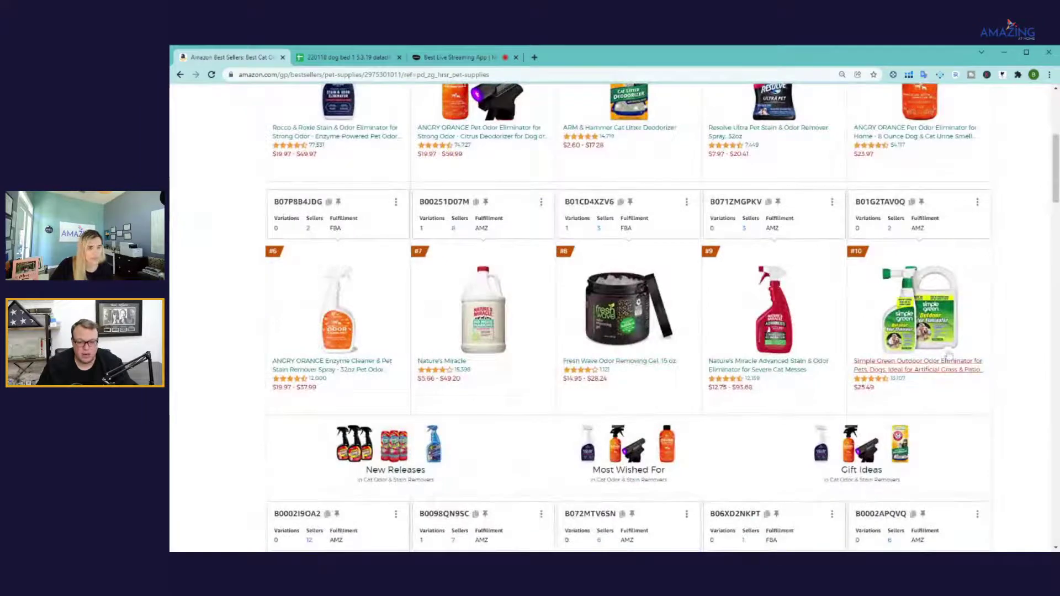
{"action": "scroll", "coordinate": [811, 398], "scroll_direction": "up", "scroll_amount": 5}
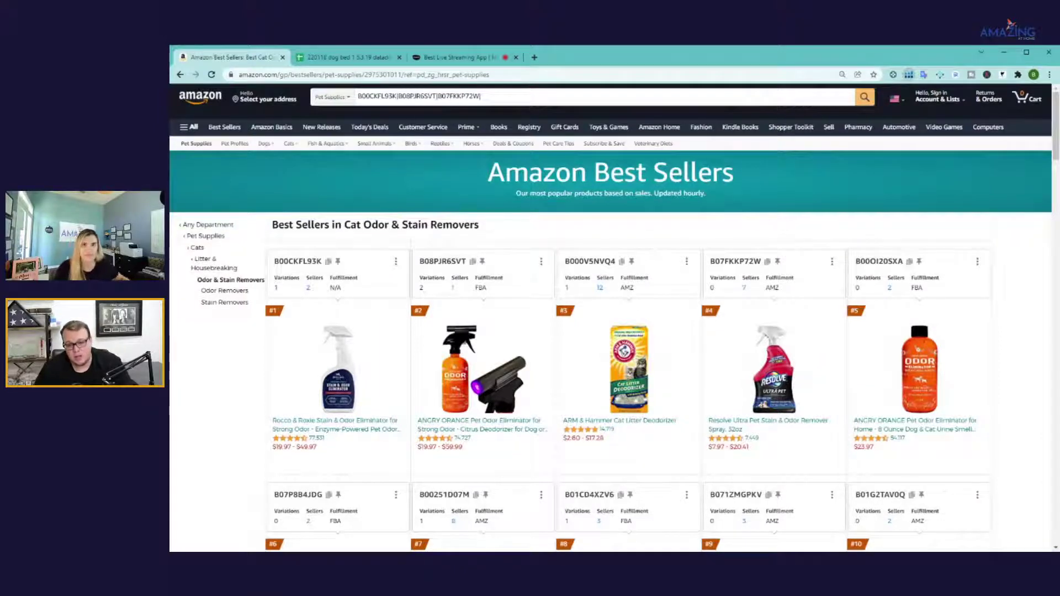
{"action": "left_click", "coordinate": [827, 217]}
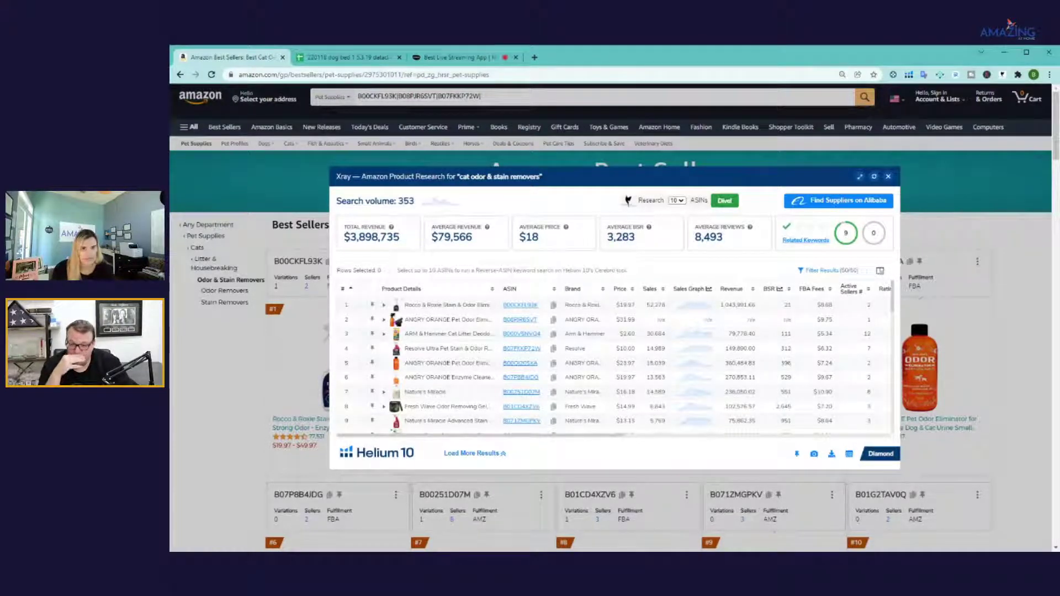
{"action": "left_click", "coordinate": [466, 456]}
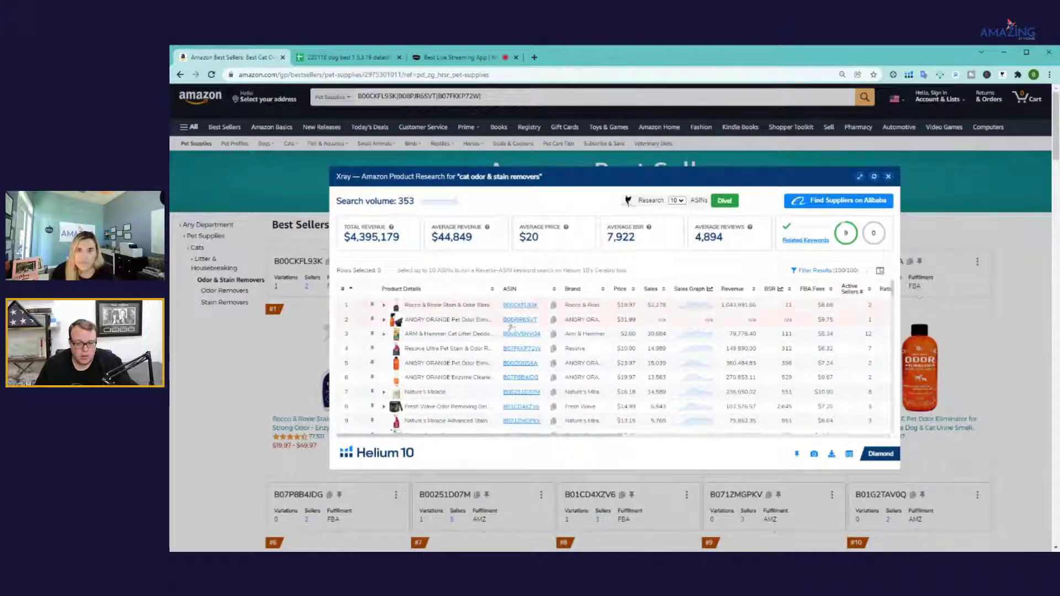
Select the first two Xray products, Rocco & Roxie B00CKFL93K and ANGRY ORANGE B08PJR65VT, and sort the list by highest sales
{"action": "scroll", "coordinate": [661, 305], "scroll_direction": "down", "scroll_amount": 3}
{"action": "scroll", "coordinate": [660, 306], "scroll_direction": "down", "scroll_amount": 10}
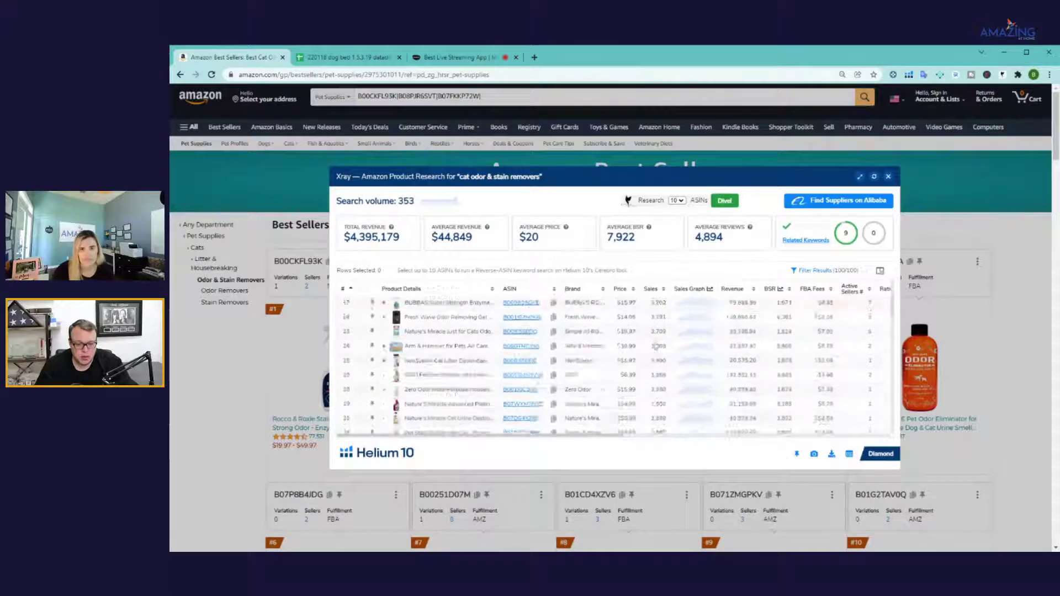
{"action": "scroll", "coordinate": [656, 344], "scroll_direction": "up", "scroll_amount": 10}
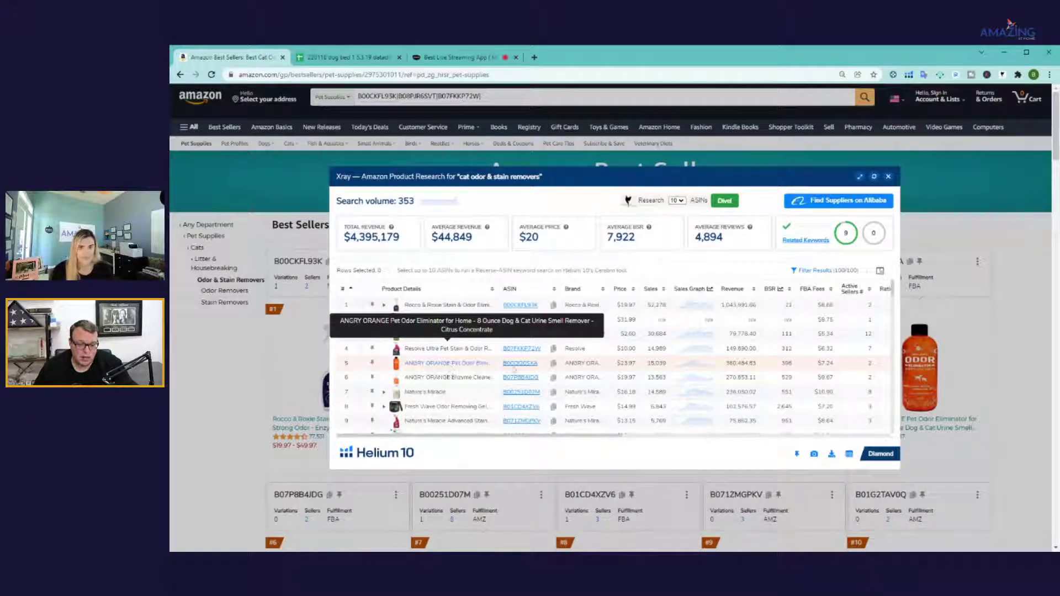
{"action": "left_click", "coordinate": [361, 304]}
{"action": "left_click", "coordinate": [361, 319]}
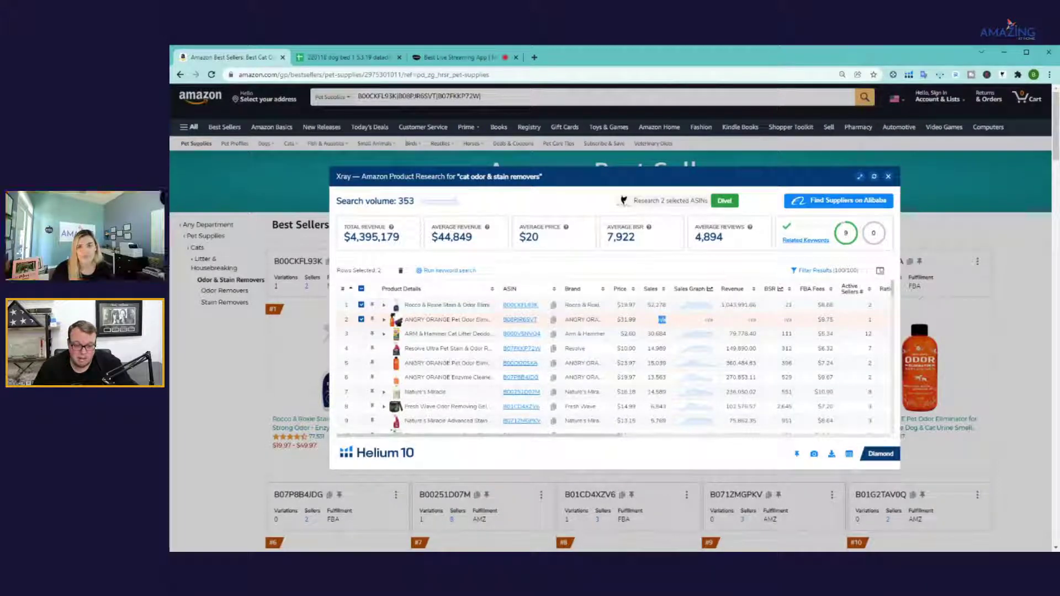
{"action": "left_click", "coordinate": [661, 289]}
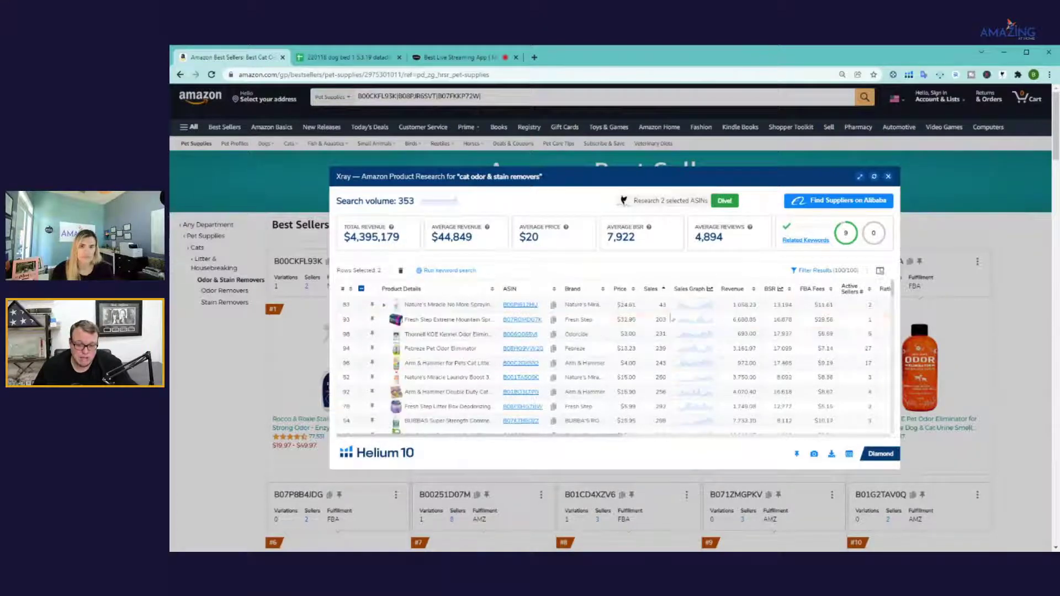
{"action": "left_click", "coordinate": [656, 288]}
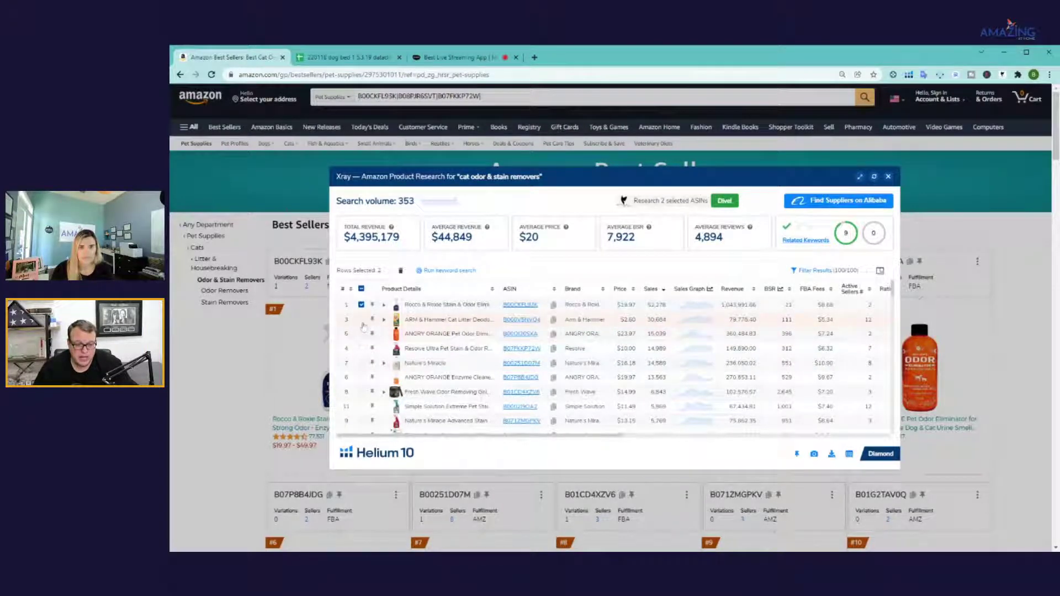
Add ANGRY ORANGE B00OI20SXA, Resolve B07FKKP72W, Nature's Miracle B00251D07M and ANGRY ORANGE Enzyme Cleaner B07P8B4JDG to the selected products, skipping Arm & Hammer
{"action": "mouse_move", "coordinate": [509, 325]}
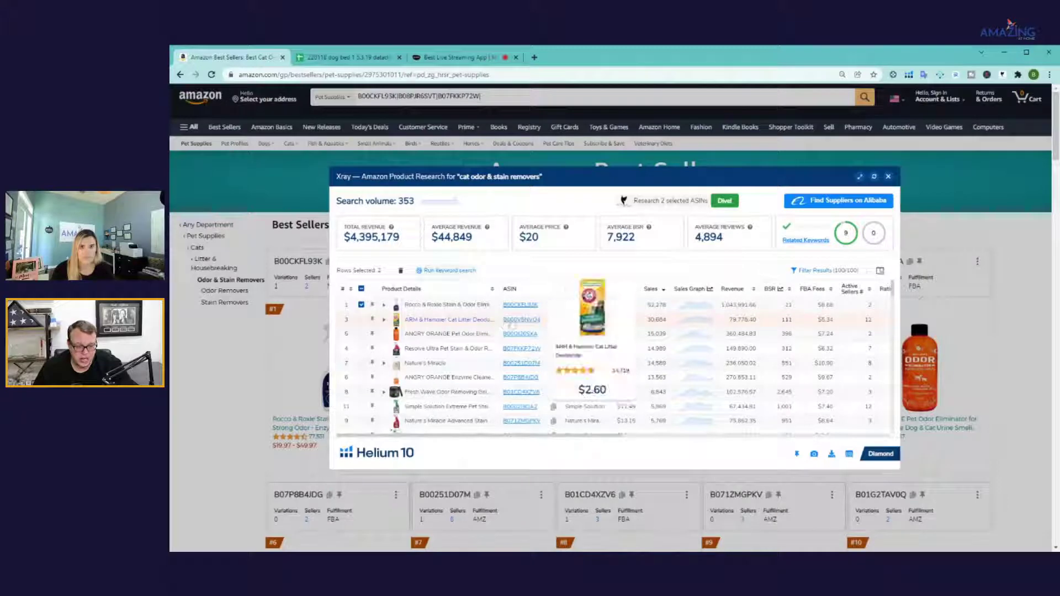
{"action": "left_click", "coordinate": [362, 334]}
{"action": "mouse_move", "coordinate": [516, 338]}
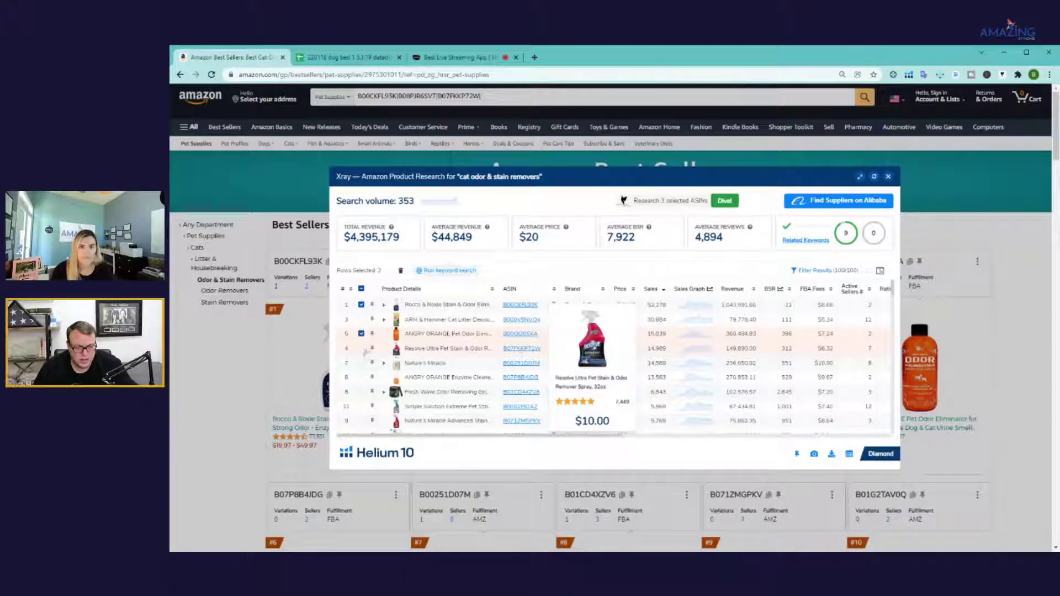
{"action": "left_click", "coordinate": [362, 348]}
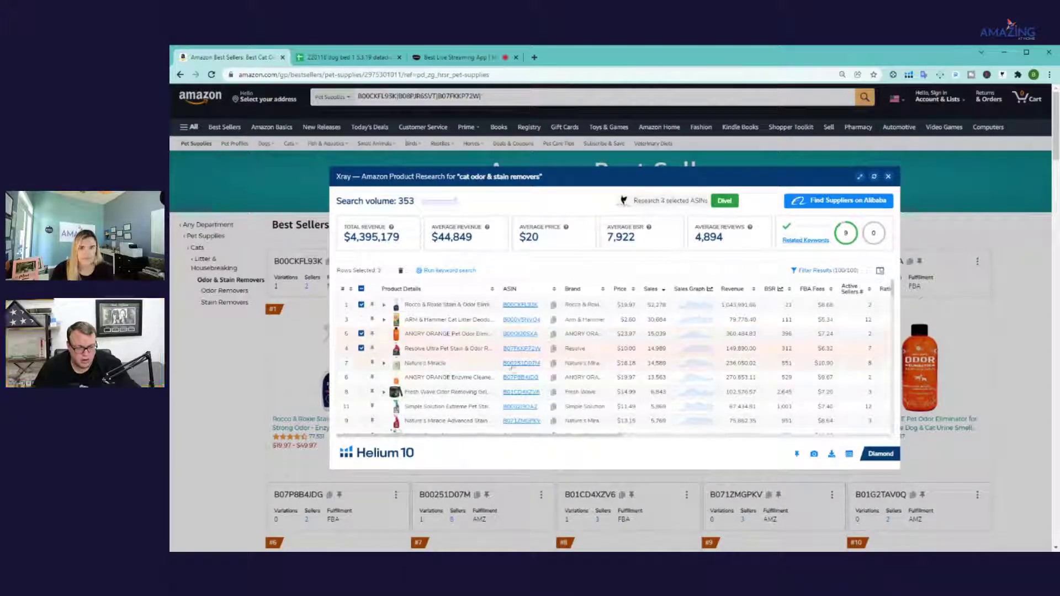
{"action": "mouse_move", "coordinate": [513, 366]}
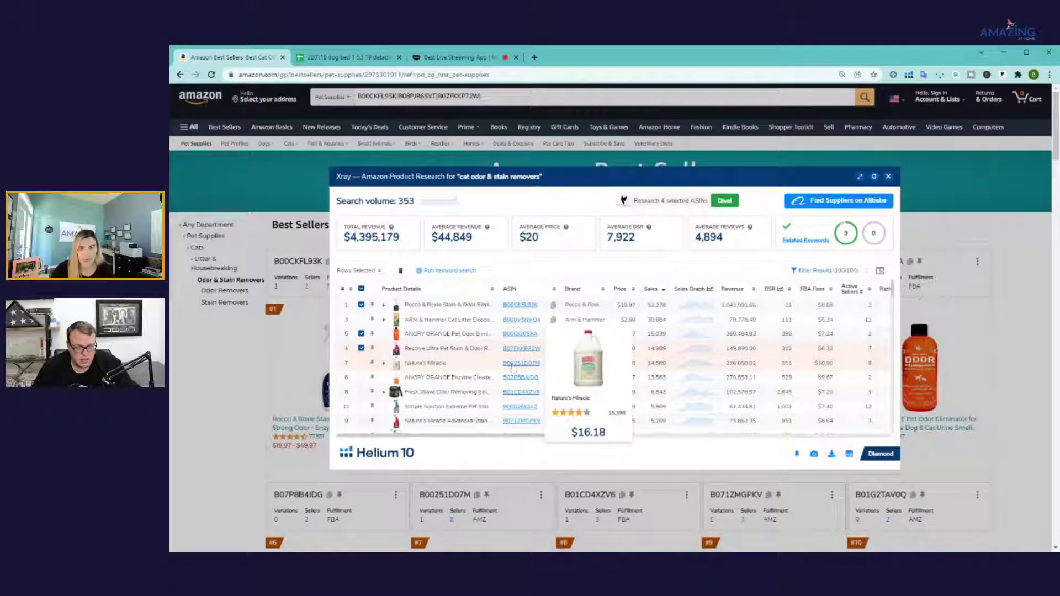
{"action": "left_click", "coordinate": [361, 363]}
{"action": "left_click", "coordinate": [362, 378]}
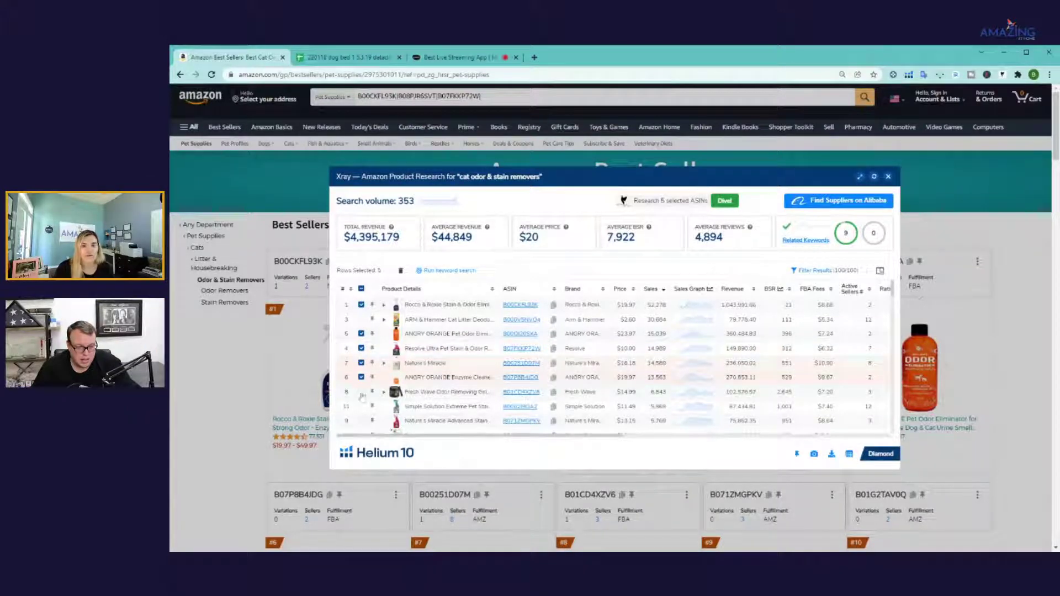
Add Simple Solution Extreme Pet Stain and Odor Remover, Nature's Miracle Advanced and both Simple Green Outdoor Odor Eliminators to the Xray selection, skipping Fresh Wave
{"action": "mouse_move", "coordinate": [511, 395]}
{"action": "scroll", "coordinate": [510, 394], "scroll_direction": "down", "scroll_amount": 2}
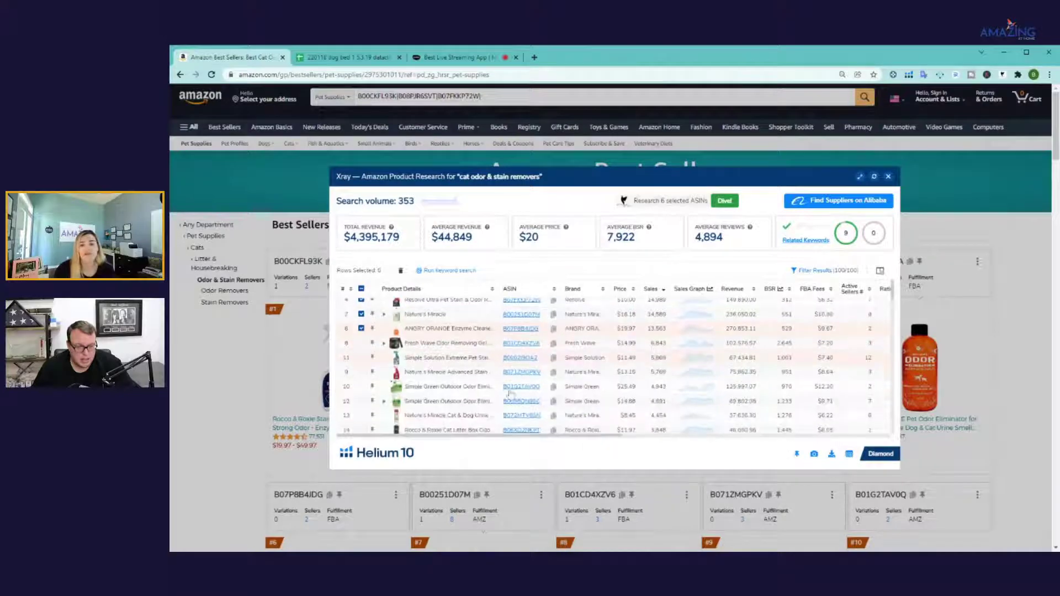
{"action": "mouse_move", "coordinate": [517, 363]}
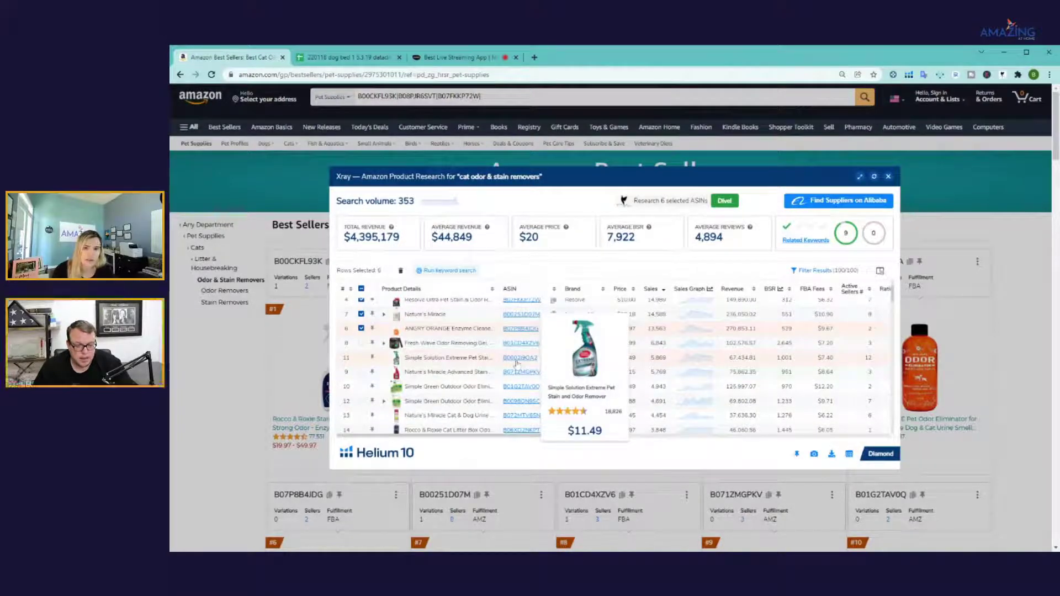
{"action": "left_click", "coordinate": [361, 357]}
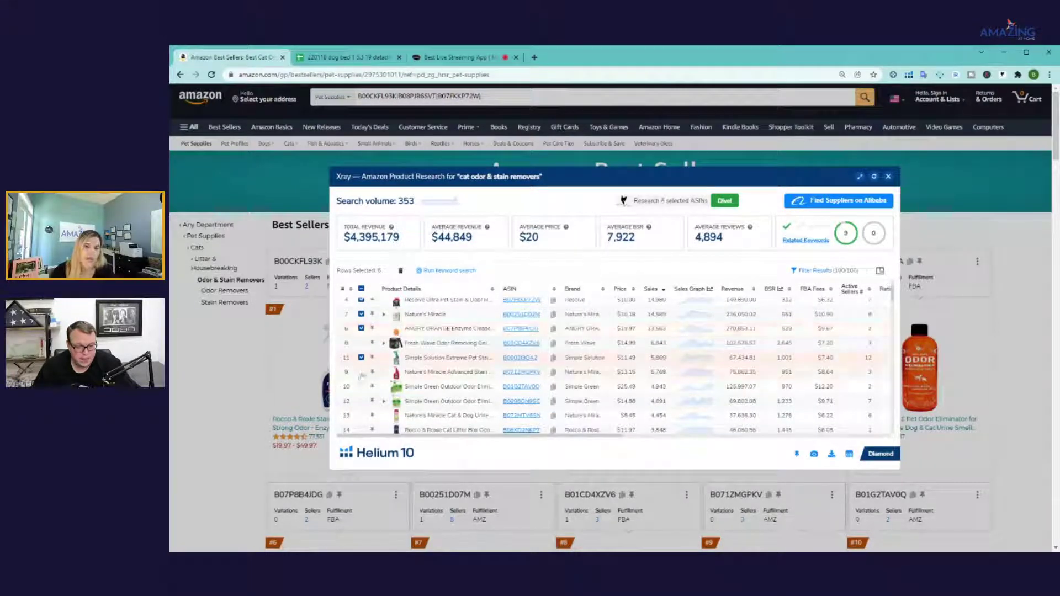
{"action": "left_click", "coordinate": [361, 372]}
{"action": "mouse_move", "coordinate": [523, 390]}
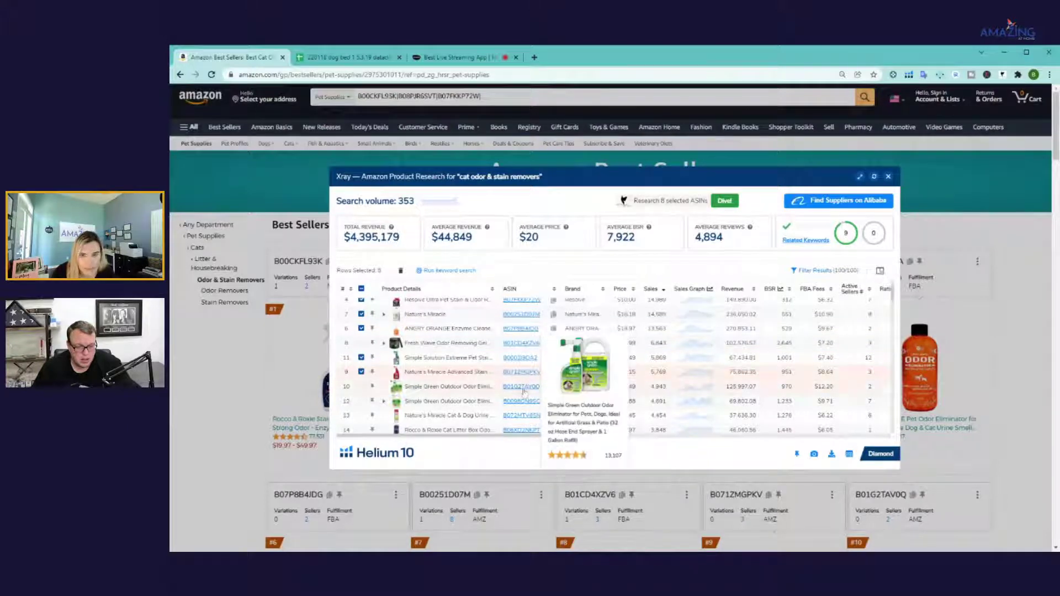
{"action": "left_click", "coordinate": [361, 387]}
{"action": "left_click", "coordinate": [362, 401]}
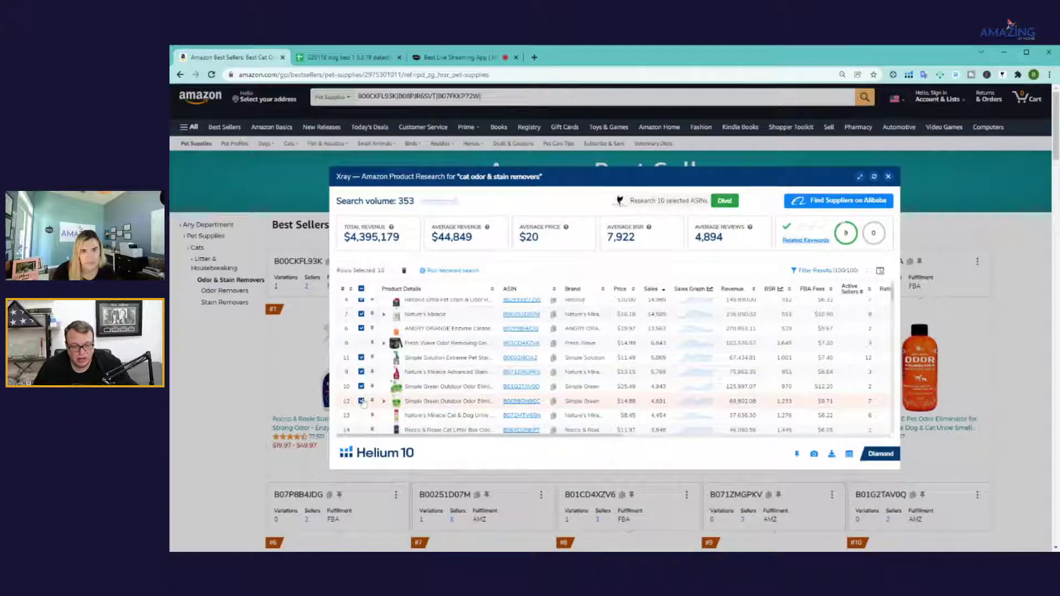
Add Nature's Miracle Cat & Dog Urine Destroyer Foam, BUBBAS Super Strength Enzyme Cleaner and Simple Solution Pet Stain and Odor, skipping the cat litter deodorizers
{"action": "scroll", "coordinate": [477, 379], "scroll_direction": "down", "scroll_amount": 2}
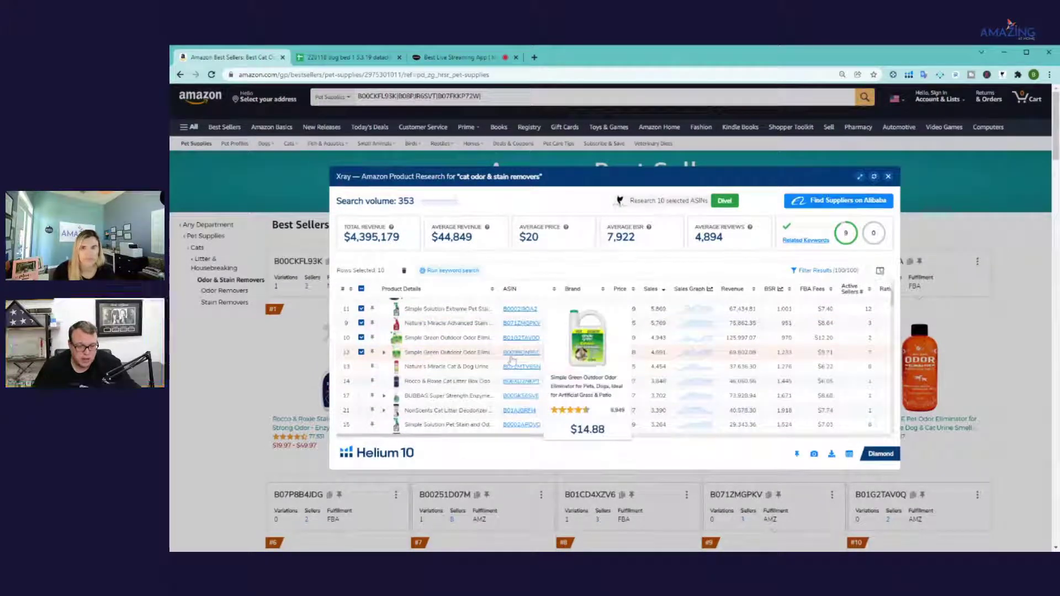
{"action": "mouse_move", "coordinate": [511, 343]}
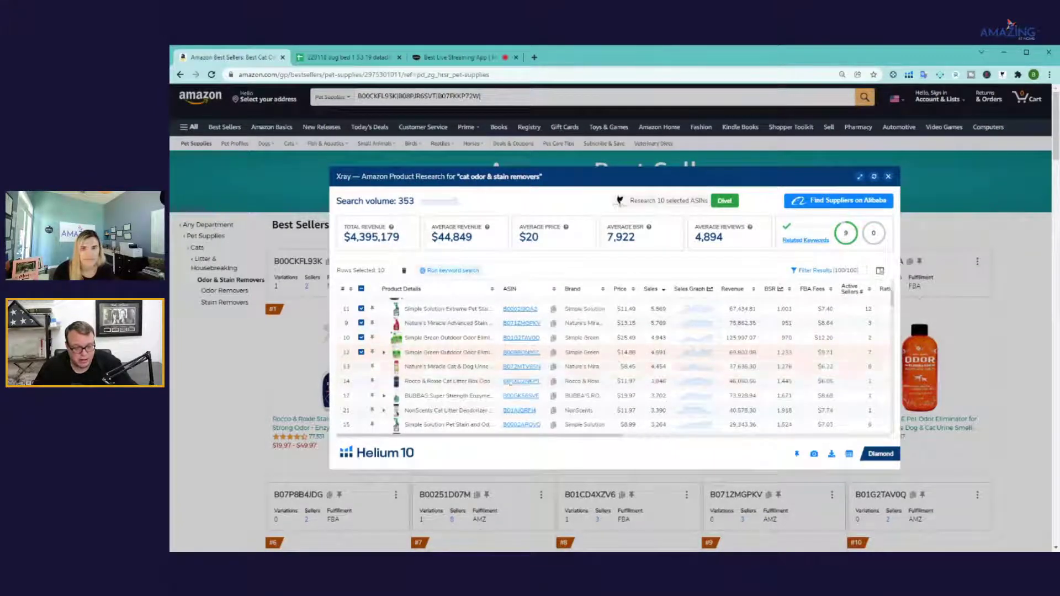
{"action": "mouse_move", "coordinate": [525, 370]}
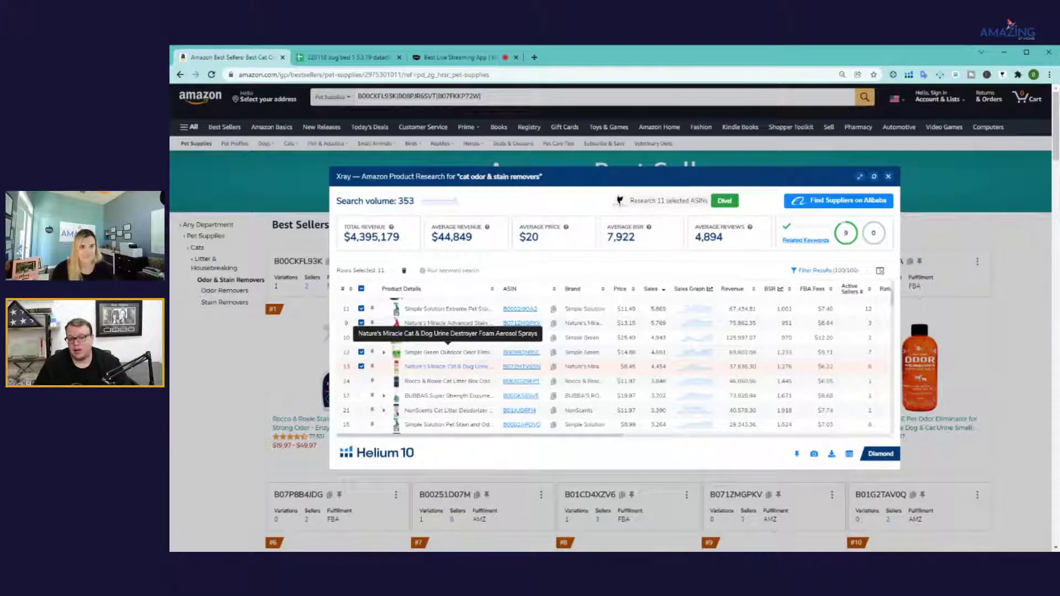
{"action": "mouse_move", "coordinate": [496, 381]}
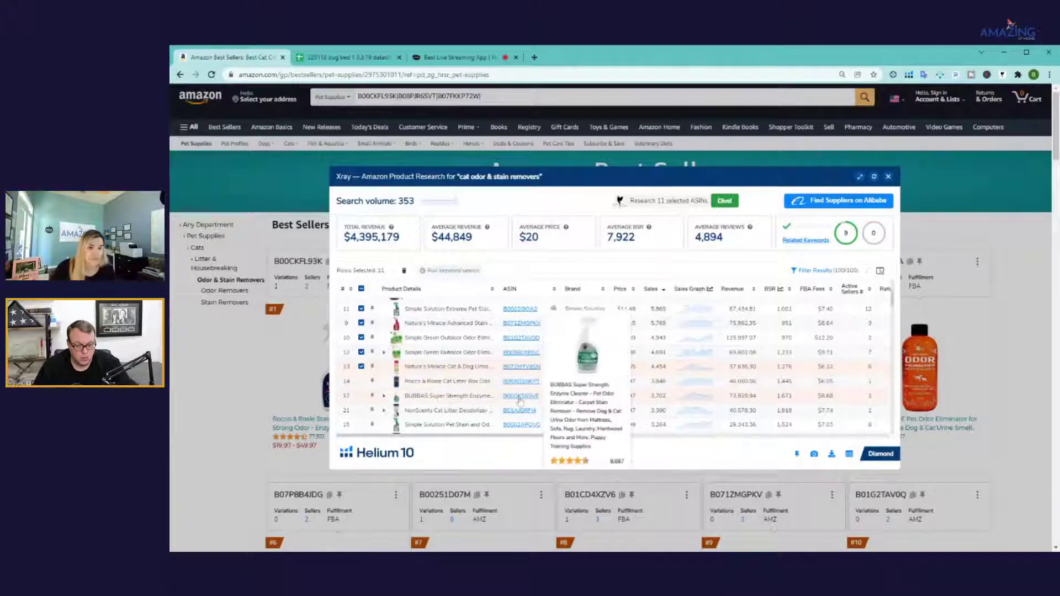
{"action": "left_click", "coordinate": [361, 396]}
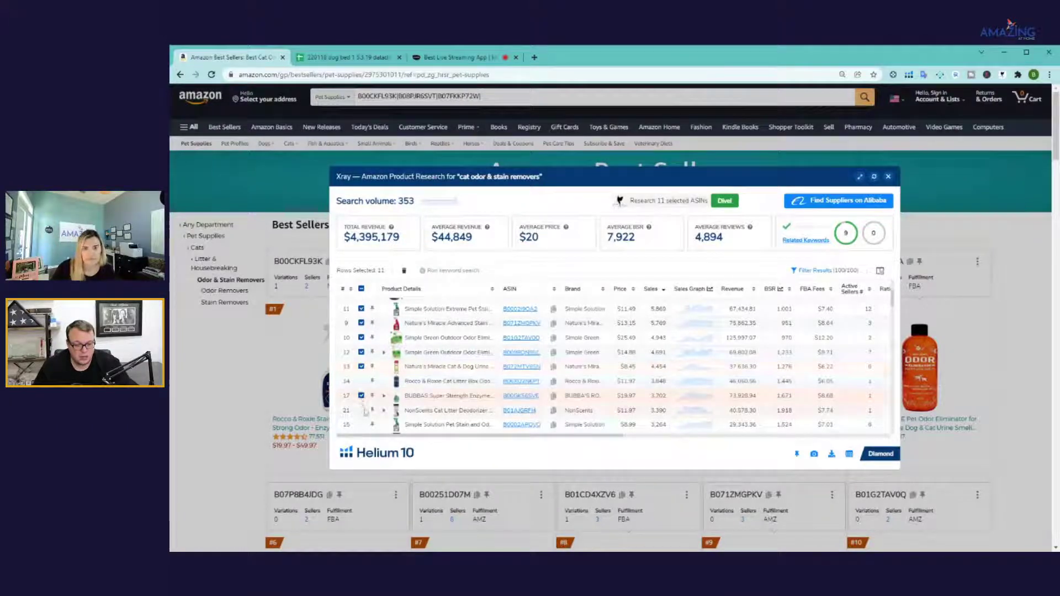
{"action": "scroll", "coordinate": [499, 406], "scroll_direction": "down", "scroll_amount": 1}
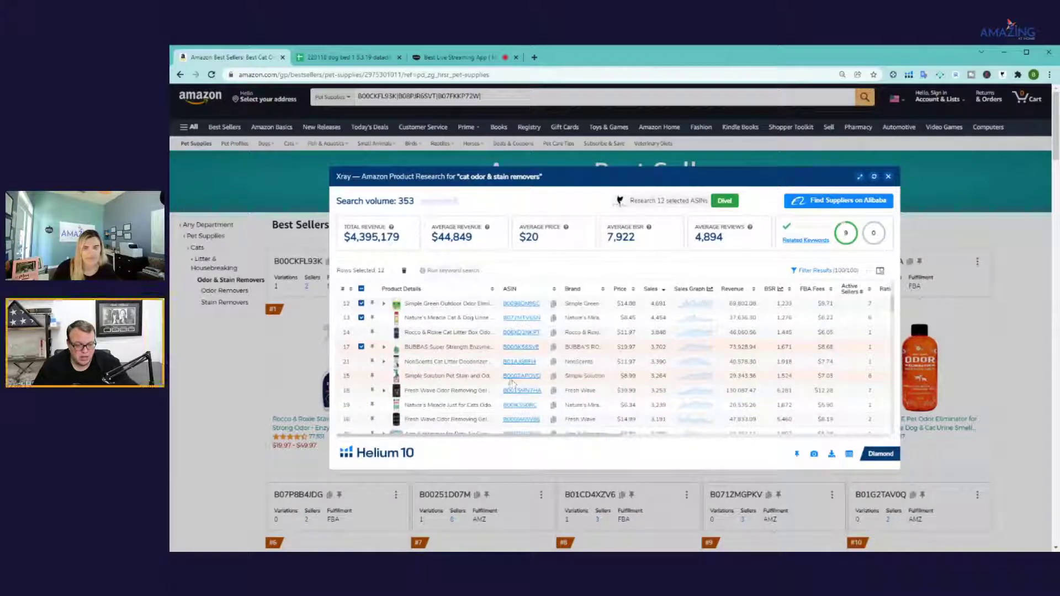
{"action": "left_click", "coordinate": [361, 375]}
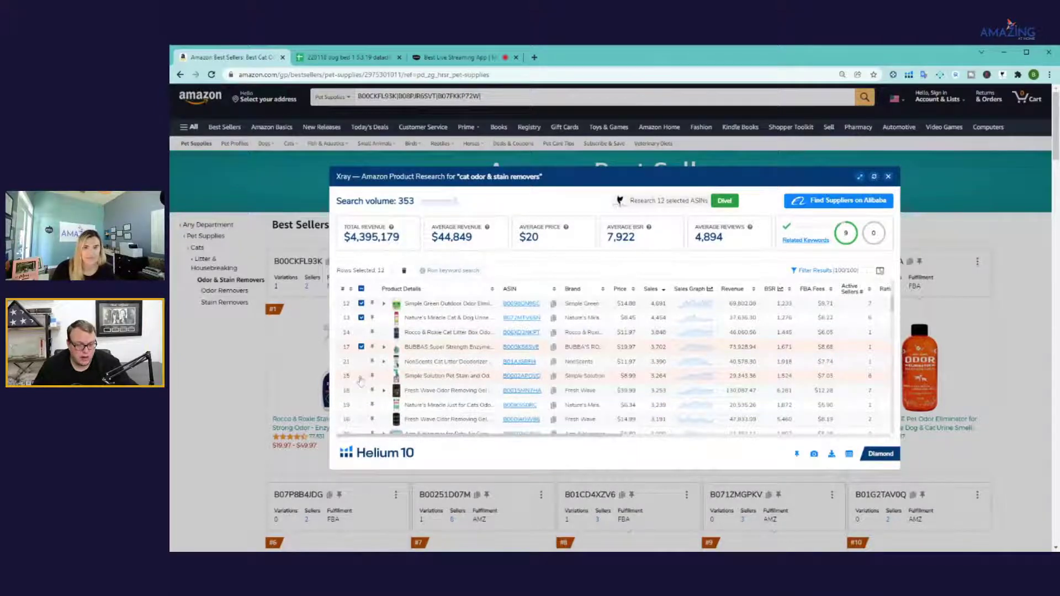
Add Sunny & Honey Pet Stain & Odor Miracle and Nature's Miracle Cat Urine Destroyer, skipping the Fresh Wave and Arm & Hammer products
{"action": "scroll", "coordinate": [448, 393], "scroll_direction": "down", "scroll_amount": 1}
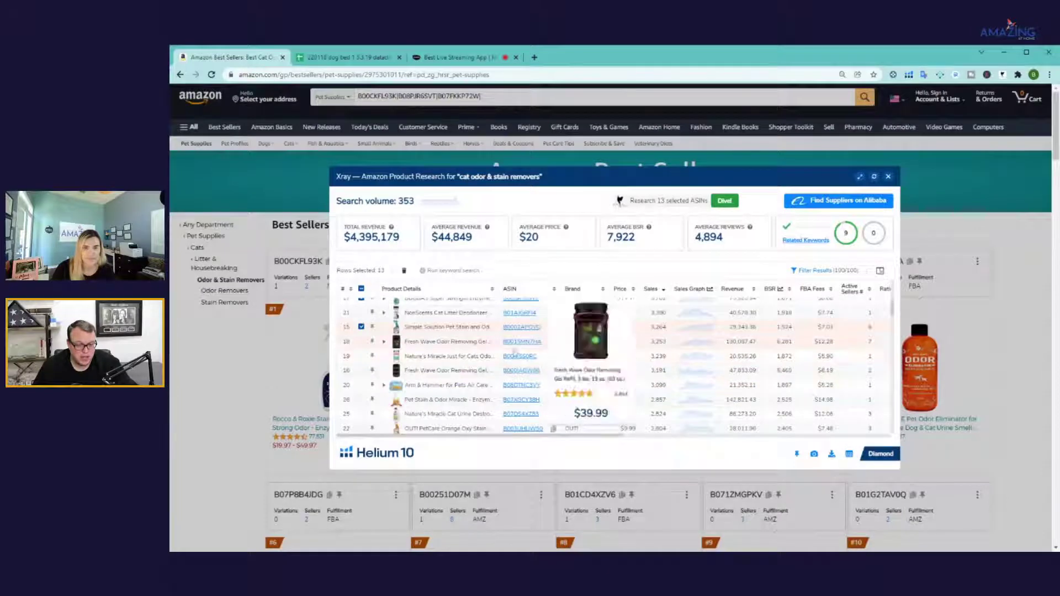
{"action": "mouse_move", "coordinate": [514, 360]}
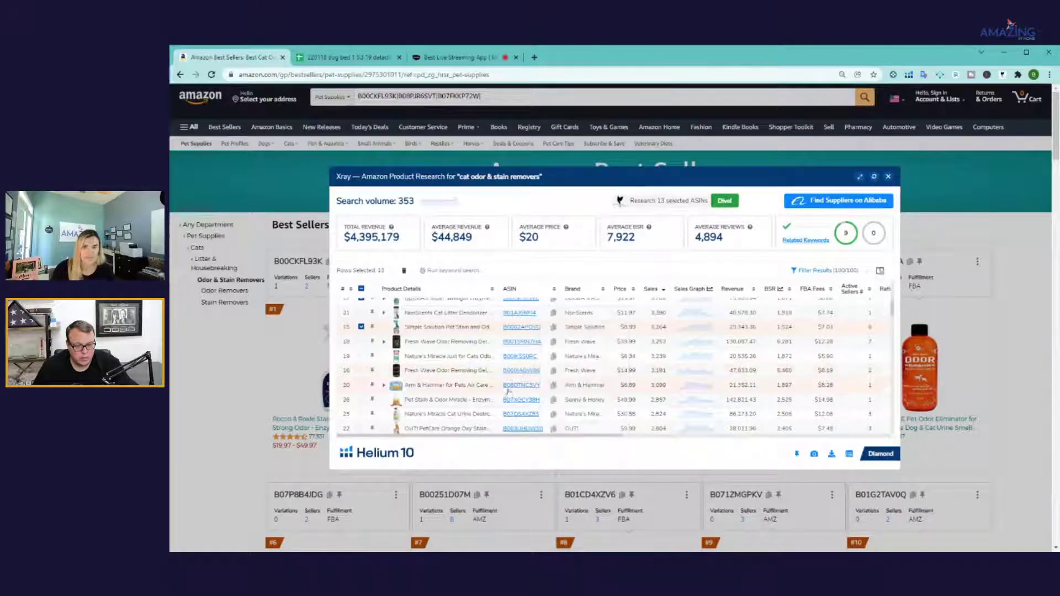
{"action": "mouse_move", "coordinate": [509, 391]}
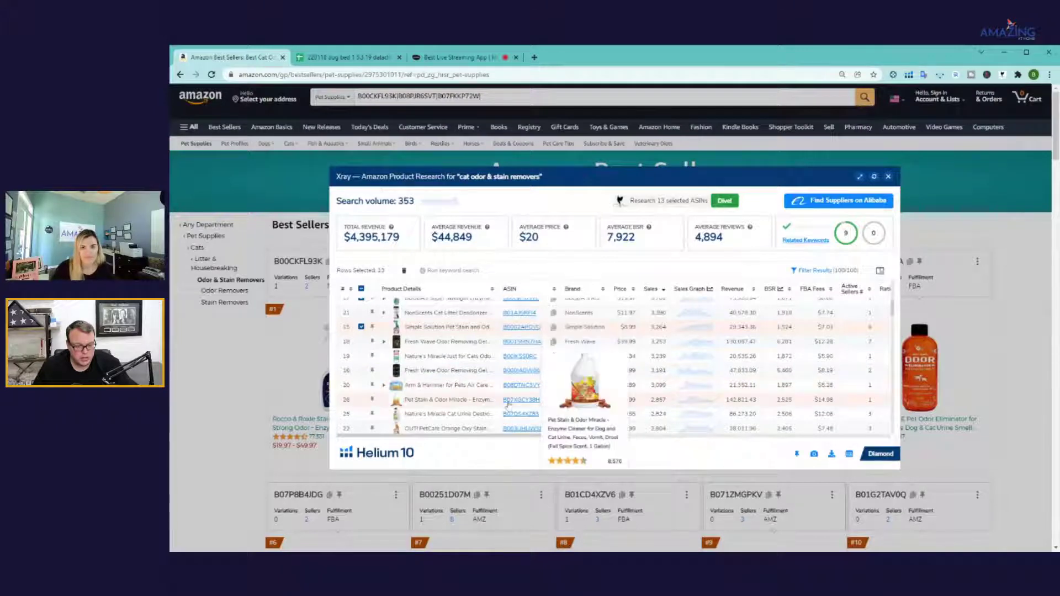
{"action": "scroll", "coordinate": [508, 405], "scroll_direction": "down", "scroll_amount": 1}
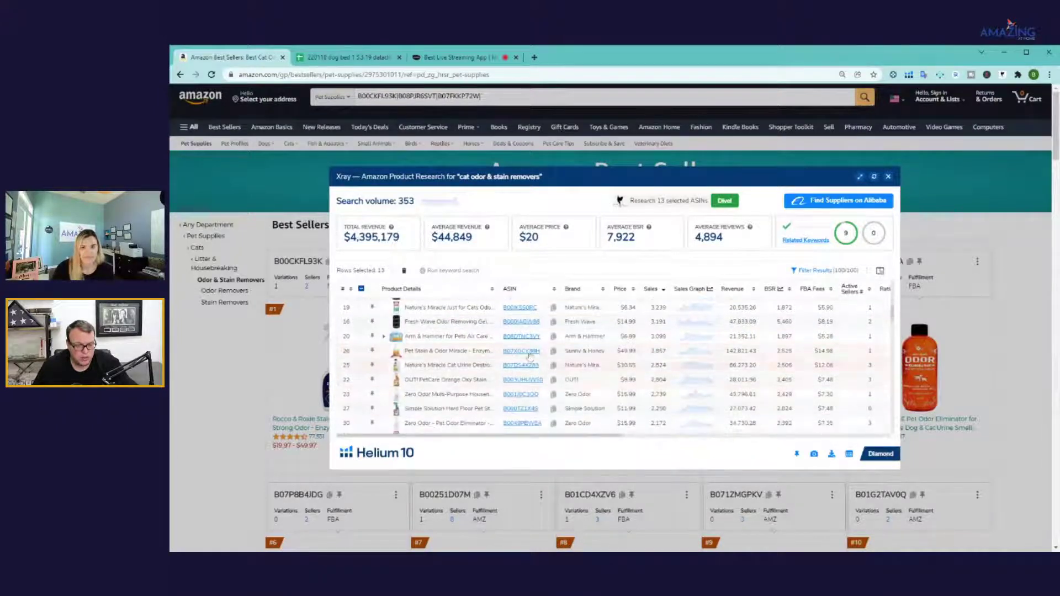
{"action": "left_click", "coordinate": [361, 351]}
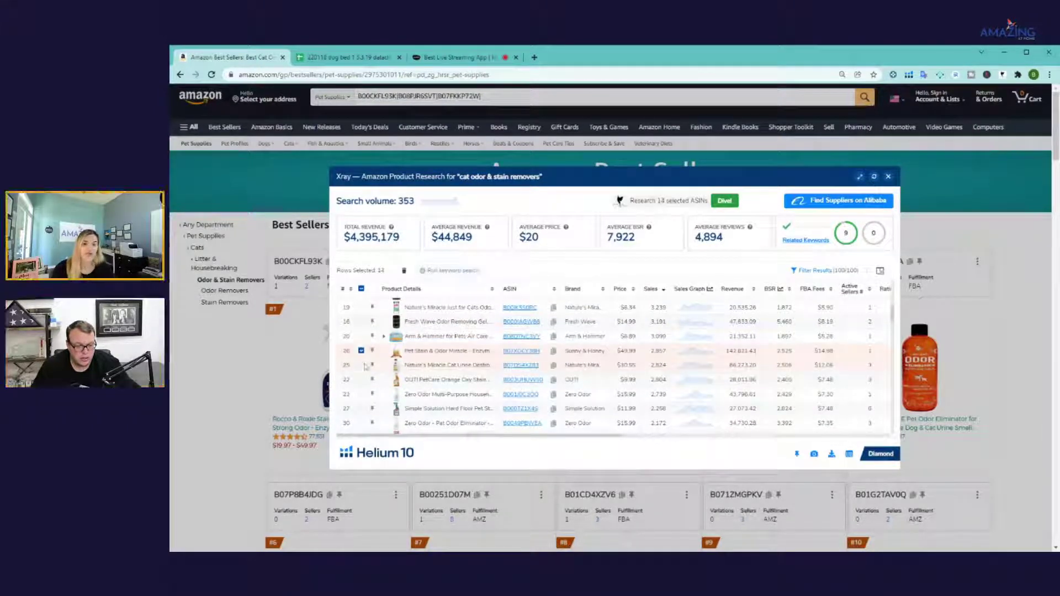
{"action": "left_click", "coordinate": [361, 365]}
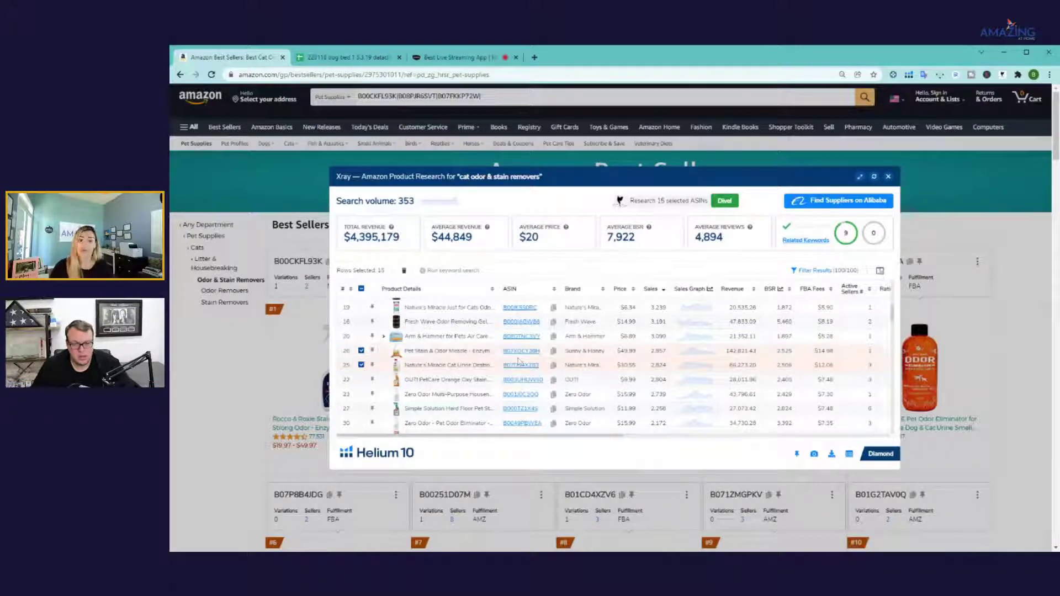
Review the selected competitors in the Xray list and run the Data Dive research on the selected ASINs
{"action": "scroll", "coordinate": [440, 364], "scroll_direction": "up", "scroll_amount": 5}
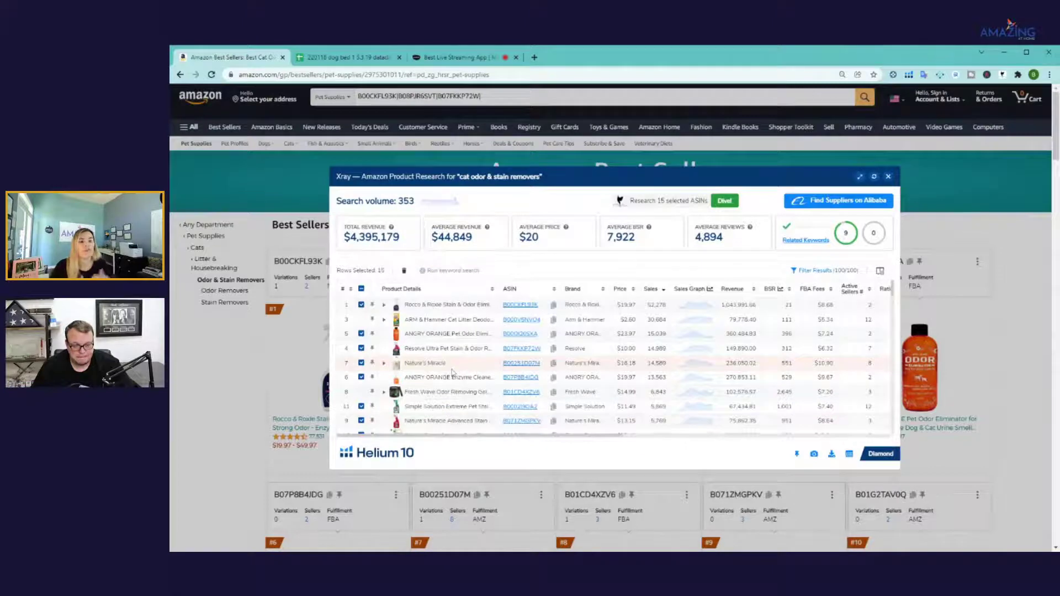
{"action": "scroll", "coordinate": [452, 373], "scroll_direction": "down", "scroll_amount": 5}
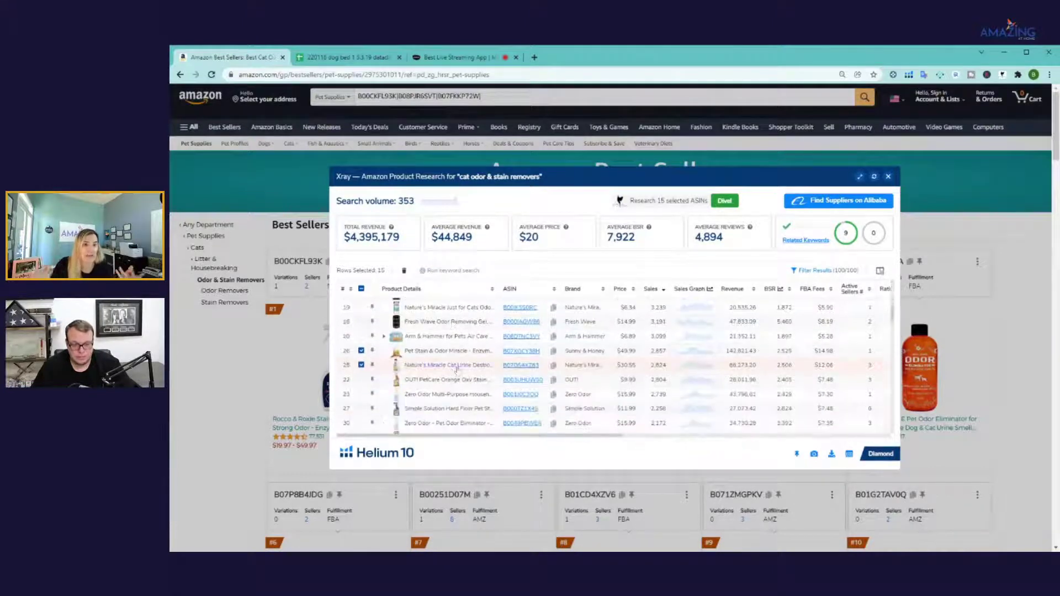
{"action": "scroll", "coordinate": [454, 371], "scroll_direction": "up", "scroll_amount": 5}
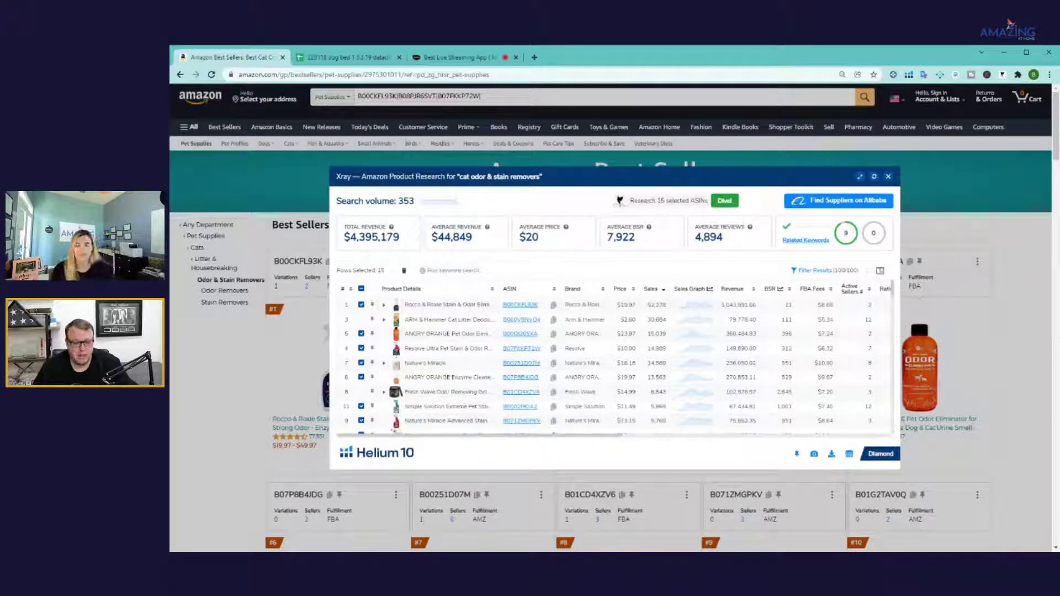
{"action": "left_click", "coordinate": [723, 201]}
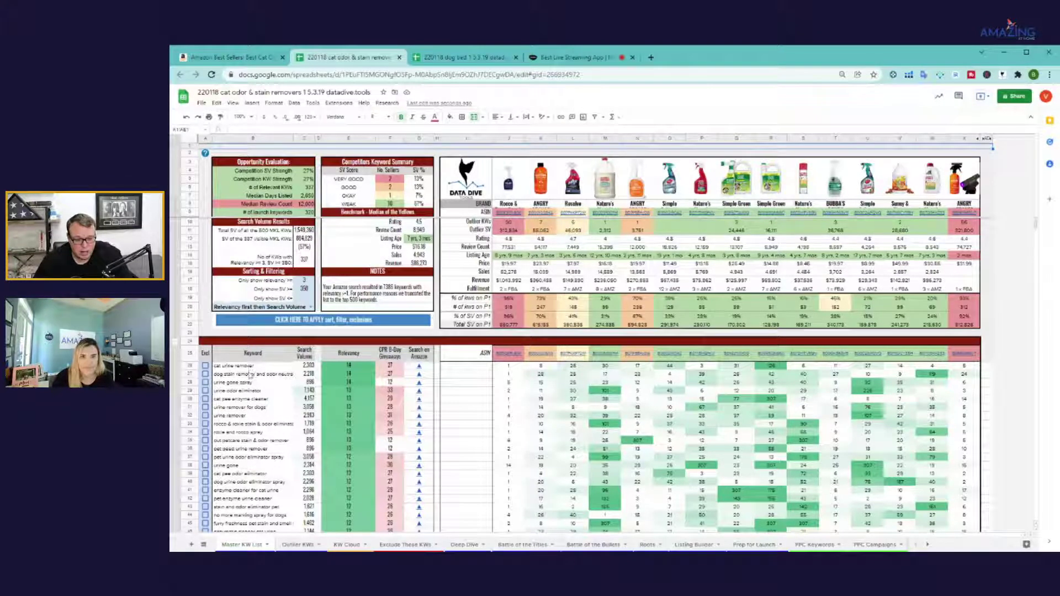
Examine the relevancy score of the keyword "cat urine remover" against its rank for each competitor in the Master KW List
{"action": "left_click", "coordinate": [351, 367]}
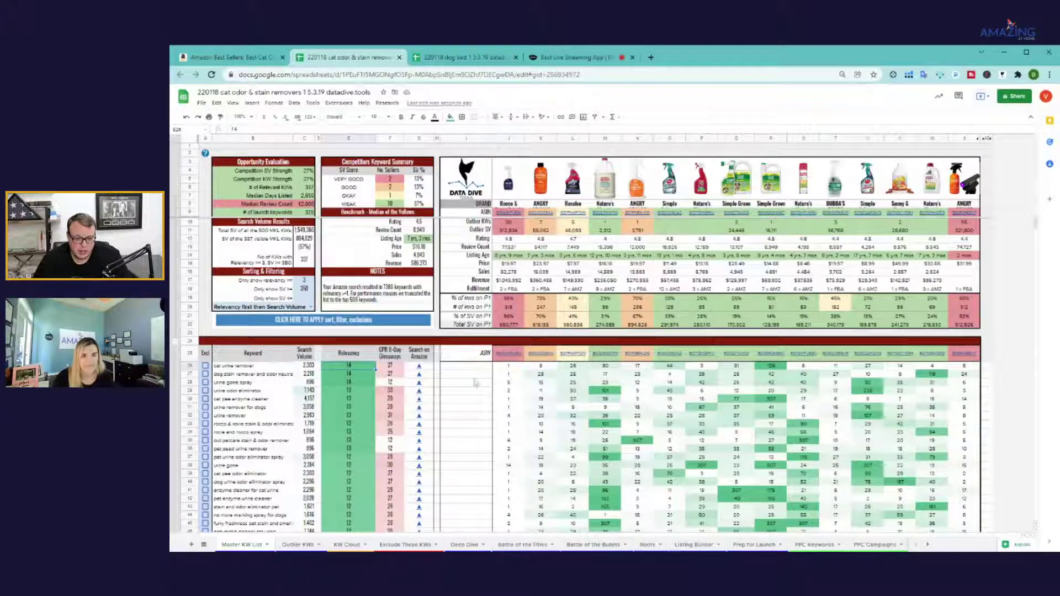
{"action": "left_click_drag", "start_coordinate": [503, 366], "coordinate": [963, 366]}
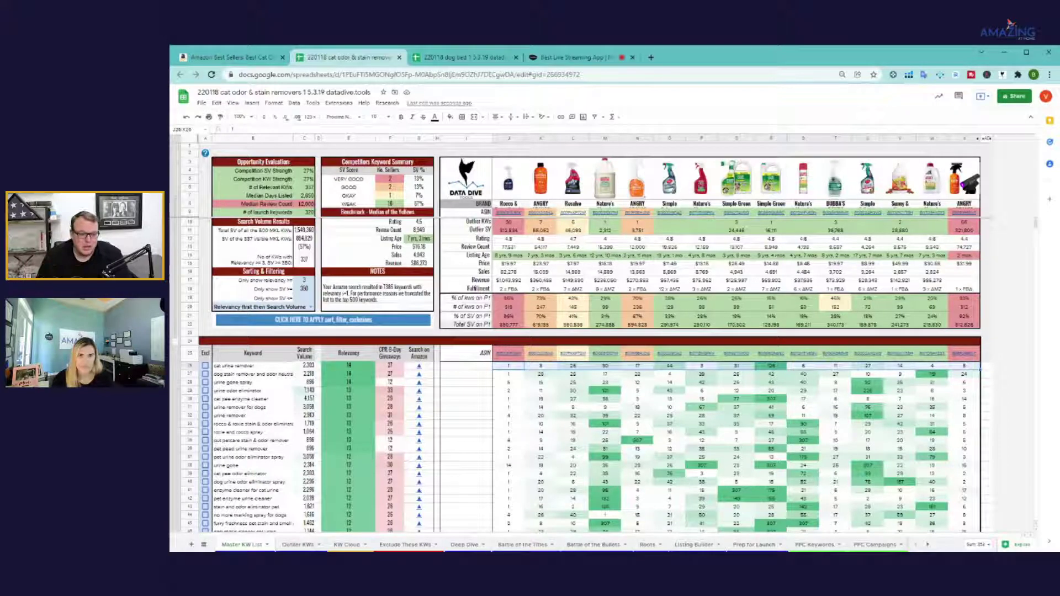
{"action": "left_click", "coordinate": [348, 375]}
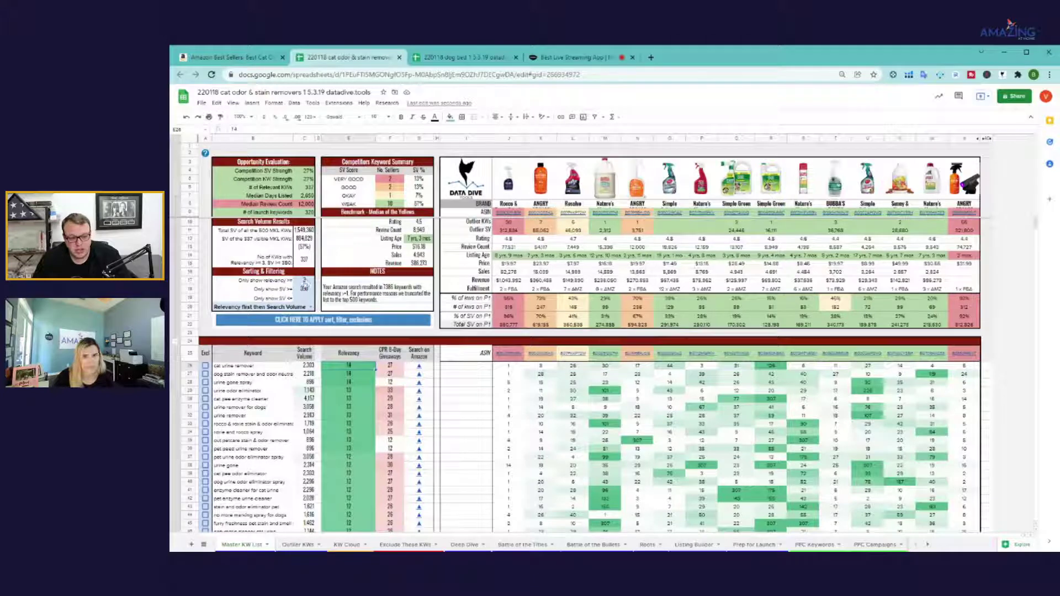
Check the relevant keyword count, the relevancy and search volume filter thresholds, and the total search volume of the relevant keywords
{"action": "left_click", "coordinate": [306, 263]}
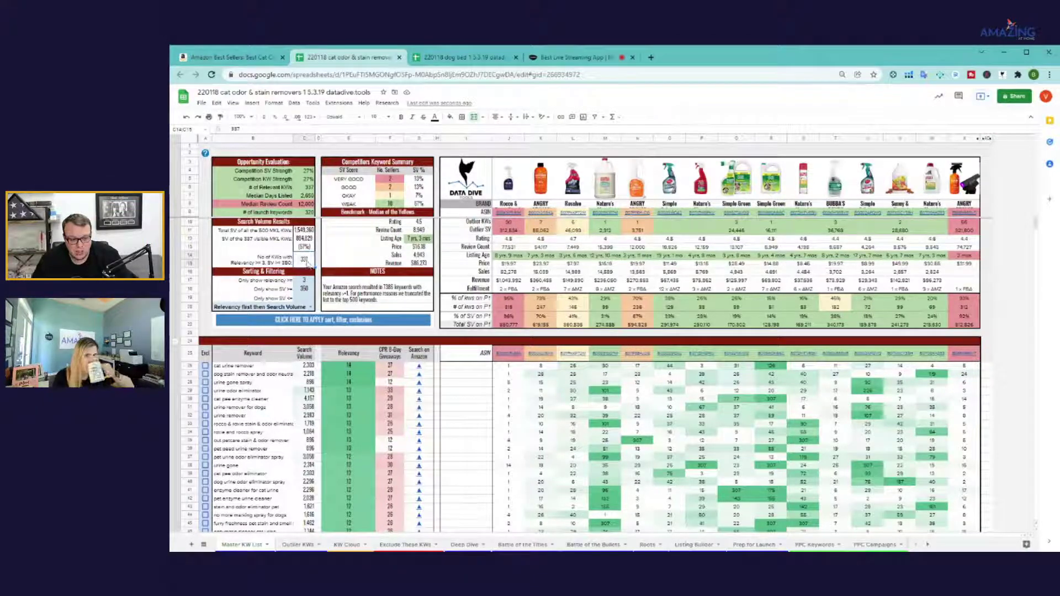
{"action": "left_click", "coordinate": [304, 281]}
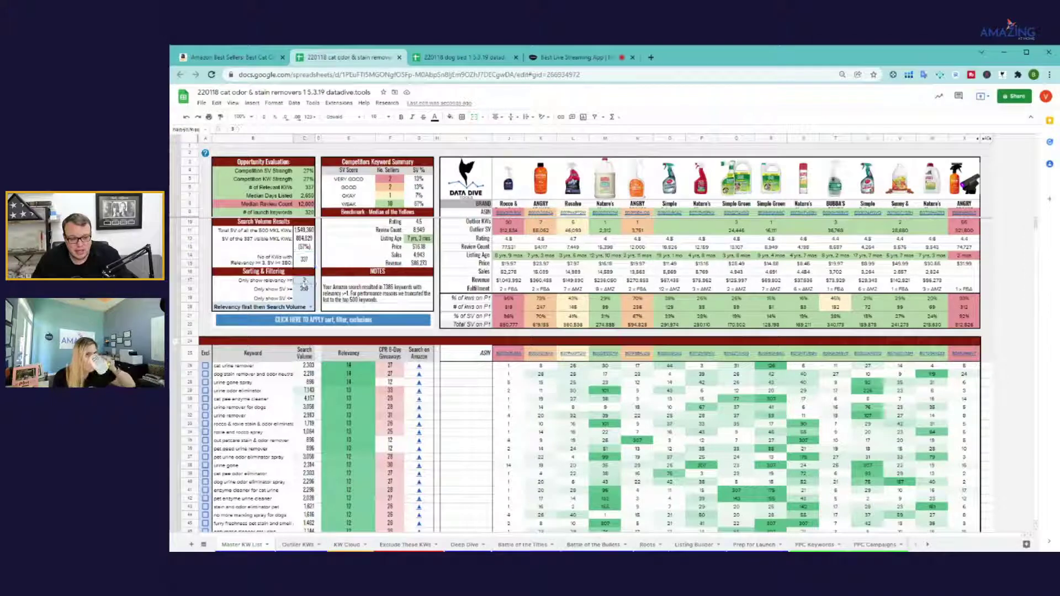
{"action": "left_click", "coordinate": [304, 289]}
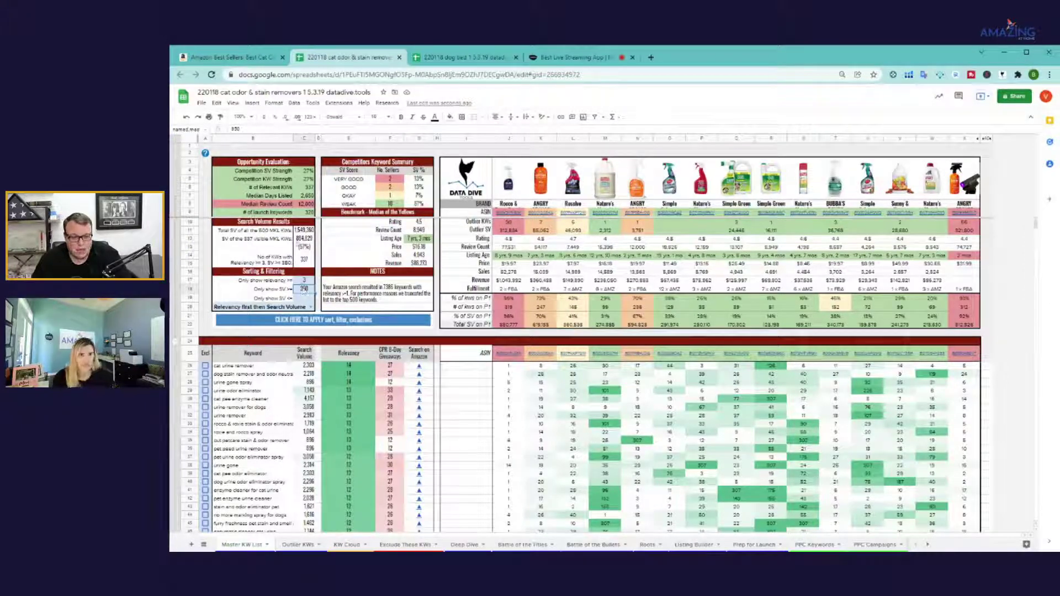
{"action": "left_click", "coordinate": [300, 240]}
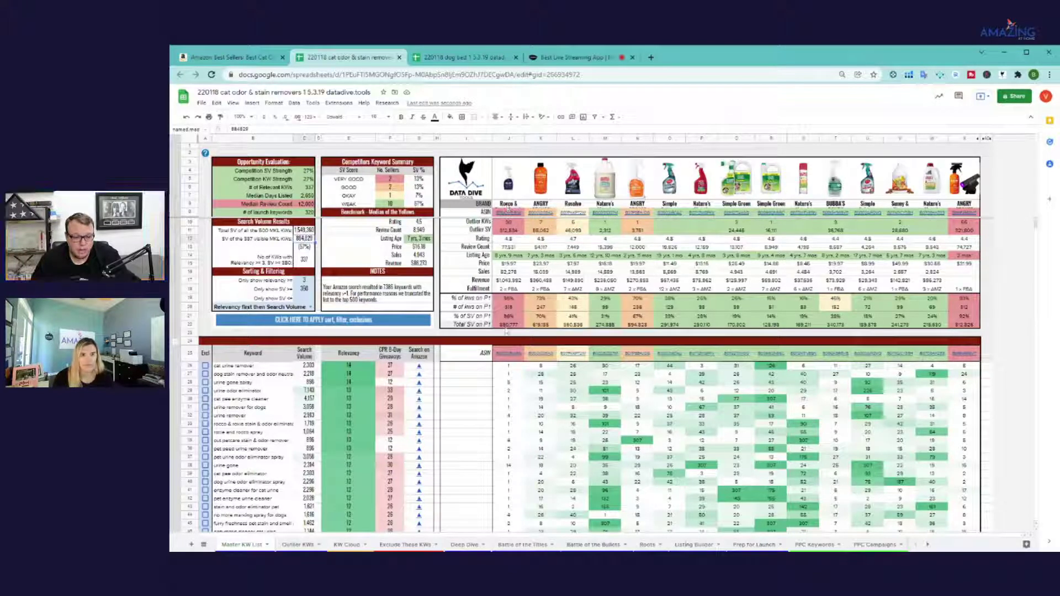
Compare the page-one search volume share, total page-one search volume and sales of Rocco & Roxie and the first ANGRY ORANGE product
{"action": "left_click", "coordinate": [510, 325]}
{"action": "left_click", "coordinate": [510, 326], "text": "shift"}
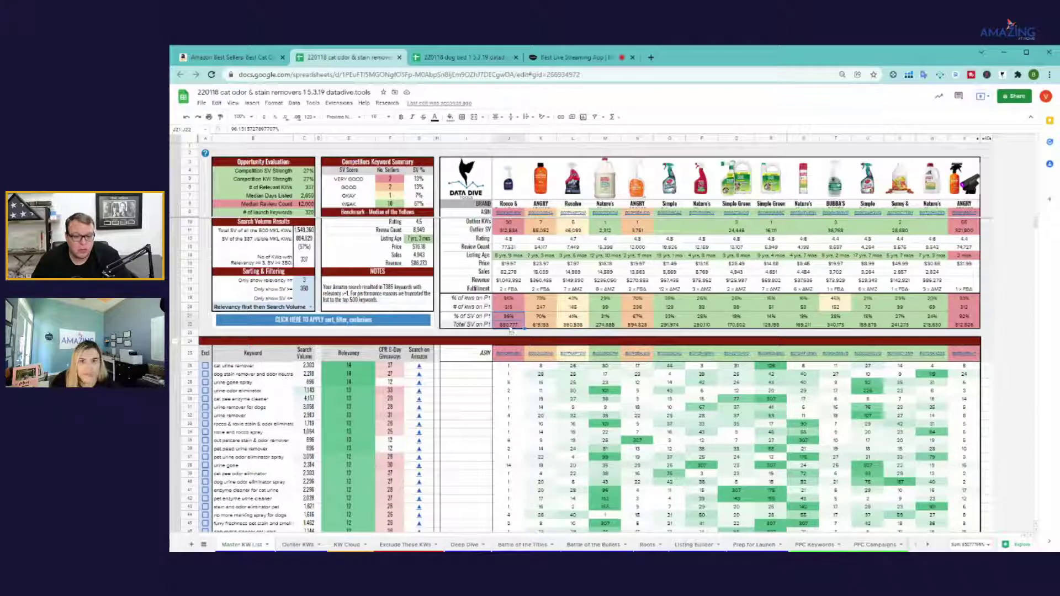
{"action": "left_click_drag", "start_coordinate": [540, 317], "coordinate": [540, 327]}
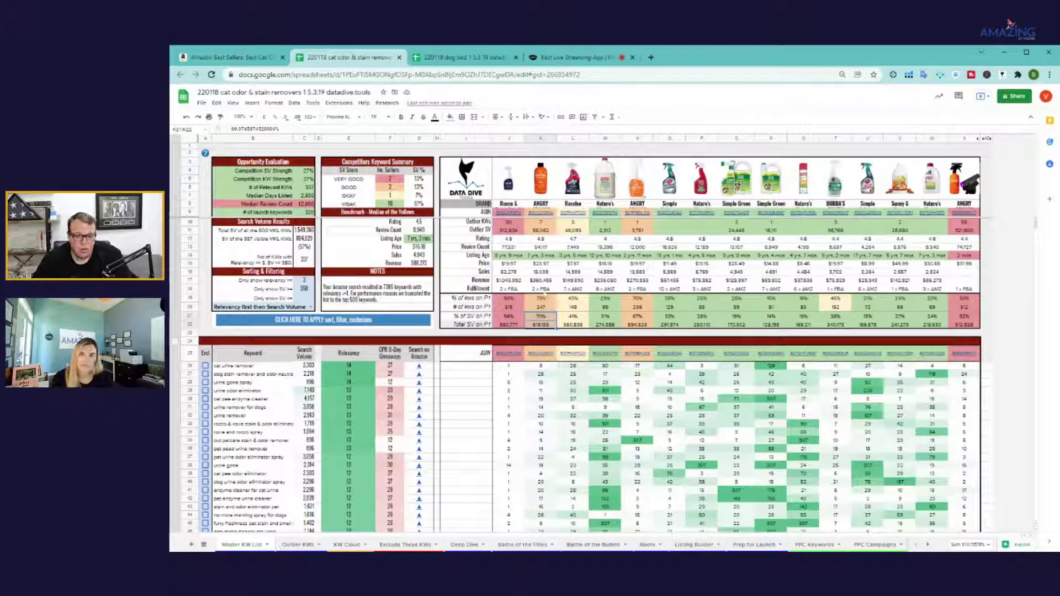
{"action": "left_click", "coordinate": [541, 325]}
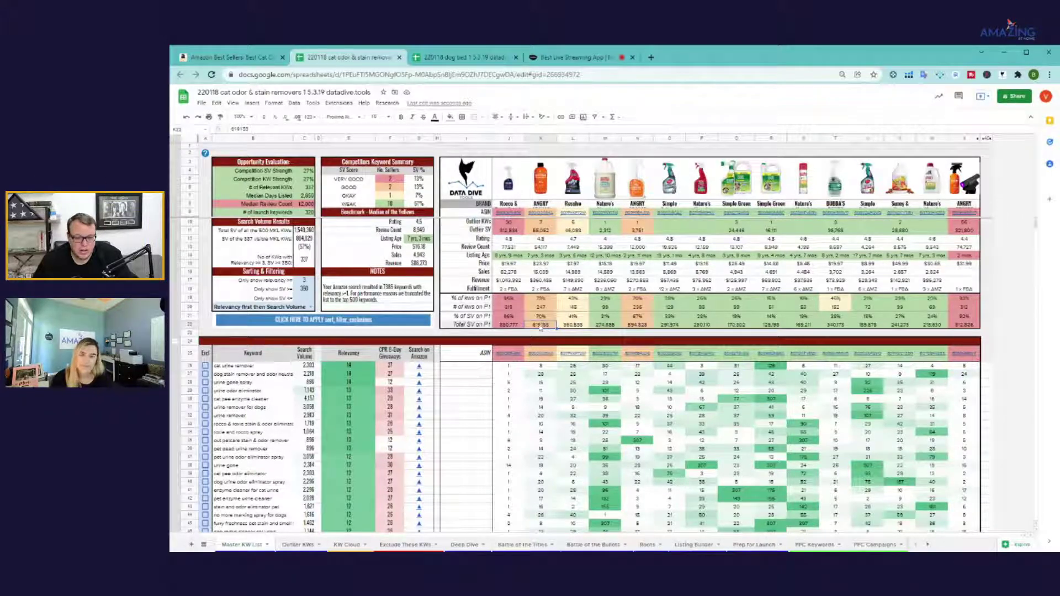
{"action": "left_click", "coordinate": [508, 326]}
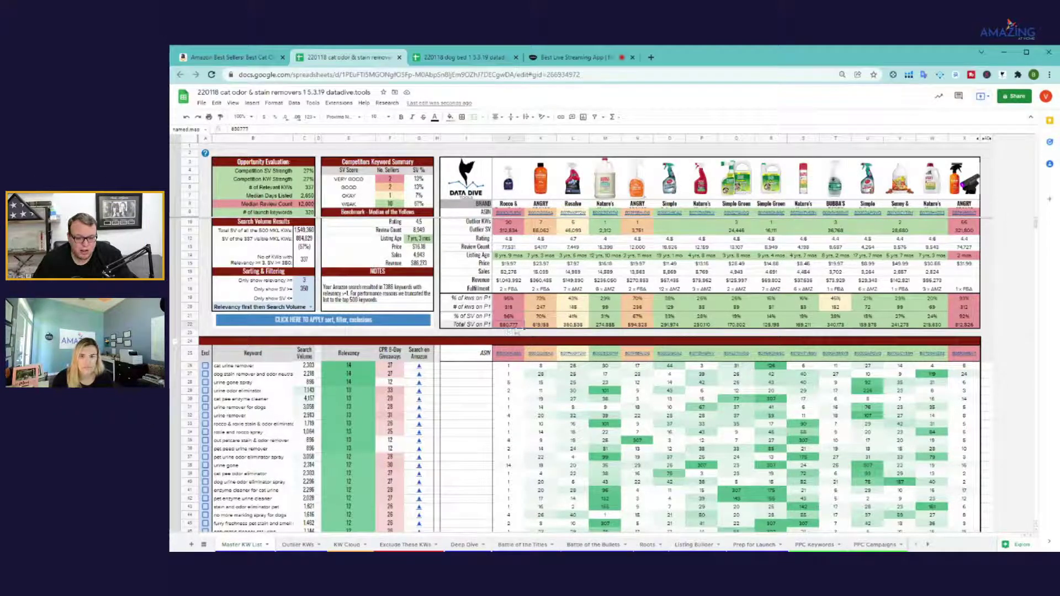
{"action": "left_click_drag", "start_coordinate": [509, 317], "coordinate": [538, 319]}
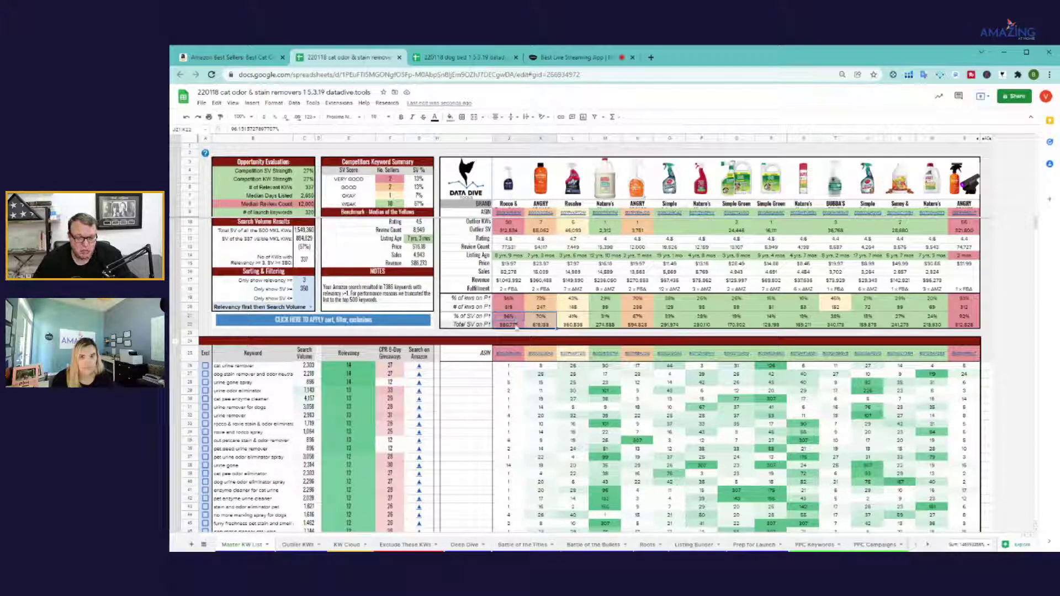
{"action": "left_click_drag", "start_coordinate": [509, 272], "coordinate": [538, 274]}
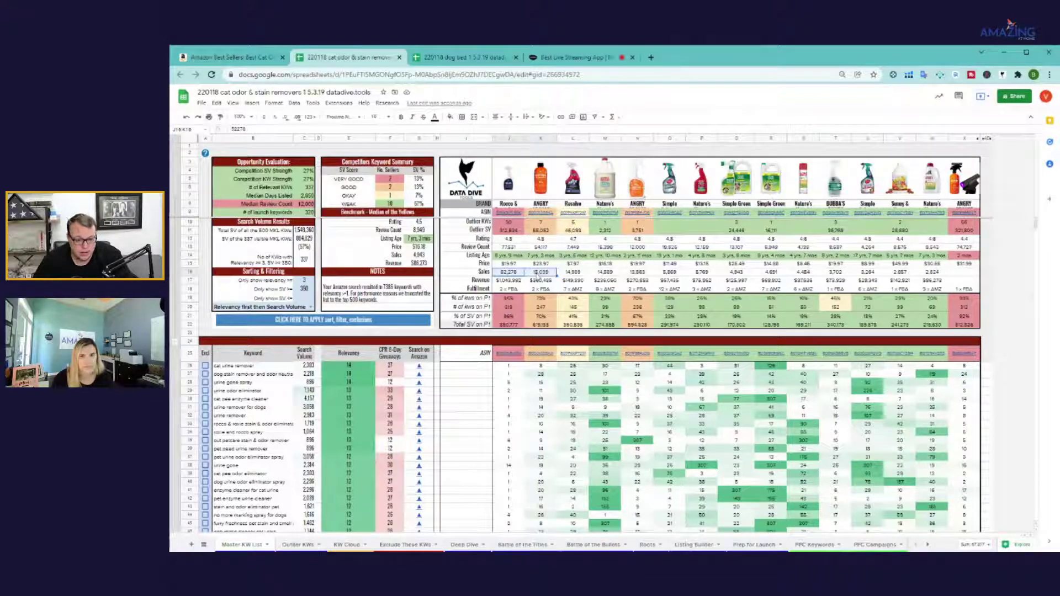
Review the outlier keyword and outlier search volume rows across all competitors in the Master KW List
{"action": "left_click_drag", "start_coordinate": [478, 223], "coordinate": [955, 236]}
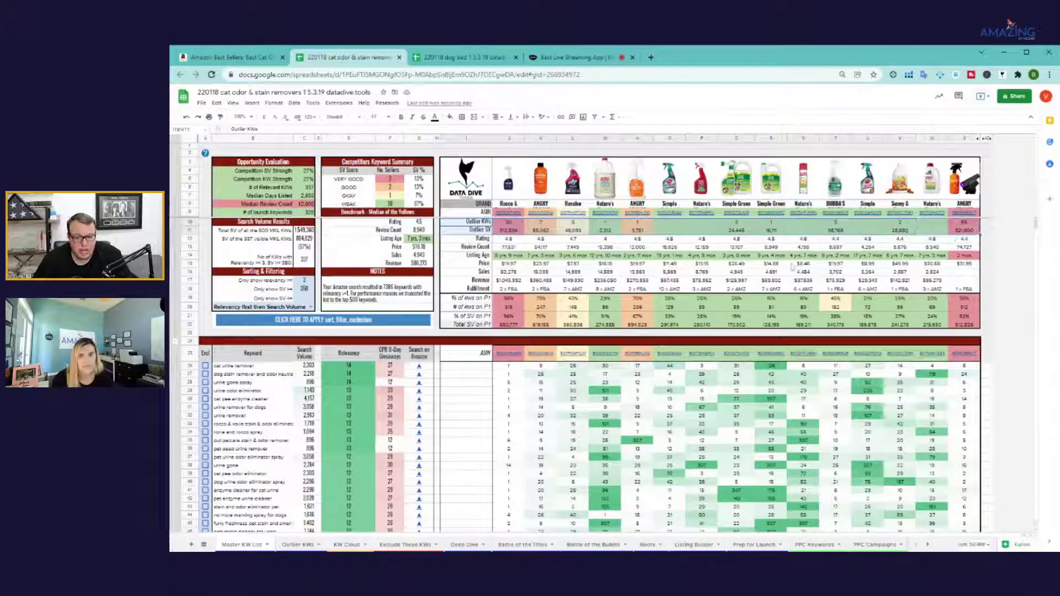
{"action": "left_click", "coordinate": [542, 317]}
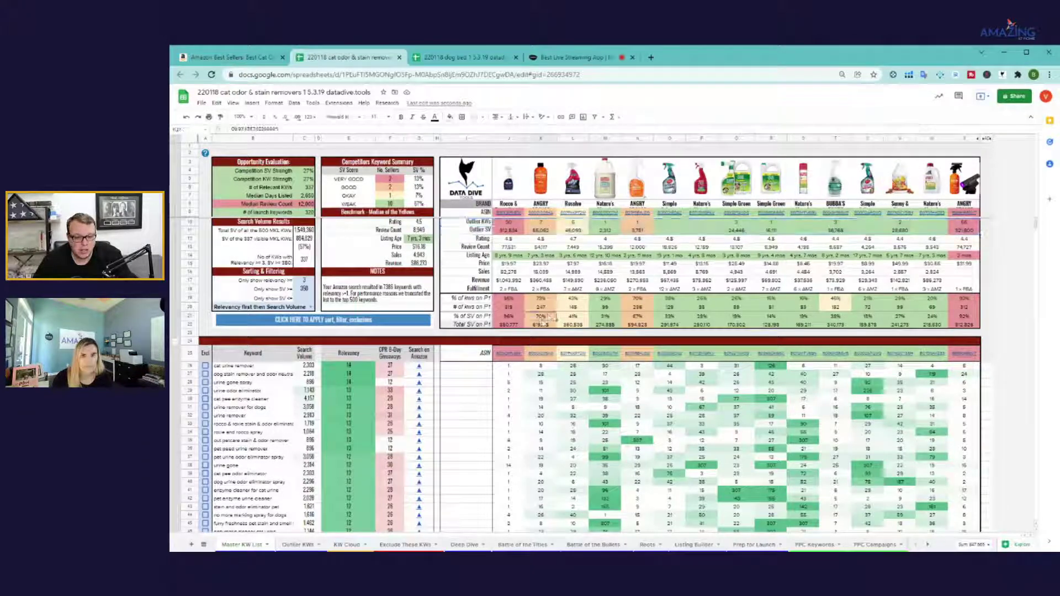
{"action": "left_click_drag", "start_coordinate": [480, 224], "coordinate": [960, 236]}
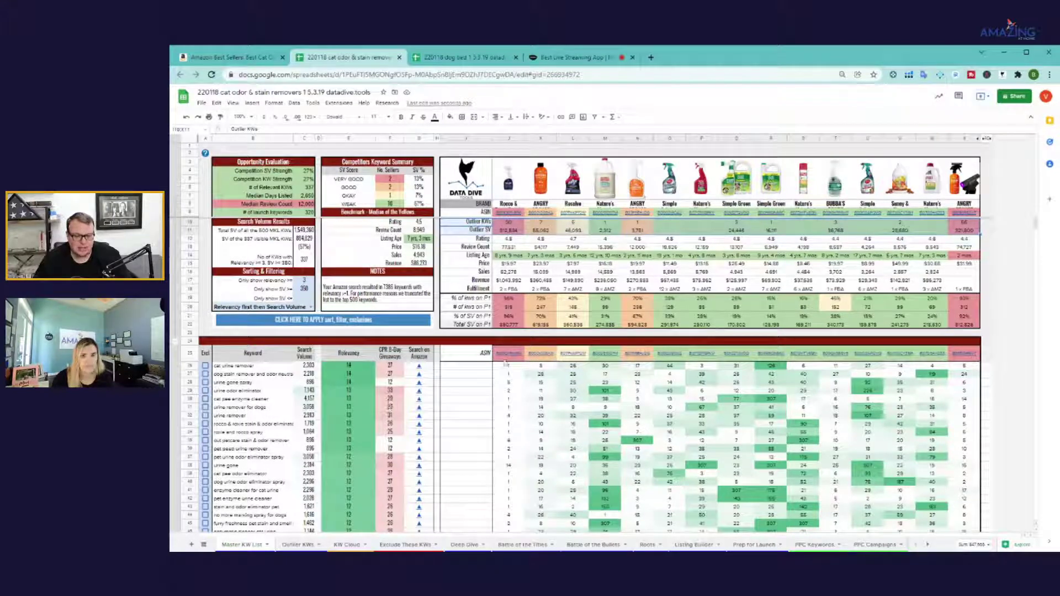
Examine the outlier keyword count and outlier search volume of the Rocco & Roxie product
{"action": "left_click", "coordinate": [501, 226]}
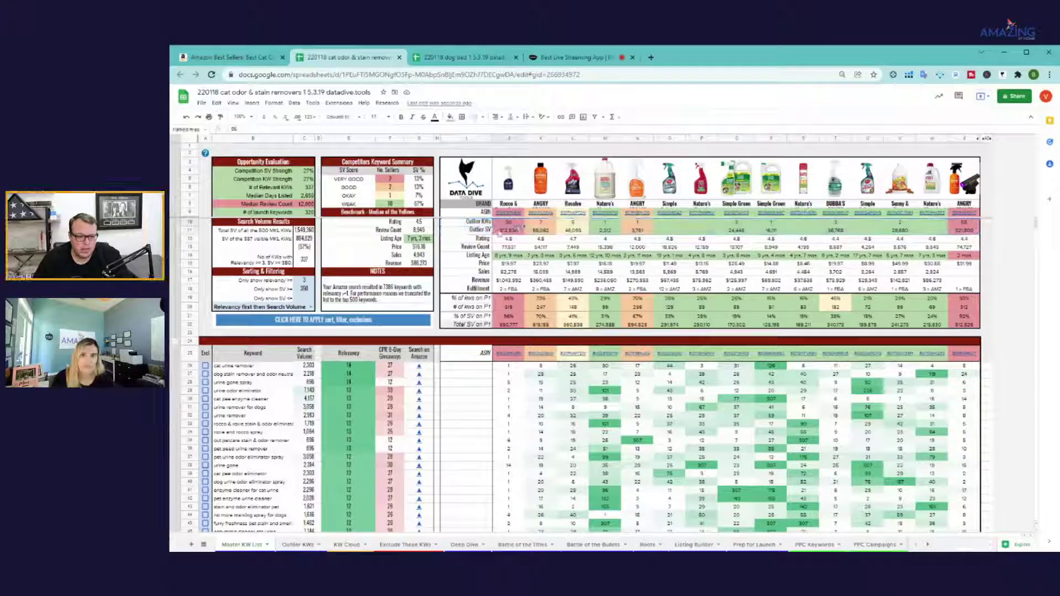
{"action": "left_click", "coordinate": [506, 229]}
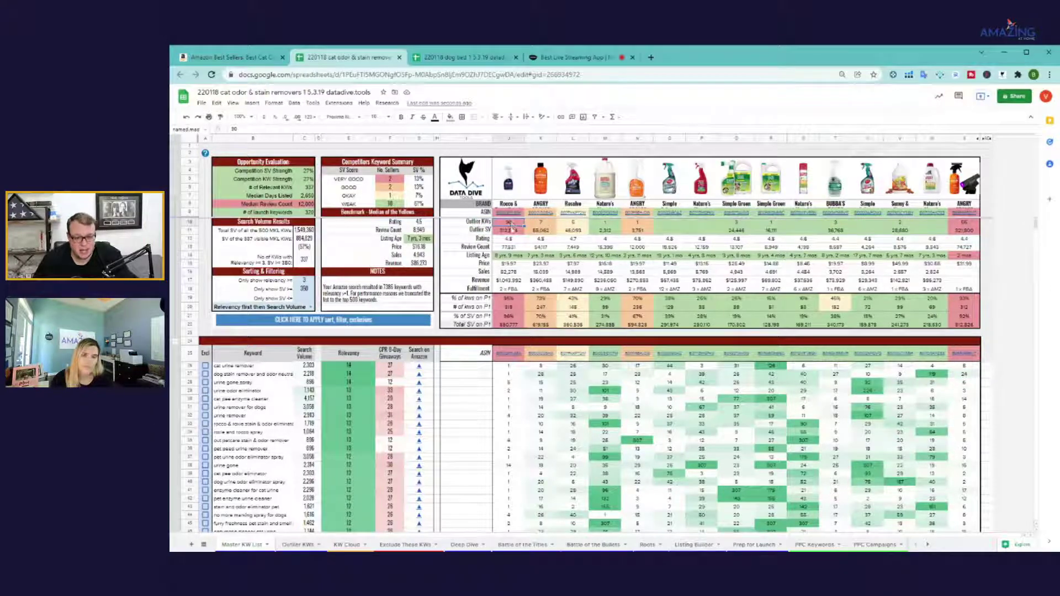
{"action": "left_click", "coordinate": [508, 221]}
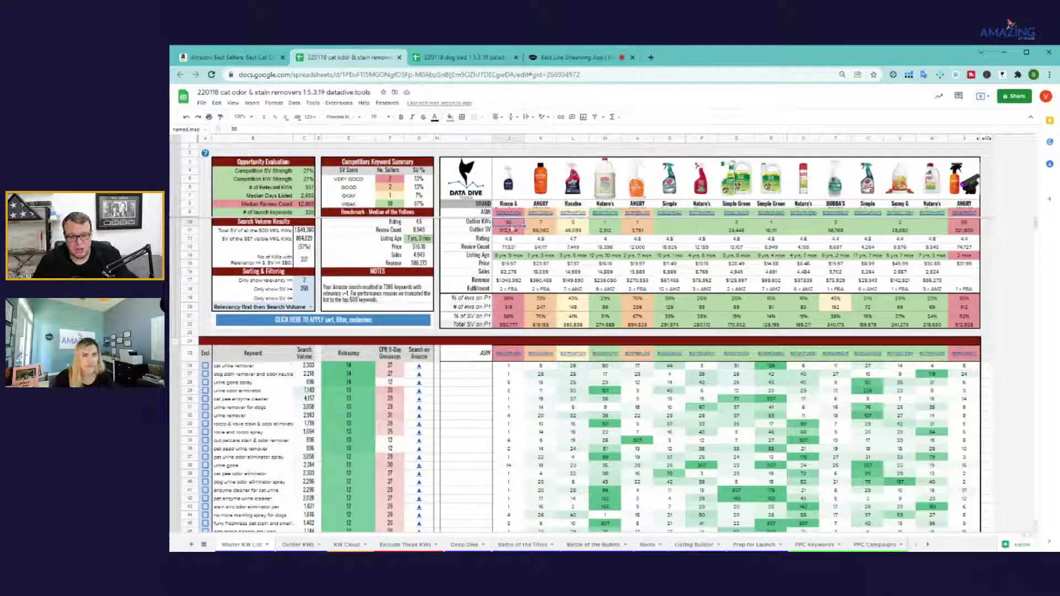
{"action": "left_click", "coordinate": [507, 231]}
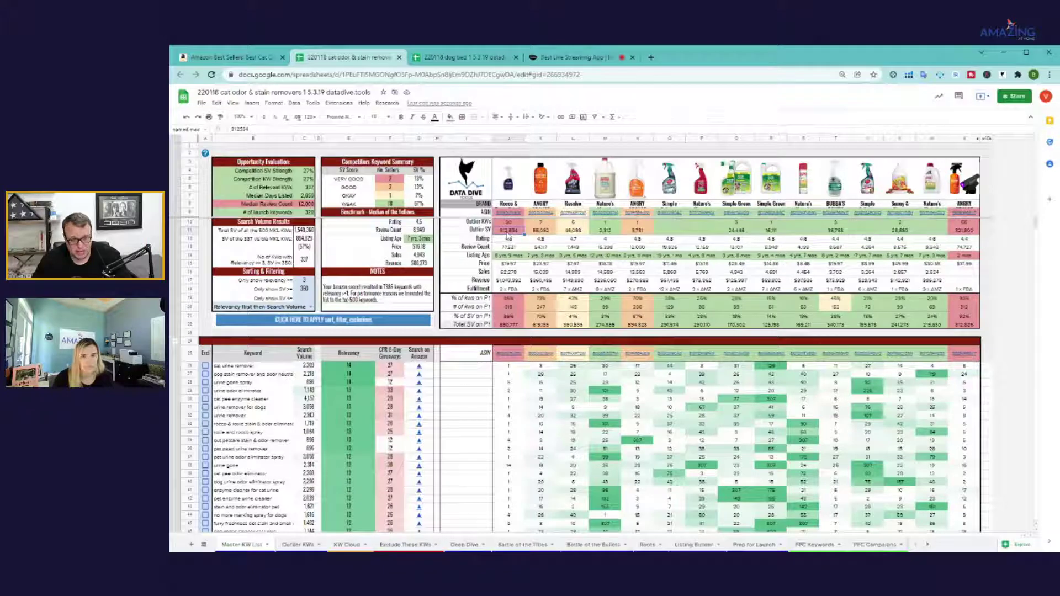
{"action": "left_click_drag", "start_coordinate": [509, 221], "coordinate": [509, 230]}
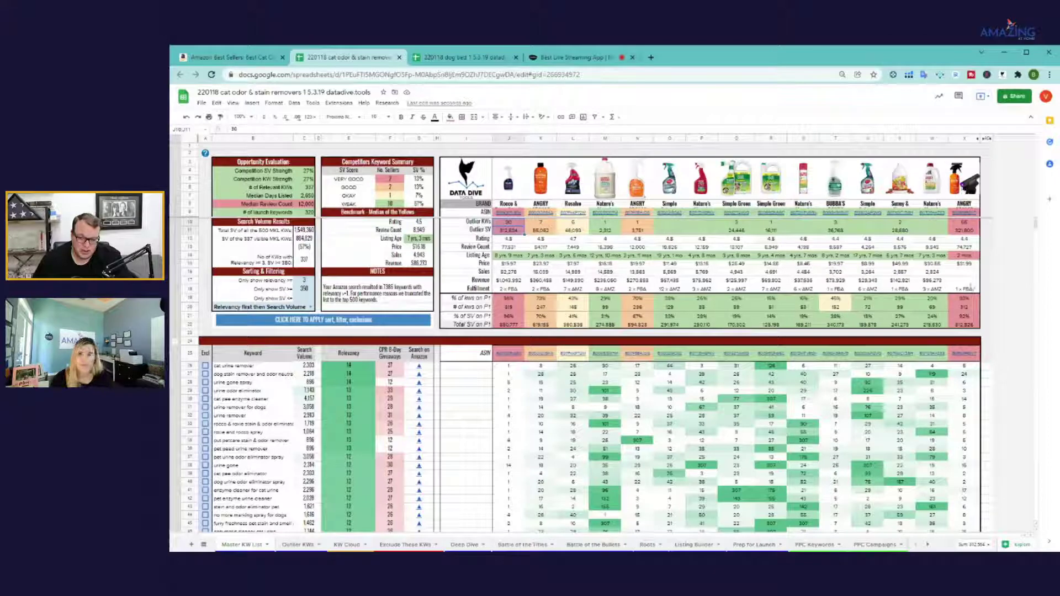
Compare the last ANGRY ORANGE product's page-one search volume and outlier keywords with Rocco & Roxie, and check the first ANGRY ORANGE product's revenue
{"action": "left_click_drag", "start_coordinate": [965, 315], "coordinate": [965, 326]}
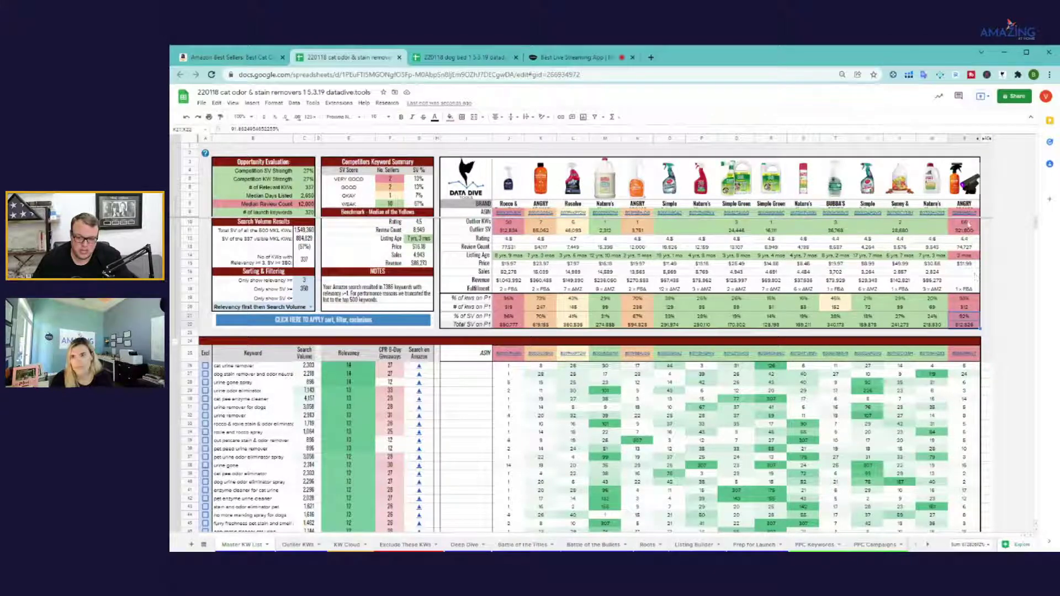
{"action": "left_click_drag", "start_coordinate": [963, 222], "coordinate": [966, 230]}
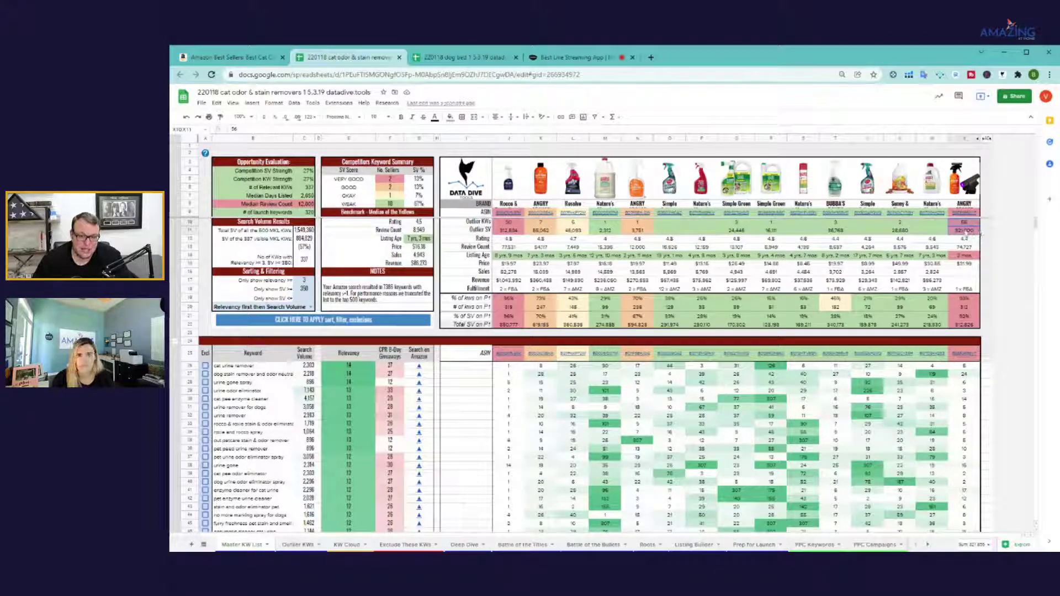
{"action": "left_click", "coordinate": [963, 230]}
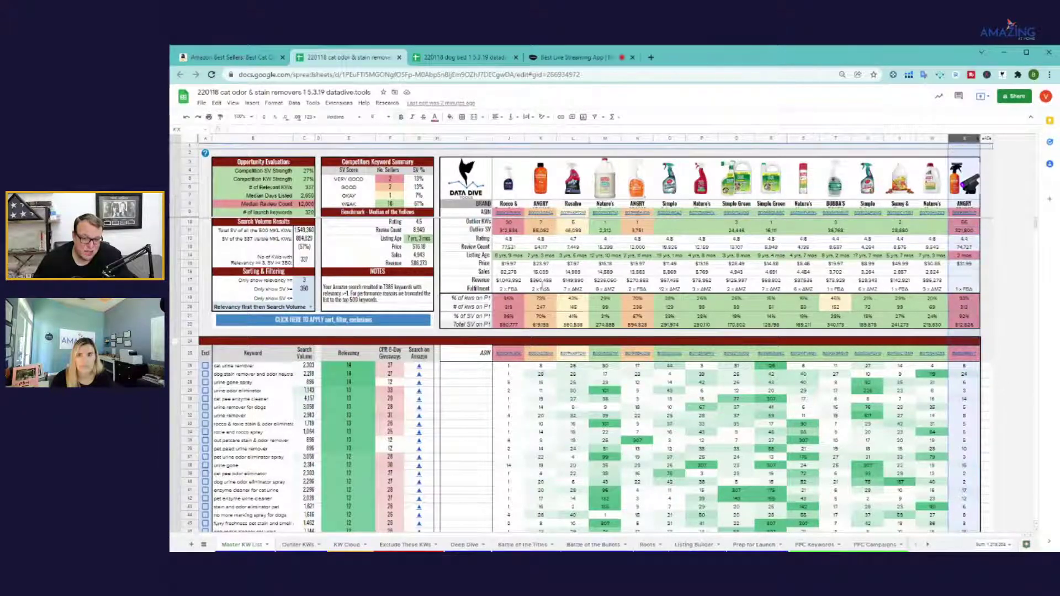
{"action": "left_click_drag", "start_coordinate": [509, 272], "coordinate": [522, 280]}
{"action": "left_click", "coordinate": [507, 139]}
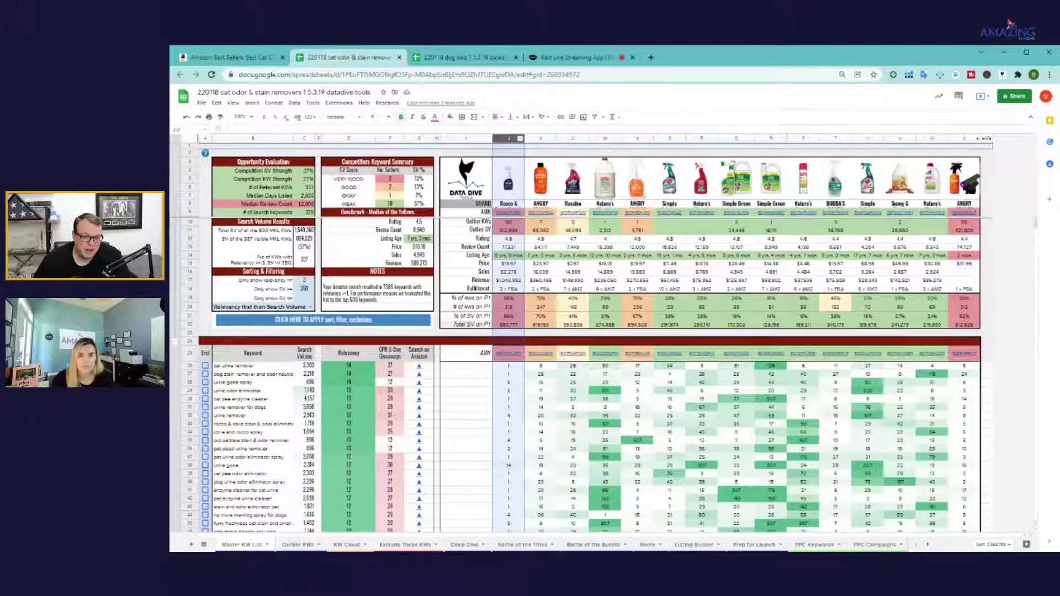
{"action": "left_click", "coordinate": [542, 280]}
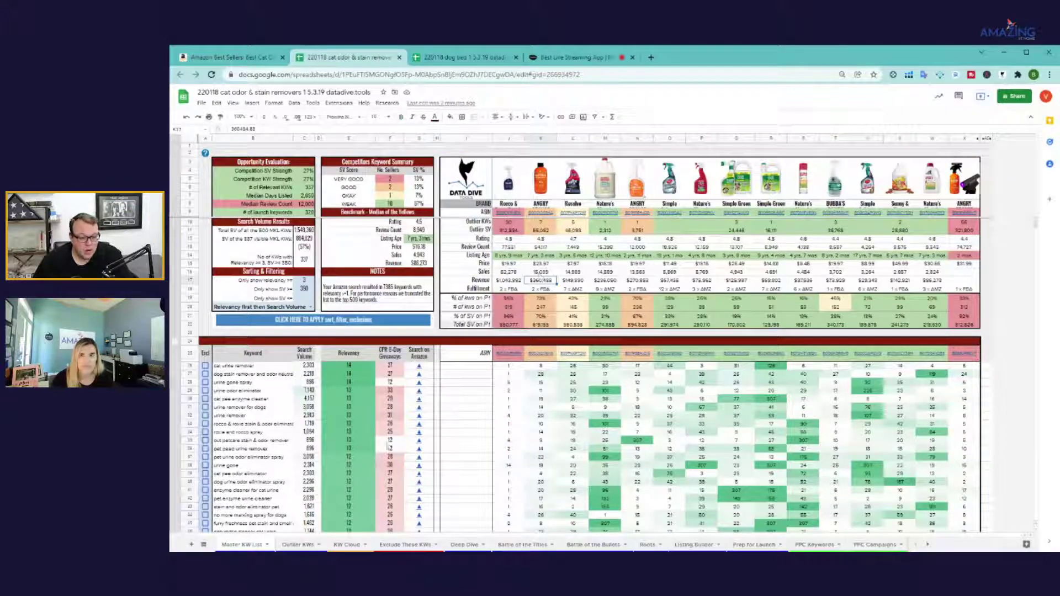
Open the Outlier KWs sheet and compare Rocco & Roxie's rank for "pet supplies" with the other competitors' ranks
{"action": "left_click", "coordinate": [285, 546]}
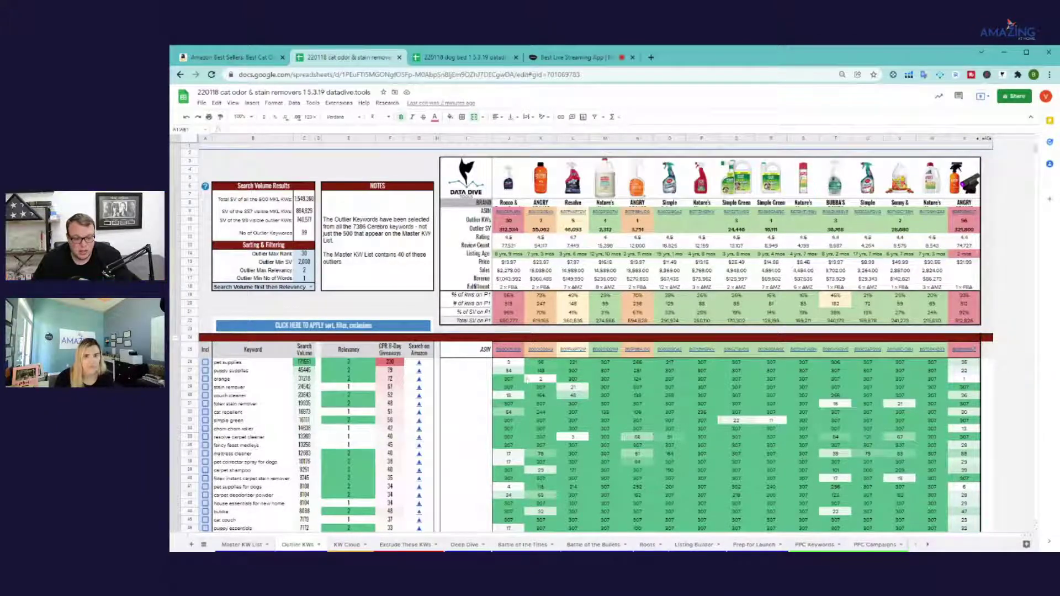
{"action": "left_click_drag", "start_coordinate": [518, 367], "coordinate": [244, 365]}
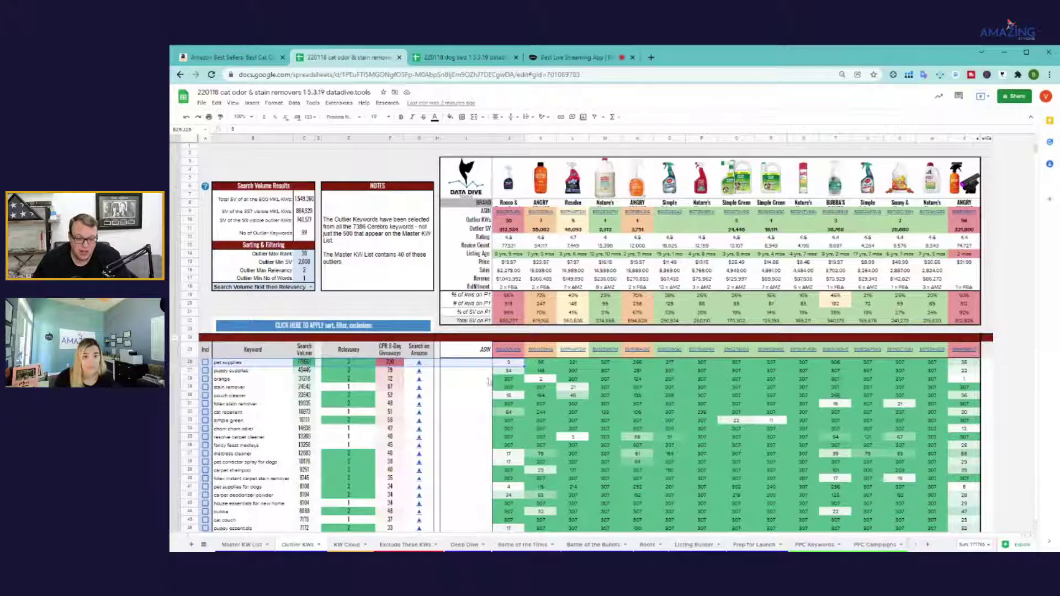
{"action": "left_click", "coordinate": [509, 363]}
{"action": "left_click", "coordinate": [508, 138]}
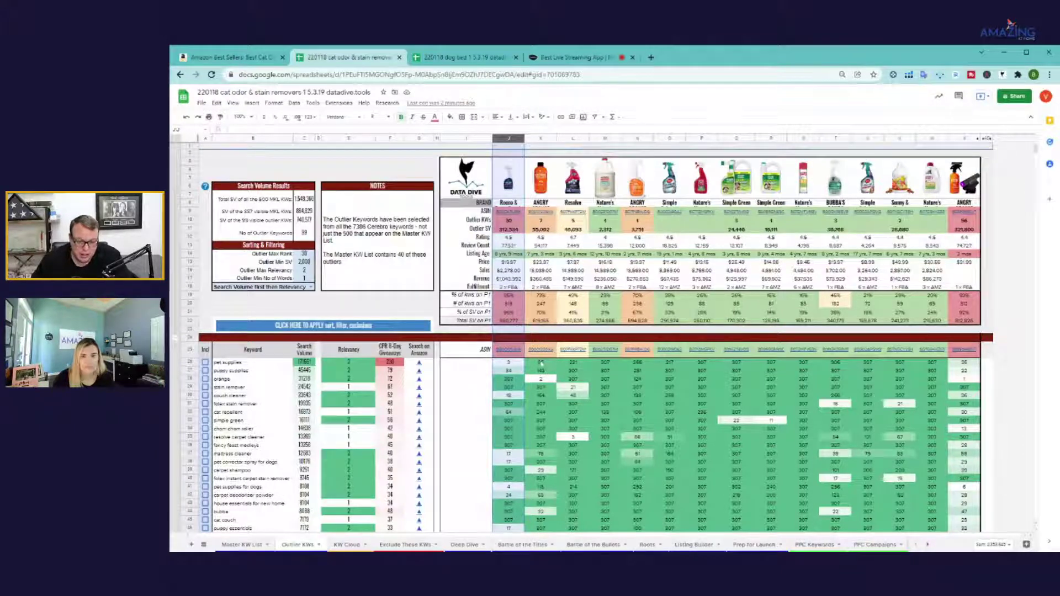
{"action": "left_click_drag", "start_coordinate": [541, 363], "coordinate": [942, 364]}
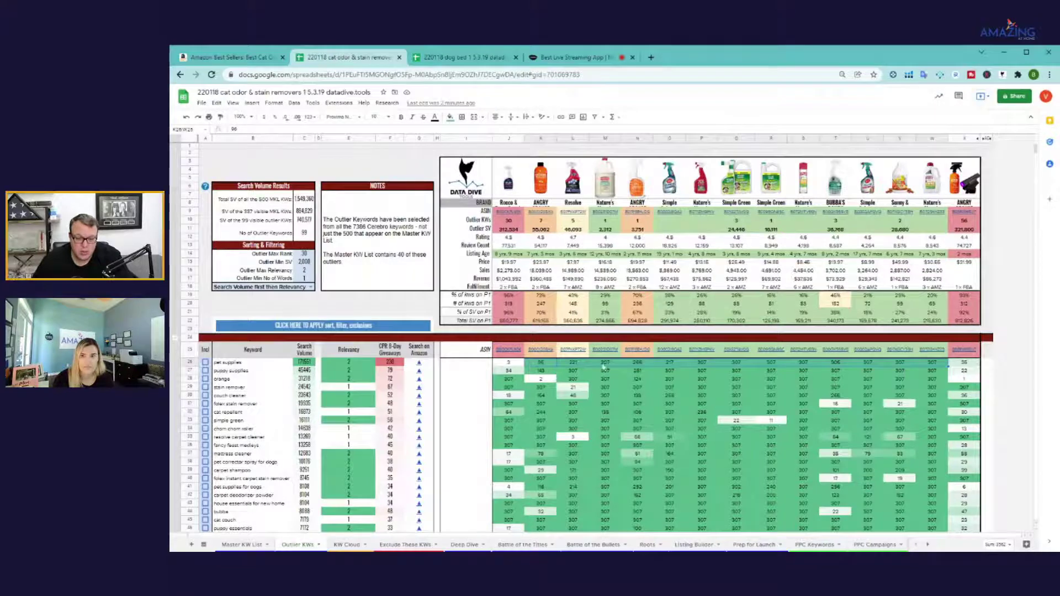
{"action": "left_click", "coordinate": [603, 366]}
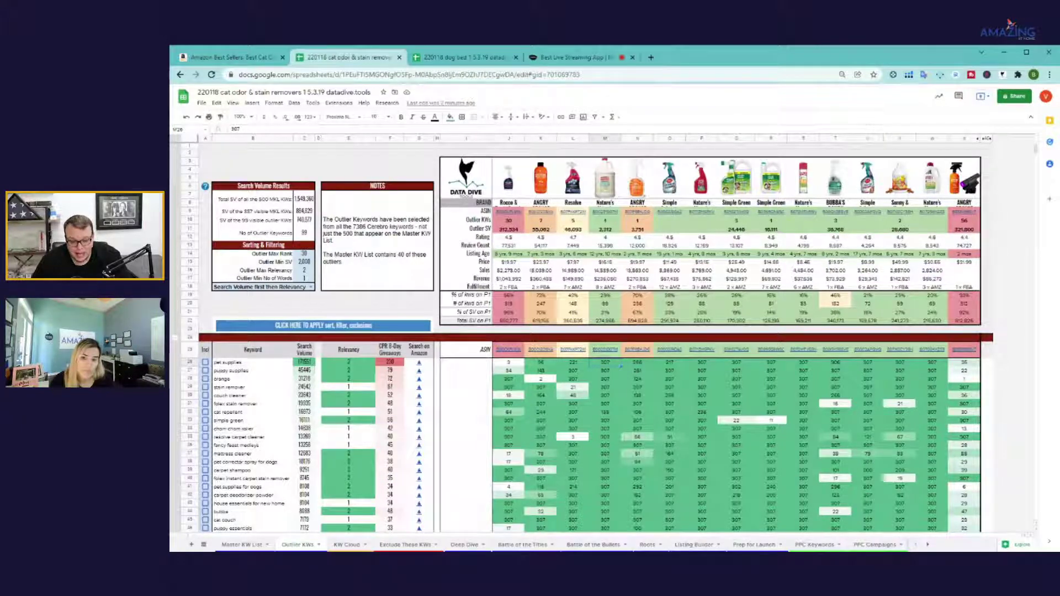
{"action": "left_click", "coordinate": [247, 363]}
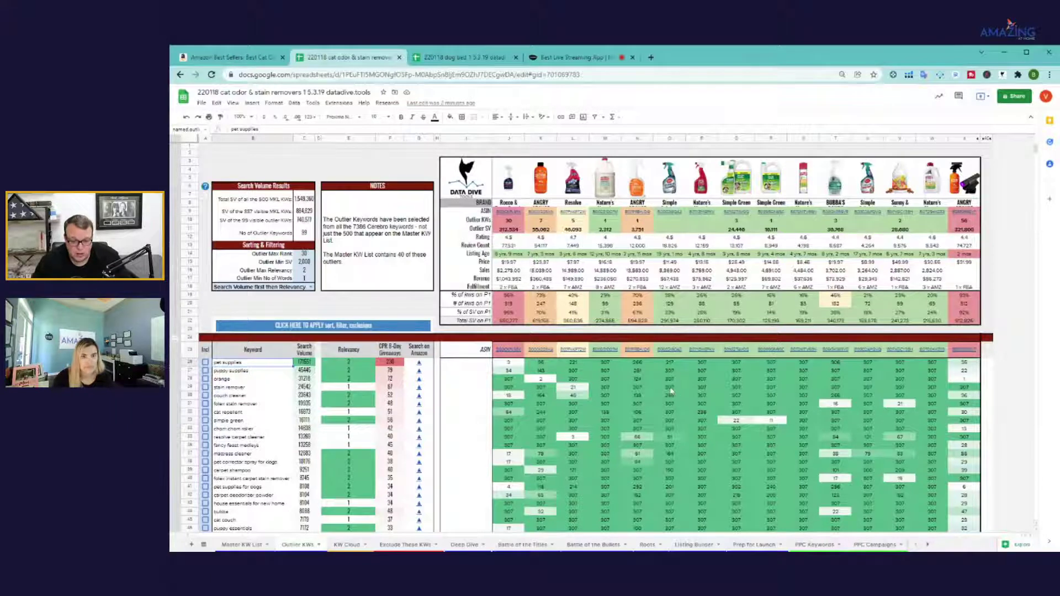
{"action": "left_click", "coordinate": [606, 363]}
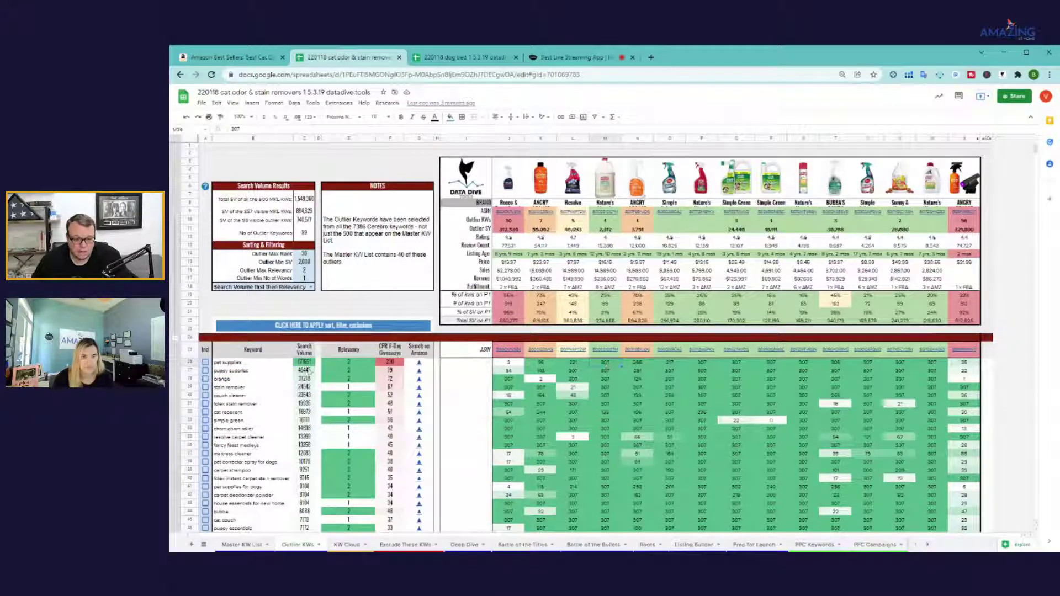
{"action": "left_click", "coordinate": [220, 362]}
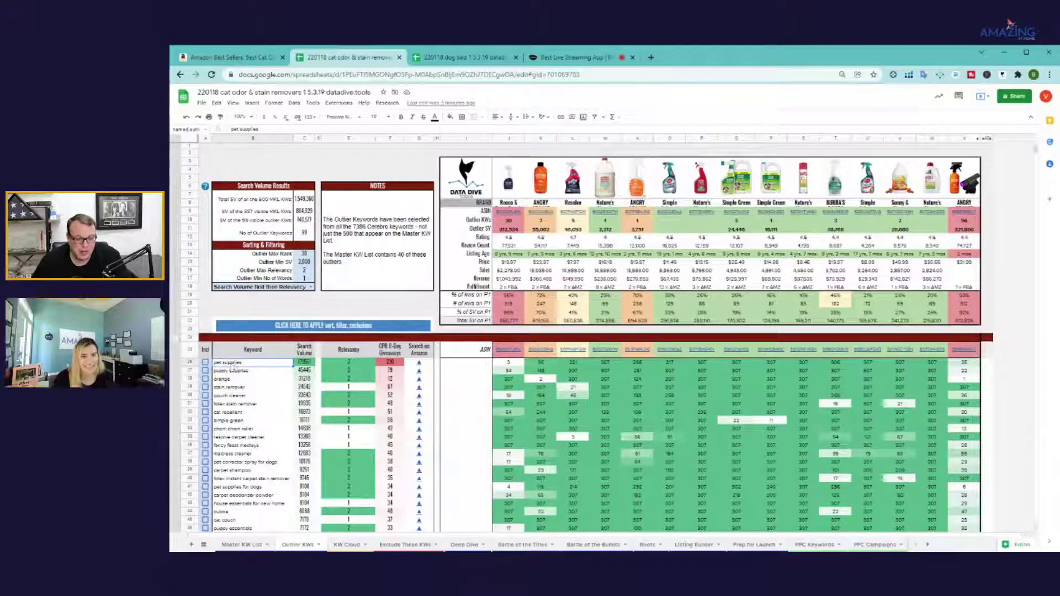
Examine how the ANGRY ORANGE products rank for the outlier keyword "orange"
{"action": "left_click", "coordinate": [542, 380]}
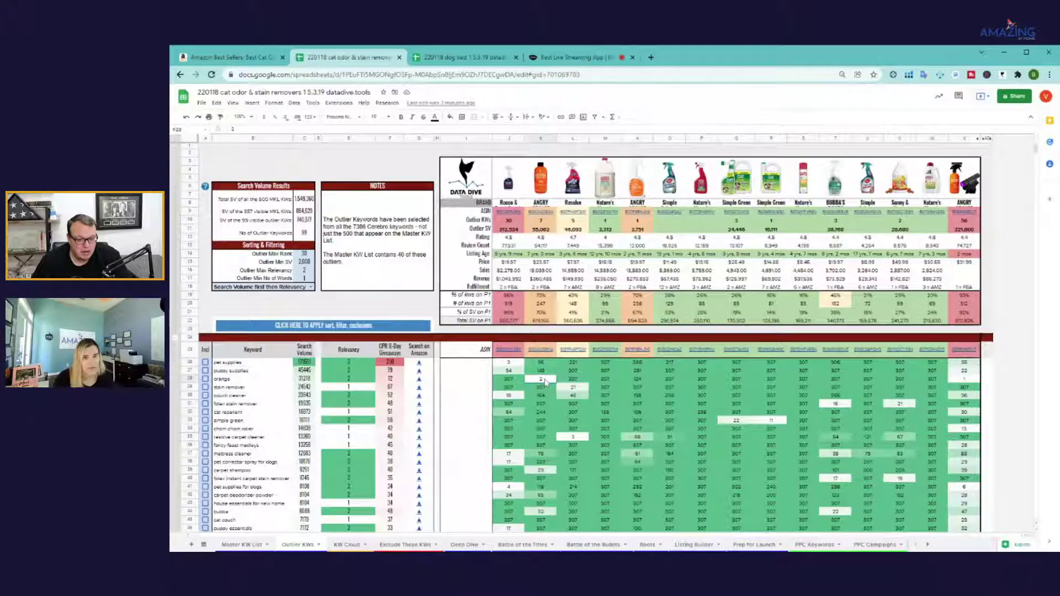
{"action": "left_click_drag", "start_coordinate": [545, 381], "coordinate": [245, 387]}
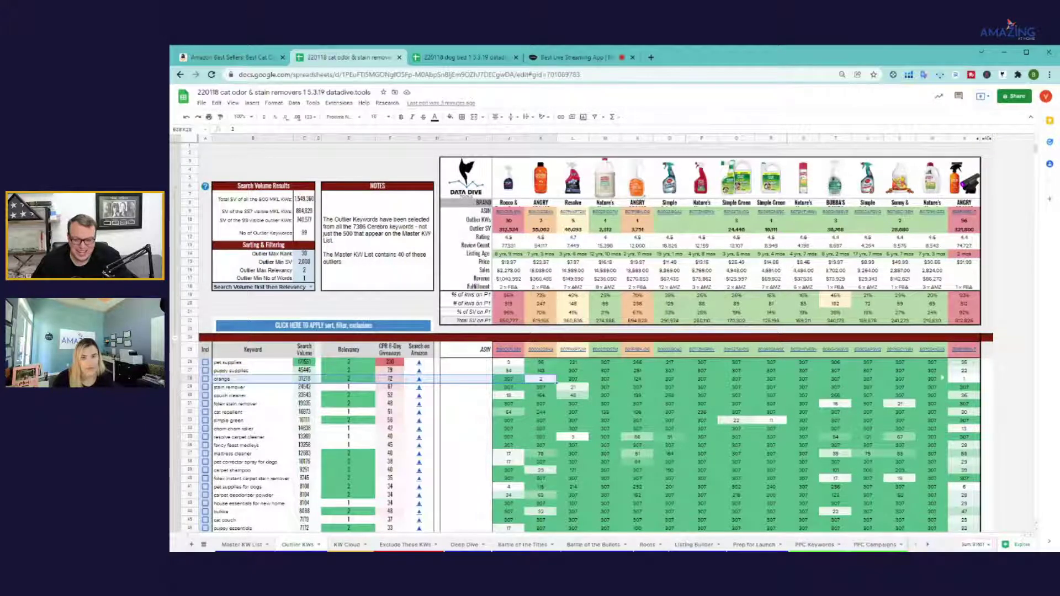
{"action": "left_click_drag", "start_coordinate": [964, 371], "coordinate": [251, 382]}
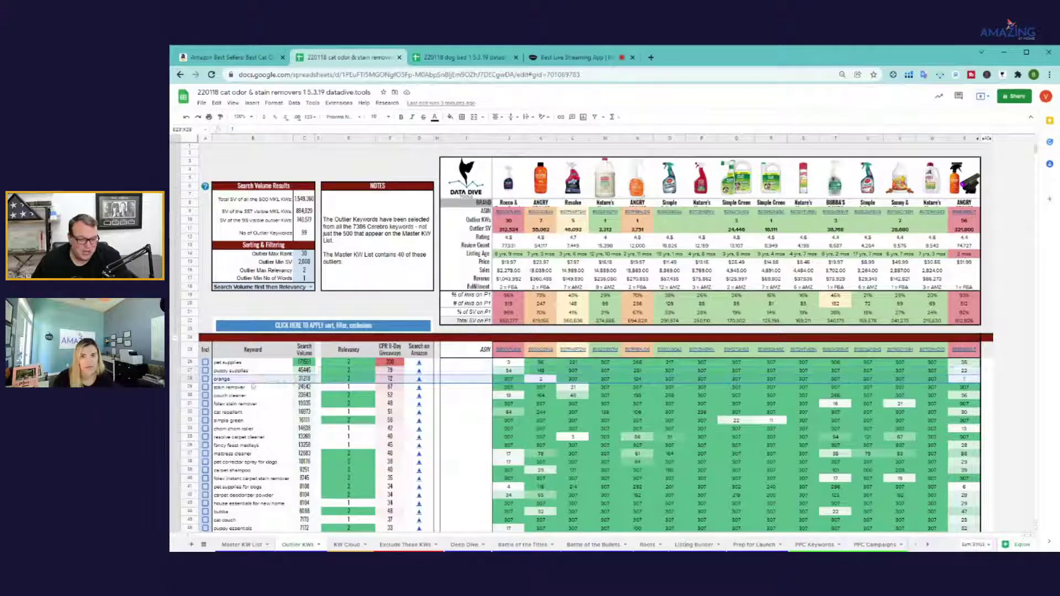
{"action": "left_click", "coordinate": [576, 380]}
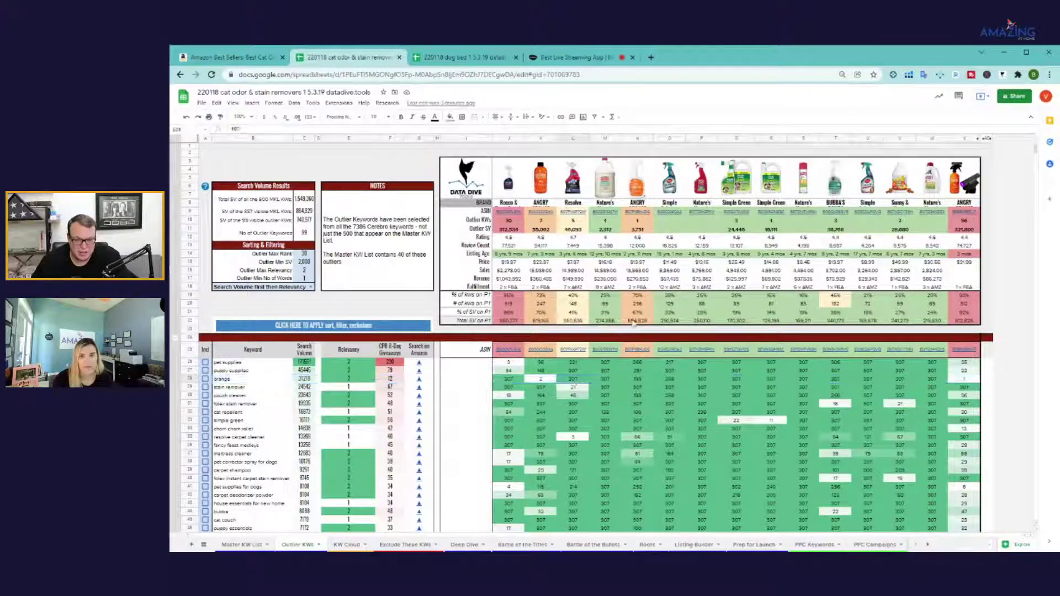
{"action": "left_click", "coordinate": [637, 138]}
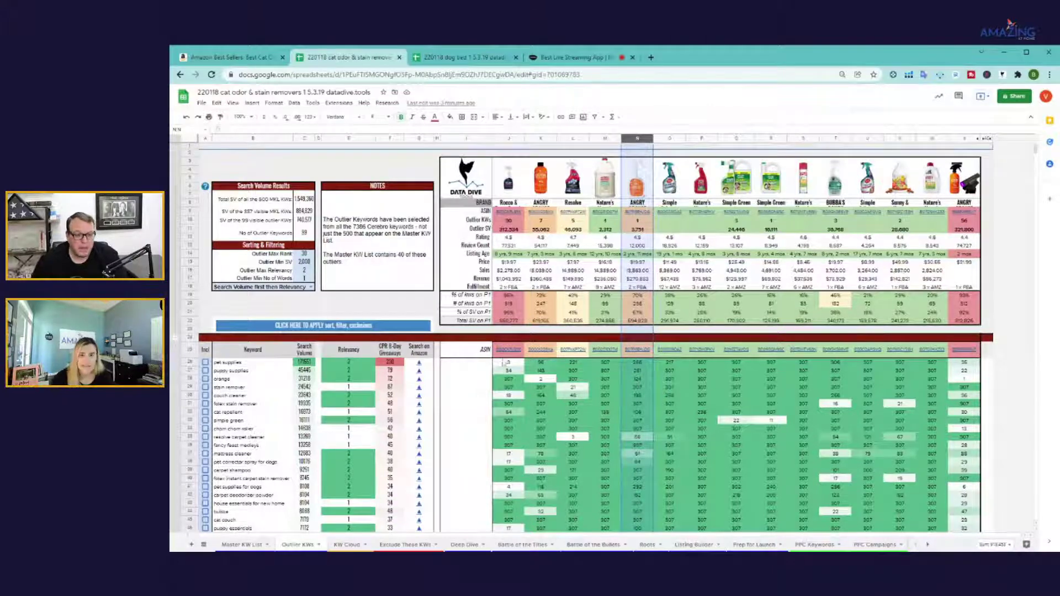
Compare Resolve's rank for the outlier keyword "stain remover" with the ranks of the other competitors
{"action": "left_click", "coordinate": [574, 404]}
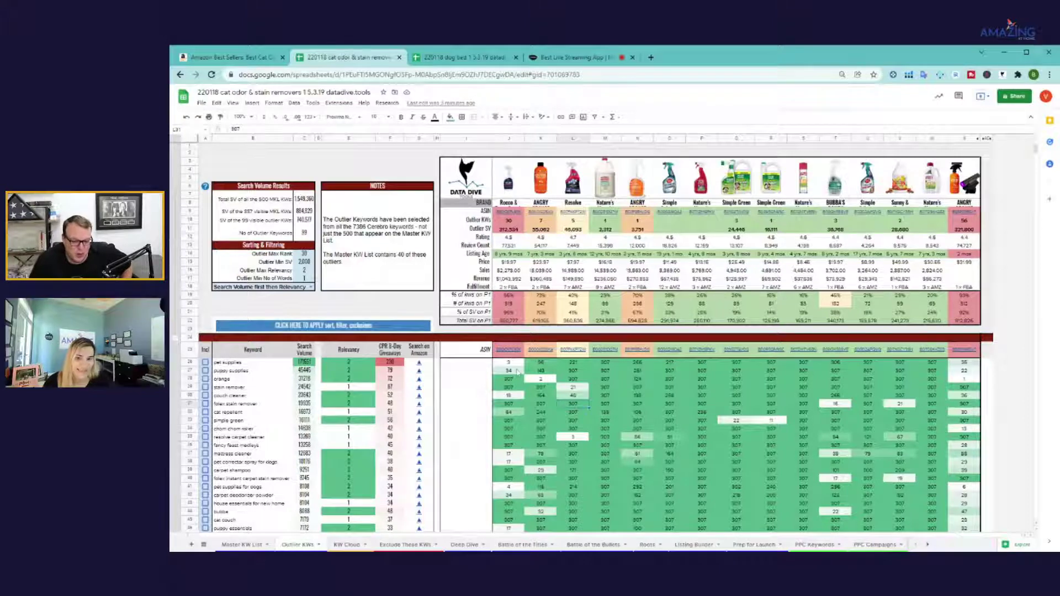
{"action": "left_click", "coordinate": [572, 387]}
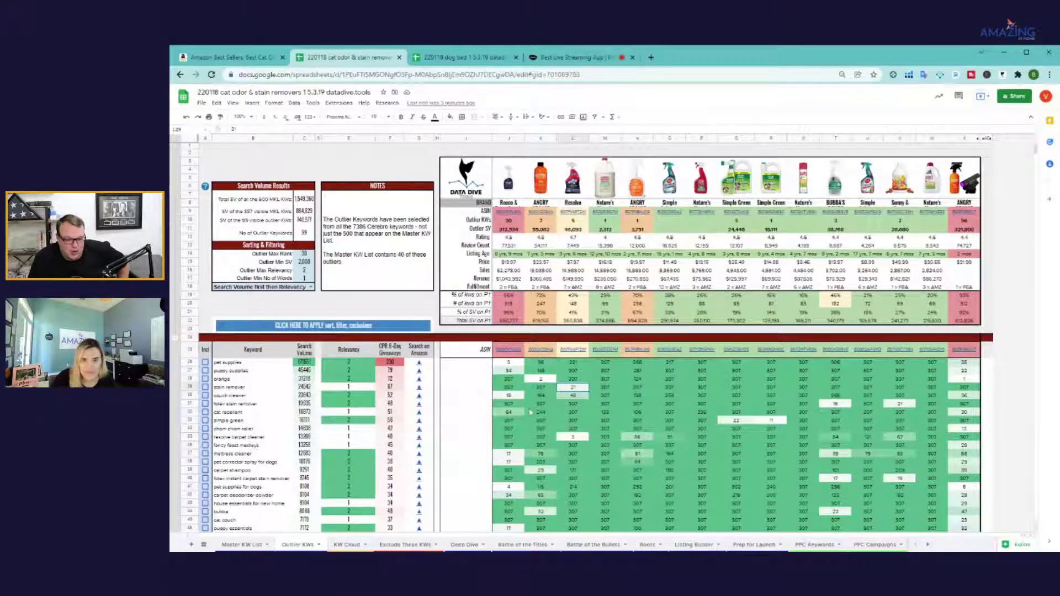
{"action": "left_click_drag", "start_coordinate": [561, 393], "coordinate": [267, 389]}
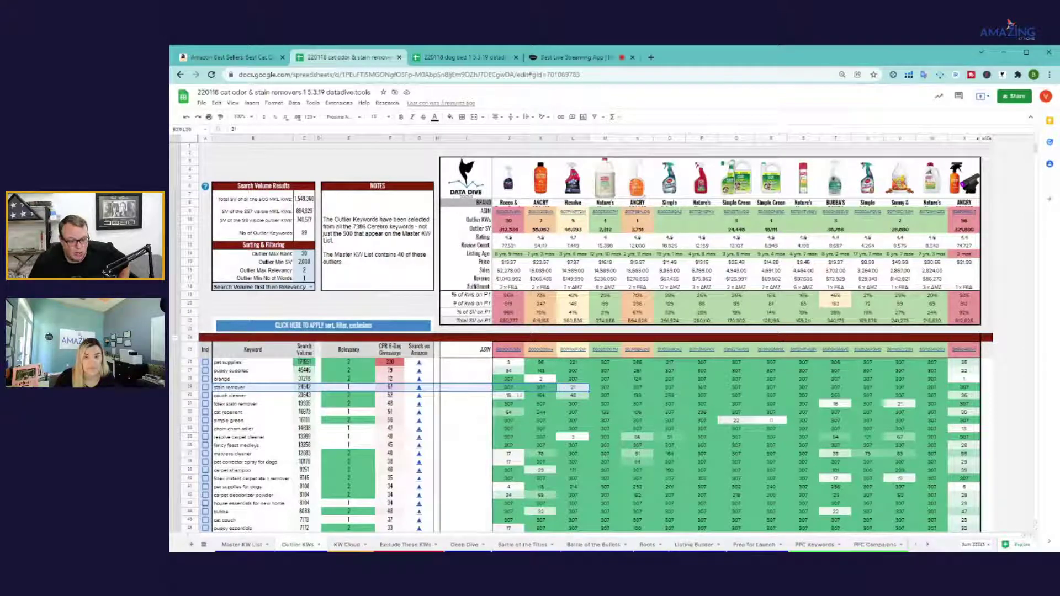
{"action": "left_click", "coordinate": [578, 389]}
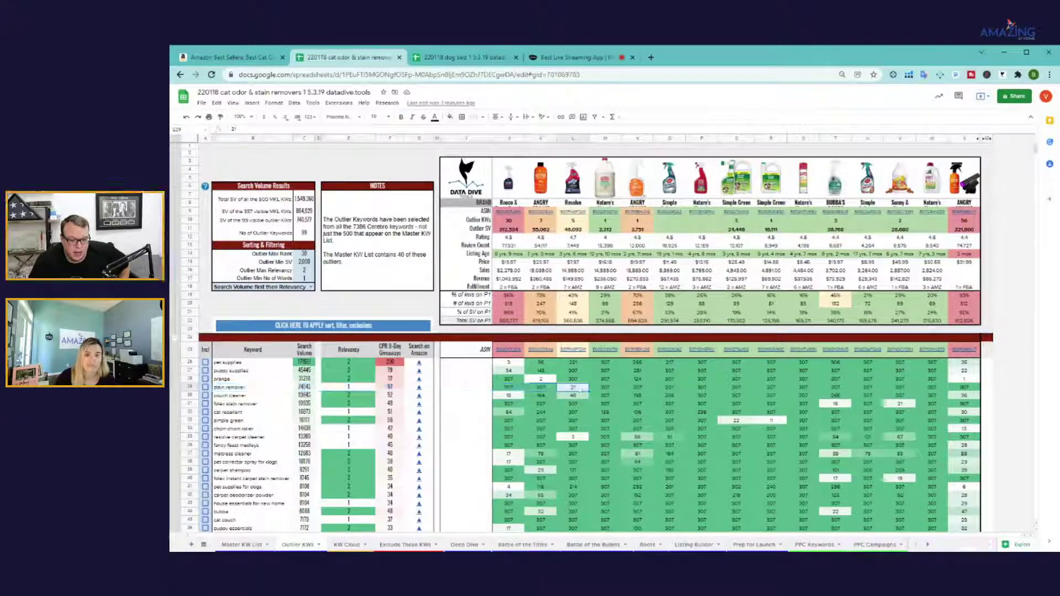
{"action": "left_click_drag", "start_coordinate": [578, 389], "coordinate": [238, 388]}
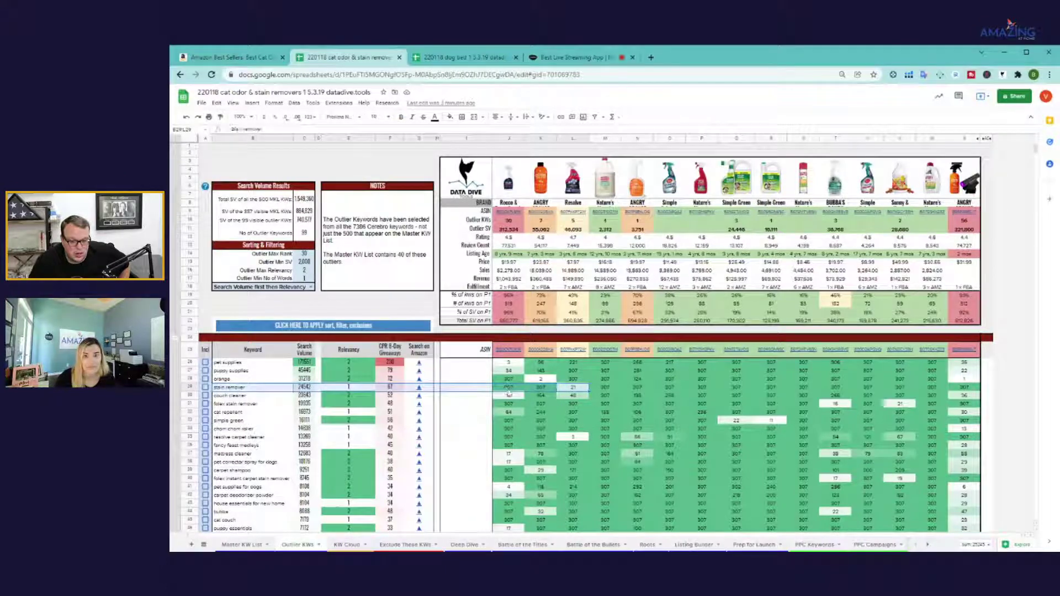
{"action": "left_click_drag", "start_coordinate": [607, 388], "coordinate": [970, 389]}
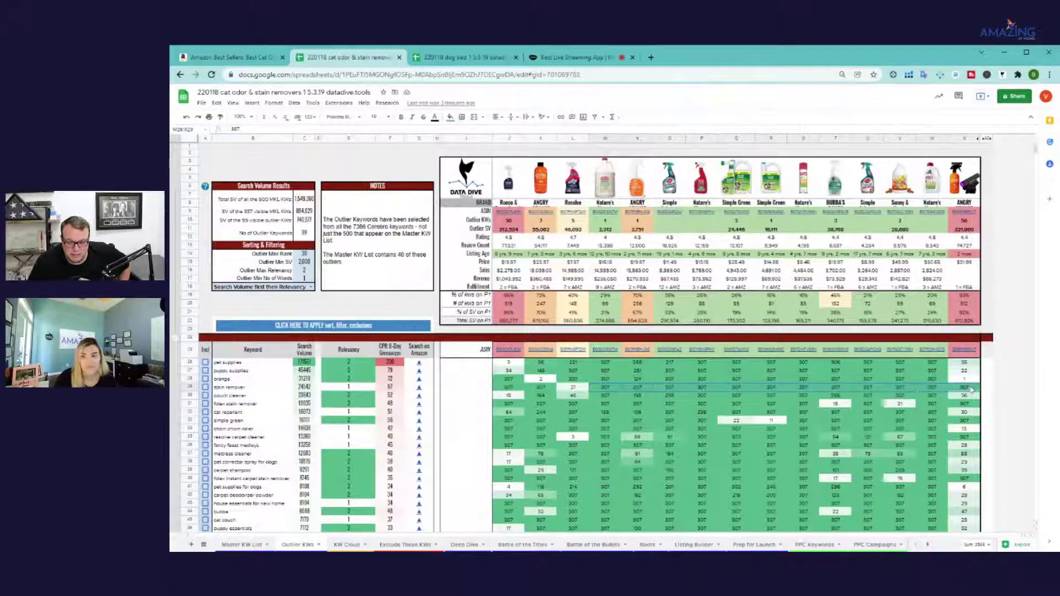
{"action": "left_click_drag", "start_coordinate": [508, 388], "coordinate": [559, 392]}
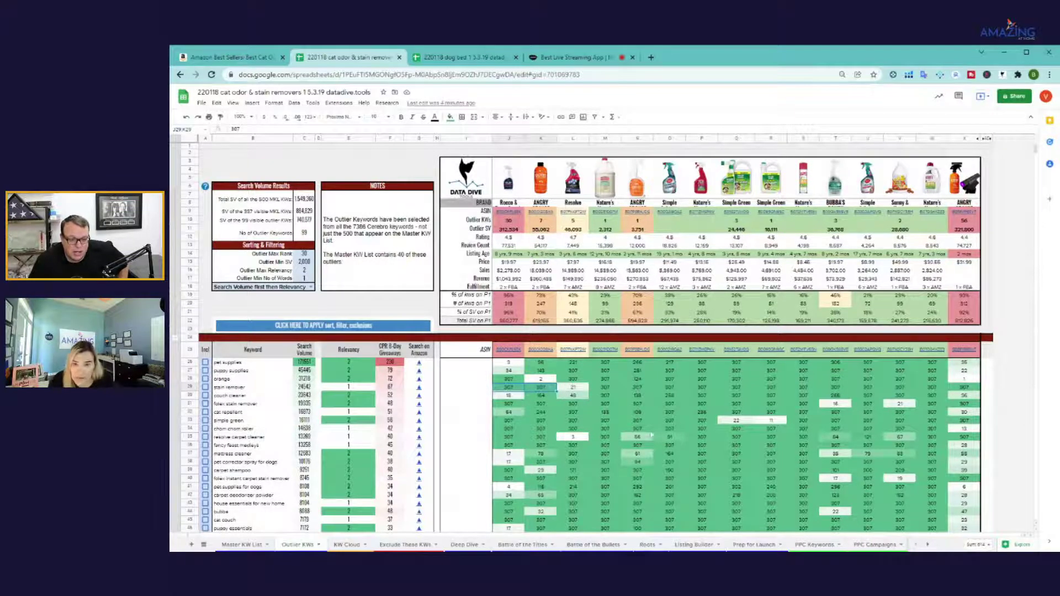
{"action": "left_click", "coordinate": [574, 388]}
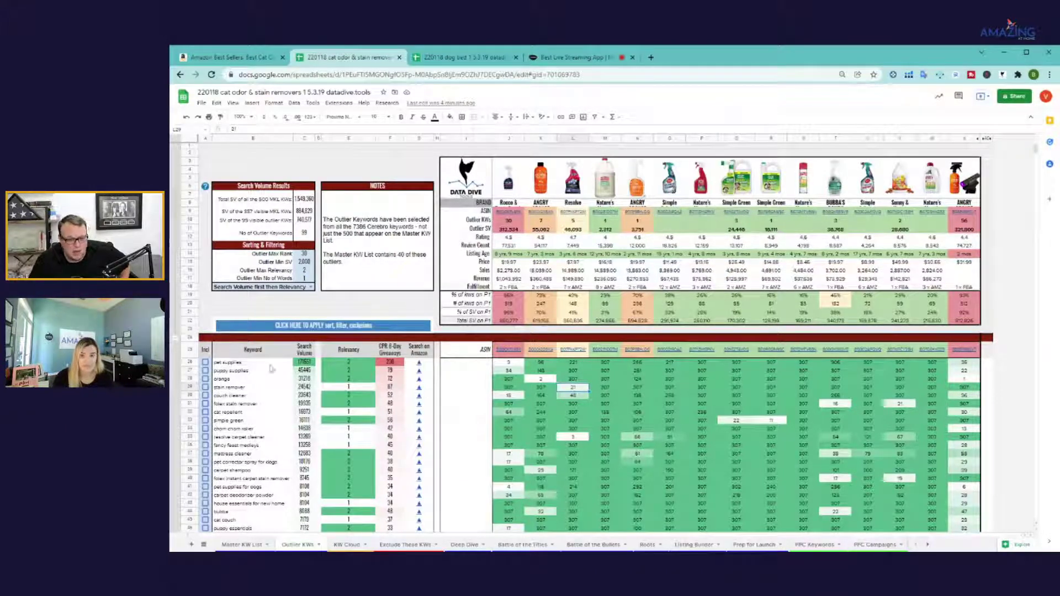
{"action": "left_click", "coordinate": [231, 388]}
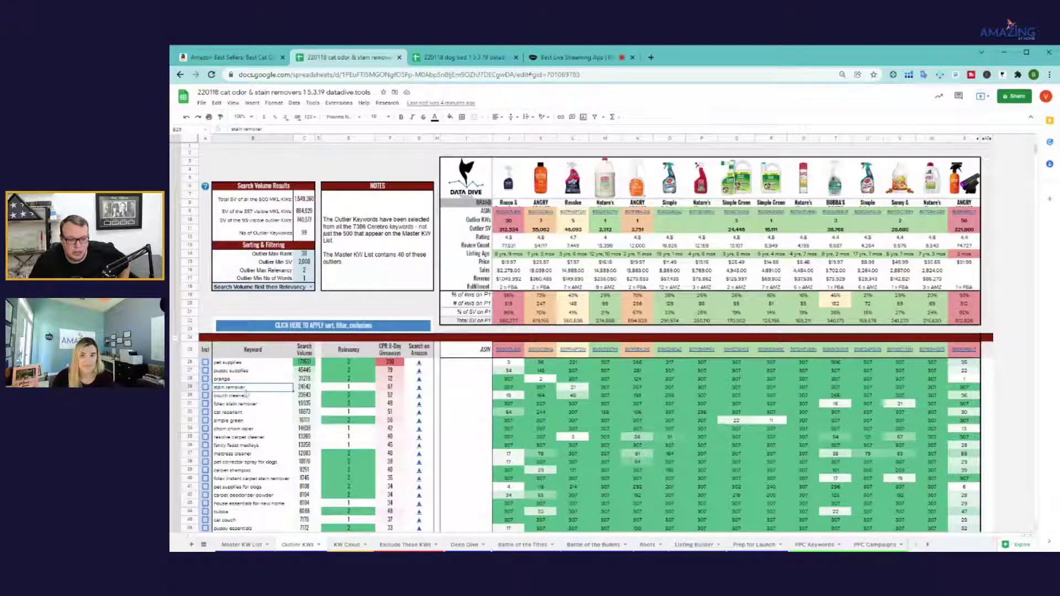
Compare the competitors' ranks for "stain remover" and "couch cleaner", and check Resolve's rank for "resolve carpet cleaner"
{"action": "left_click_drag", "start_coordinate": [508, 387], "coordinate": [970, 390]}
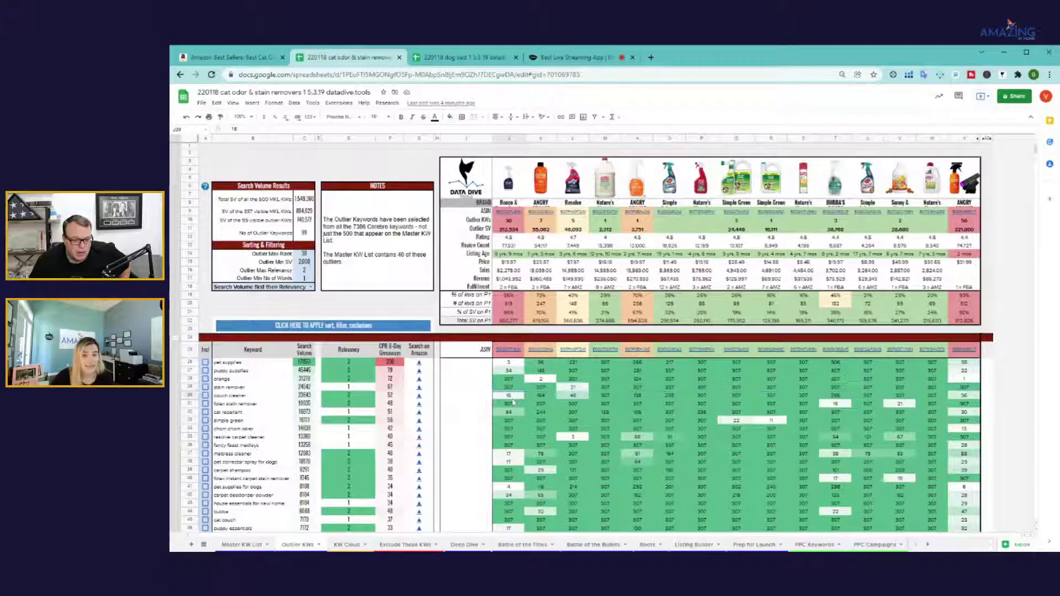
{"action": "left_click_drag", "start_coordinate": [511, 396], "coordinate": [221, 395]}
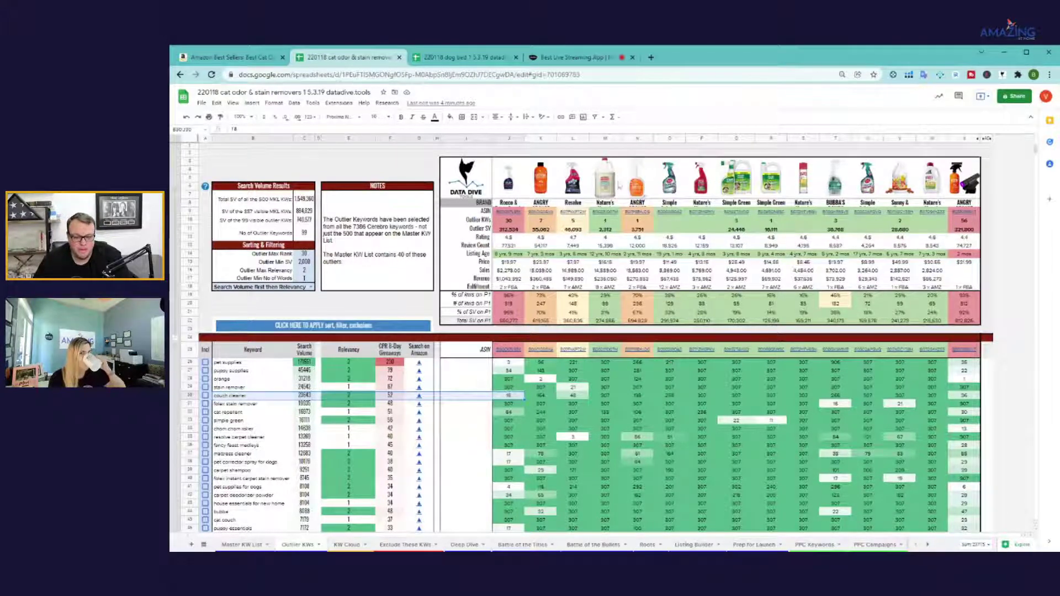
{"action": "left_click", "coordinate": [572, 437]}
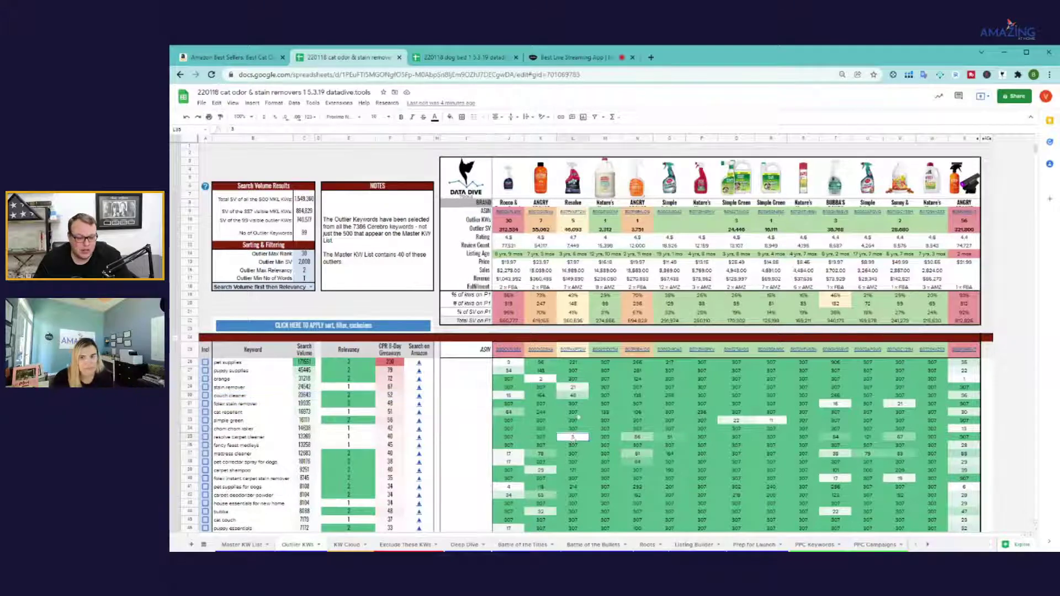
{"action": "left_click", "coordinate": [574, 387]}
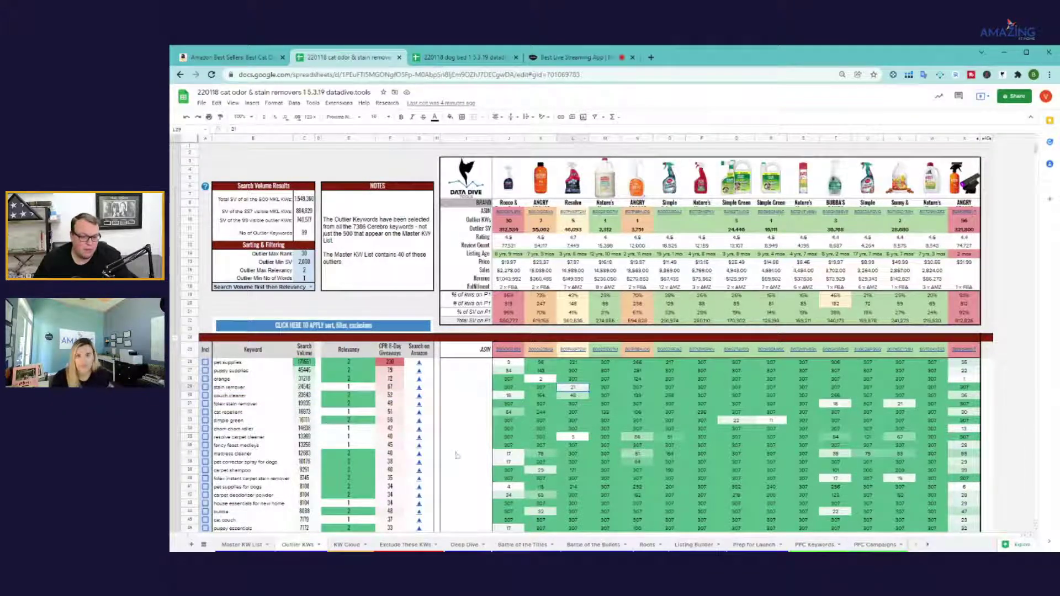
Compare Rocco & Roxie's rank for "couch cleaner" with Resolve's rank for "stain remover", and review the top of the outlier keyword list
{"action": "left_click", "coordinate": [513, 396]}
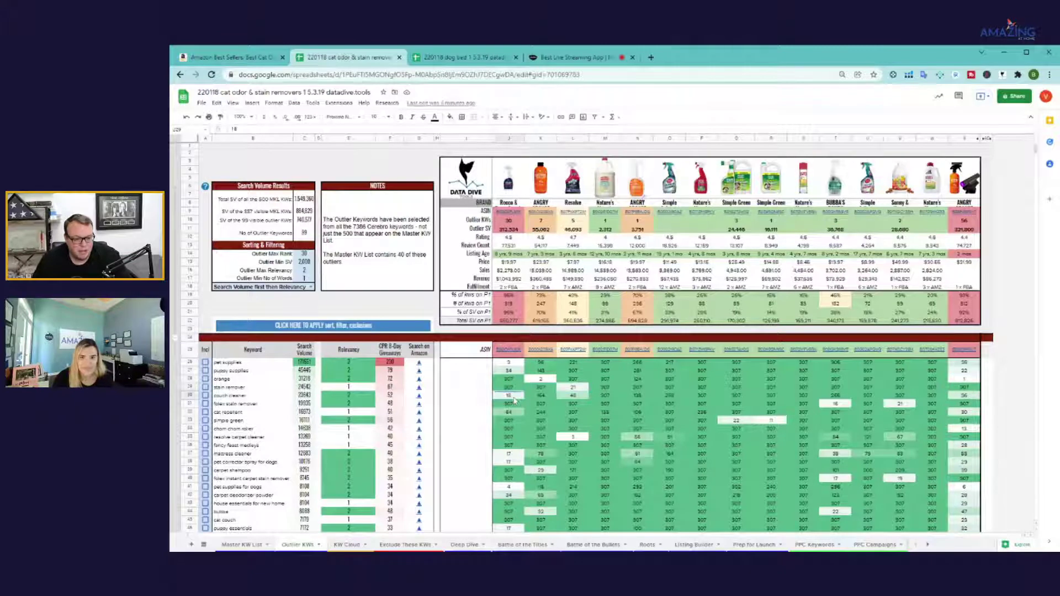
{"action": "left_click_drag", "start_coordinate": [514, 399], "coordinate": [245, 398]}
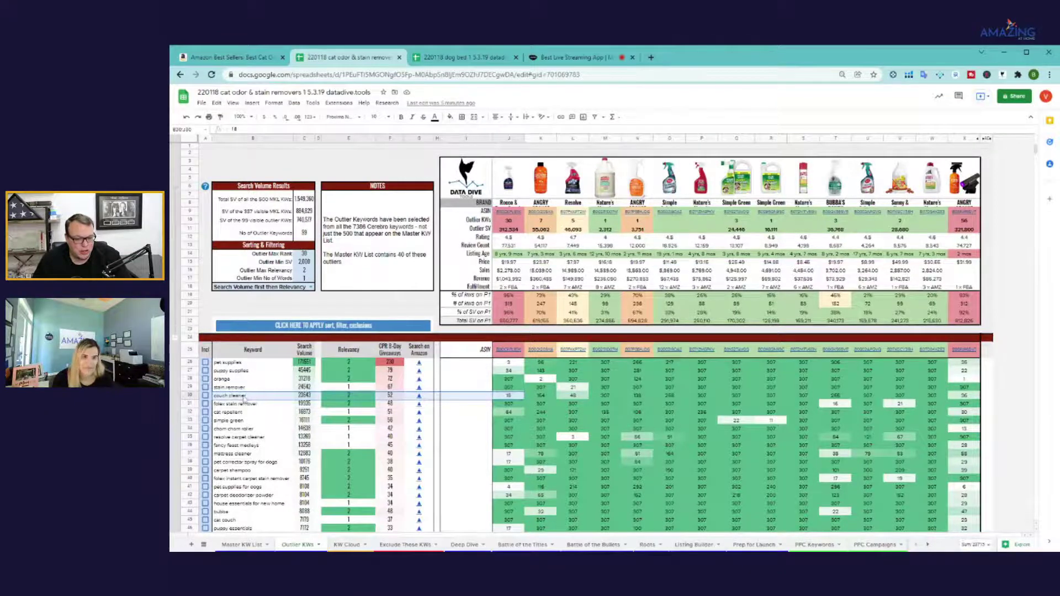
{"action": "left_click", "coordinate": [578, 389]}
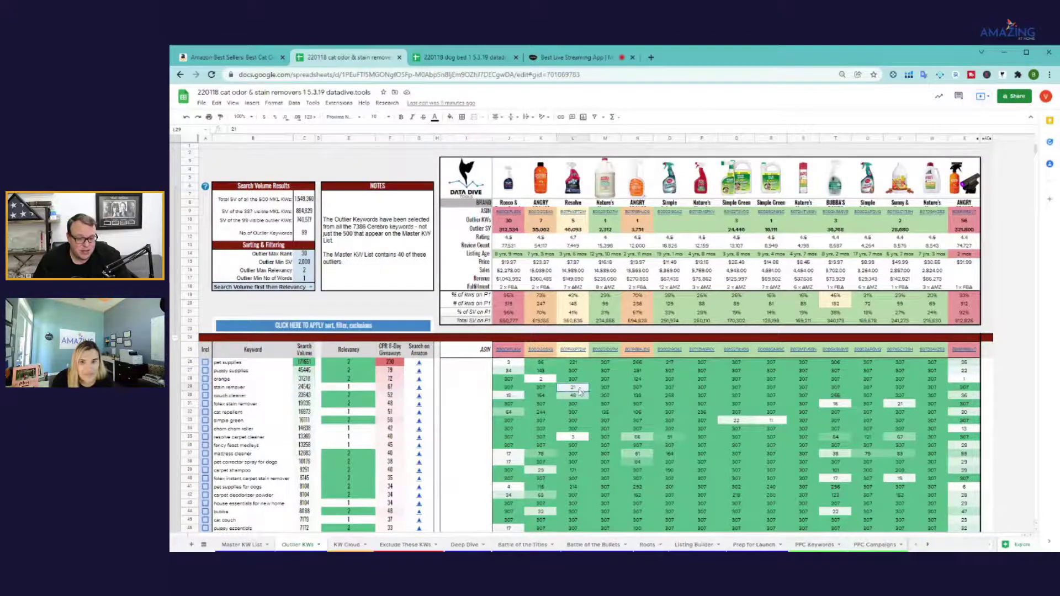
{"action": "left_click_drag", "start_coordinate": [508, 395], "coordinate": [299, 389]}
{"action": "left_click_drag", "start_coordinate": [579, 389], "coordinate": [249, 388]}
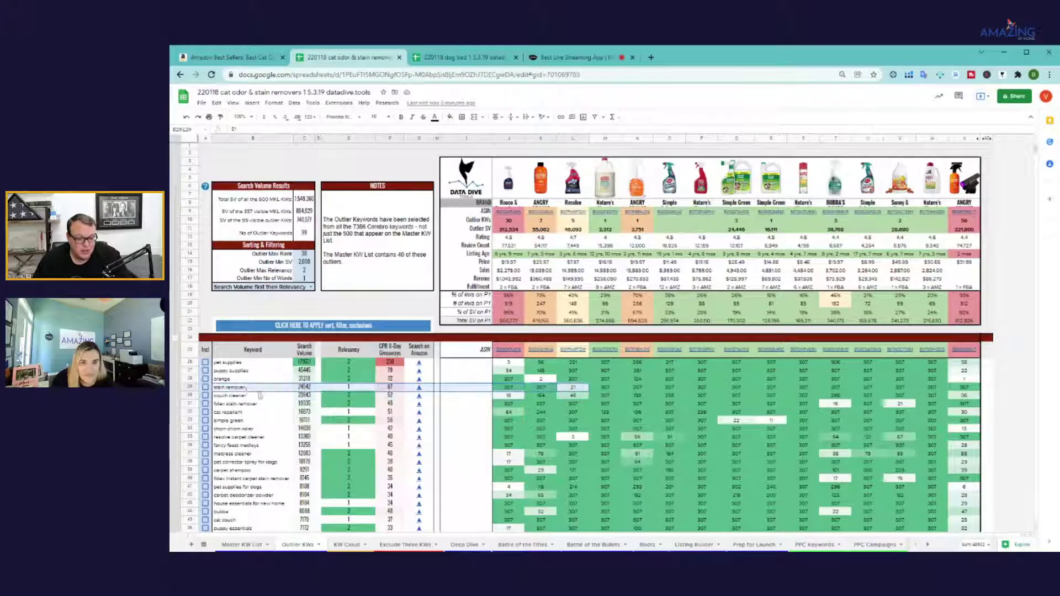
{"action": "left_click_drag", "start_coordinate": [508, 395], "coordinate": [249, 395]}
{"action": "left_click_drag", "start_coordinate": [578, 388], "coordinate": [238, 389]}
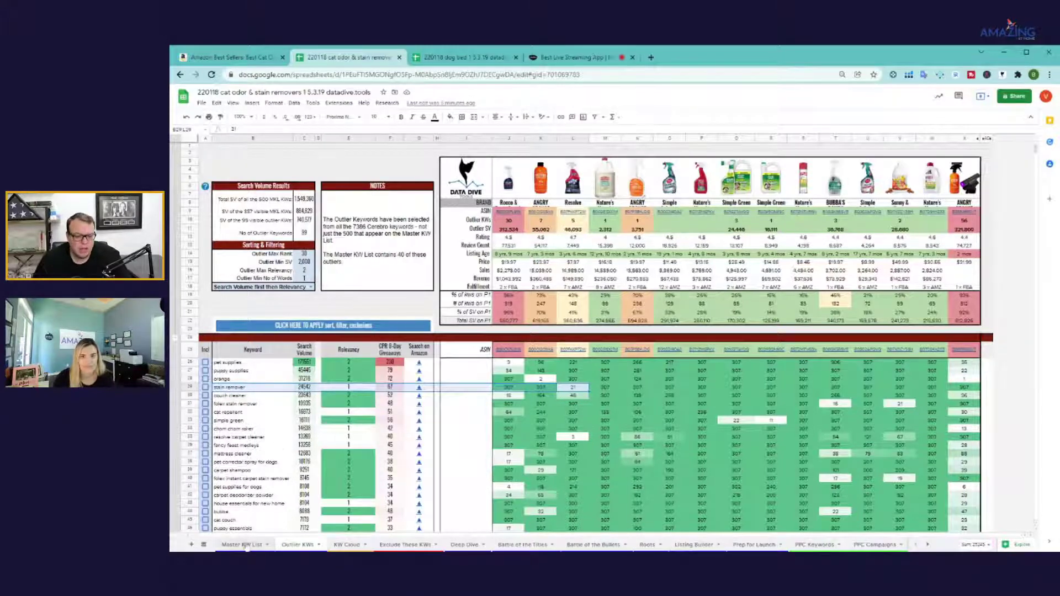
{"action": "left_click_drag", "start_coordinate": [253, 363], "coordinate": [269, 489]}
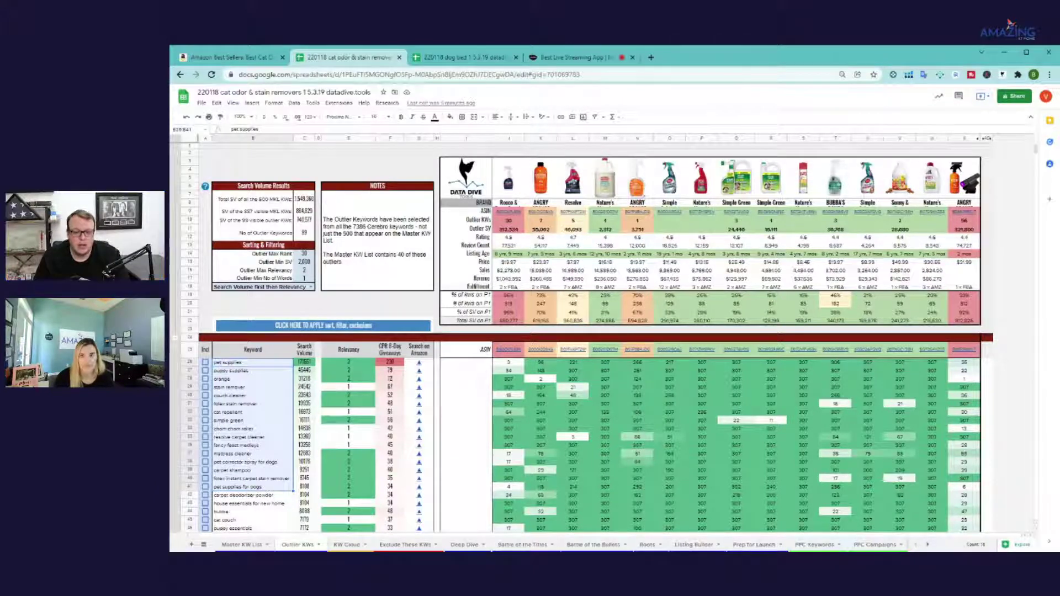
{"action": "left_click", "coordinate": [659, 423]}
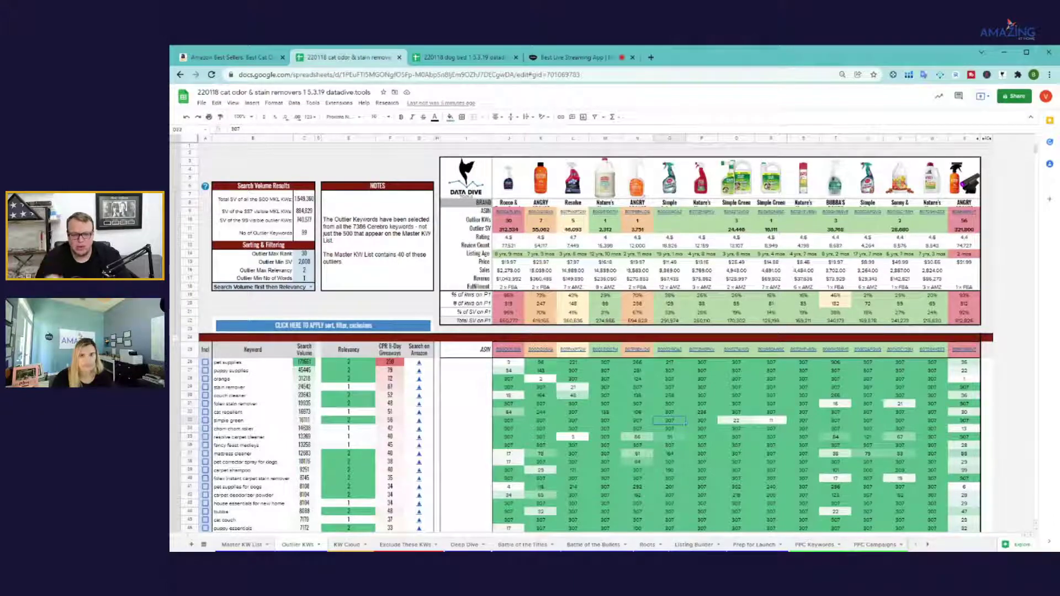
Open the Master KW List sheet and examine Rocco & Roxie's ranks for the most relevant keywords alongside other competitors' ranks
{"action": "left_click", "coordinate": [468, 544]}
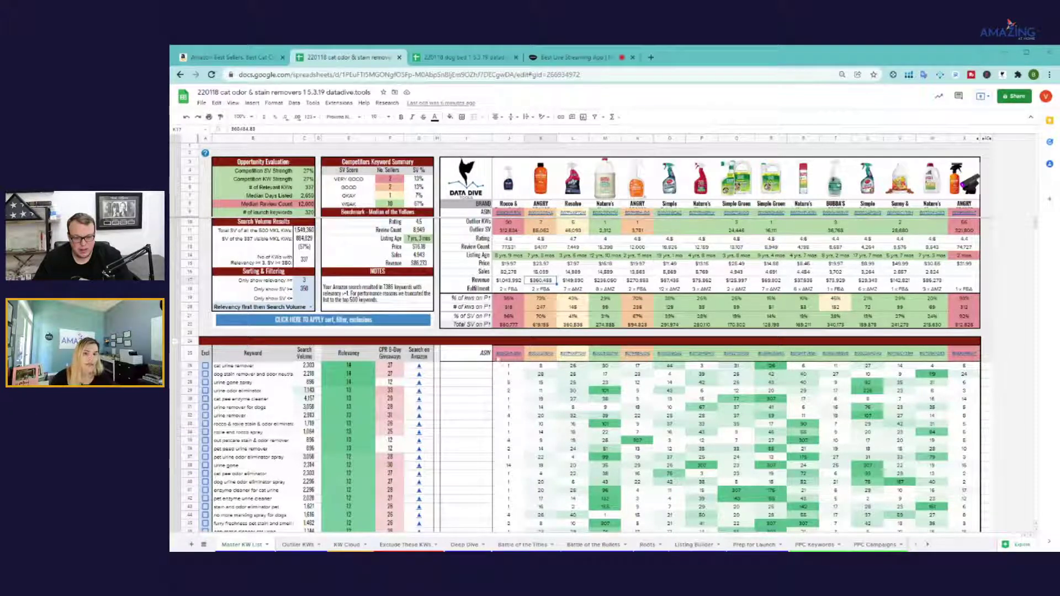
{"action": "left_click", "coordinate": [540, 407]}
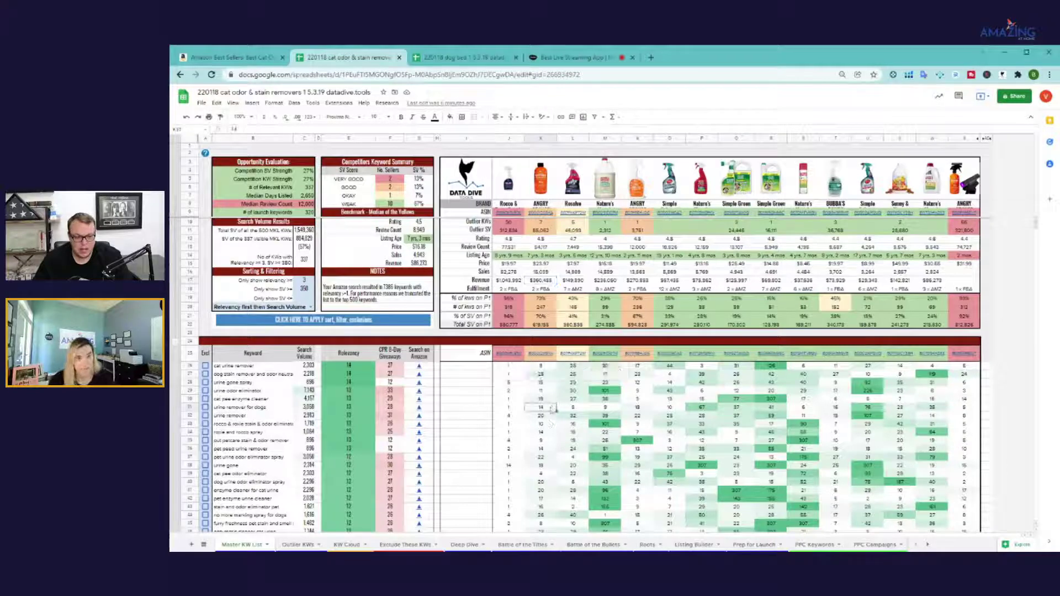
{"action": "left_click_drag", "start_coordinate": [508, 374], "coordinate": [509, 366]}
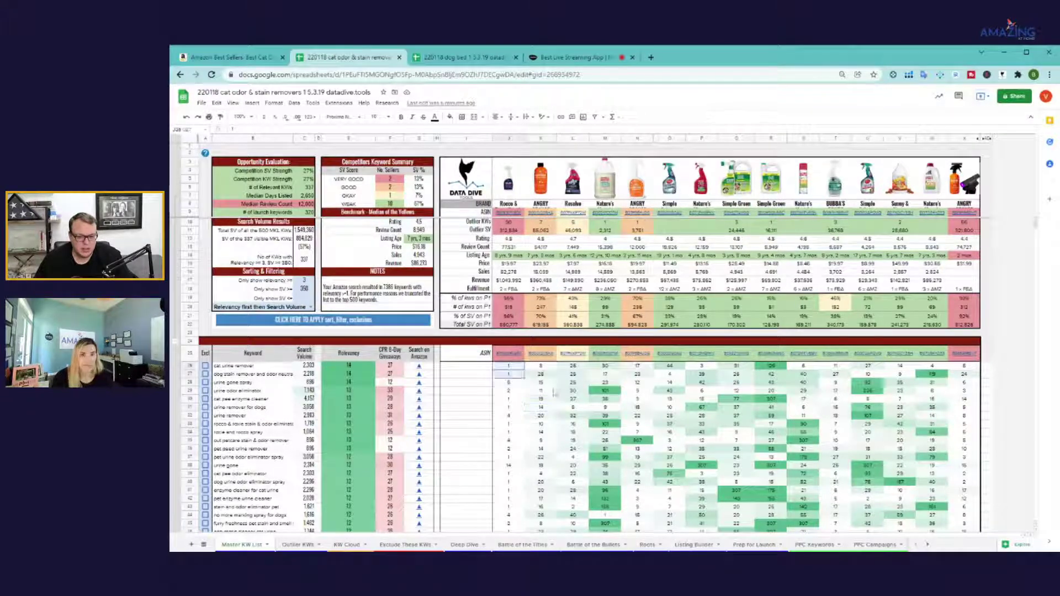
{"action": "left_click", "coordinate": [704, 448]}
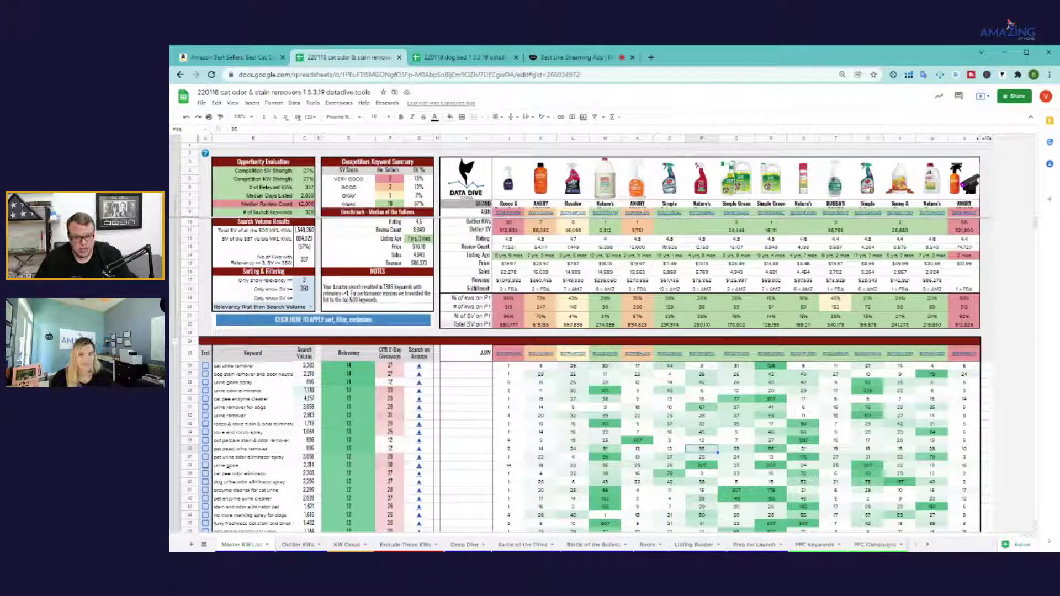
Open the Roots sheet and search it for "angry", stepping through the matches to the entry in the Root column
{"action": "left_click", "coordinate": [648, 545]}
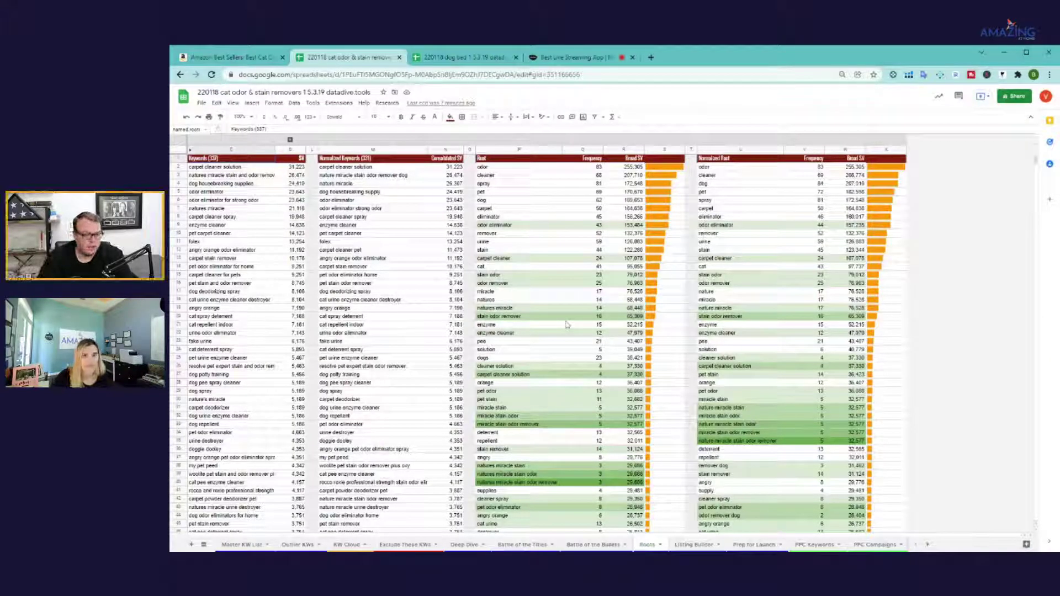
{"action": "left_click", "coordinate": [583, 275]}
{"action": "key", "text": "ctrl+f"}
{"action": "type", "text": "angry"}
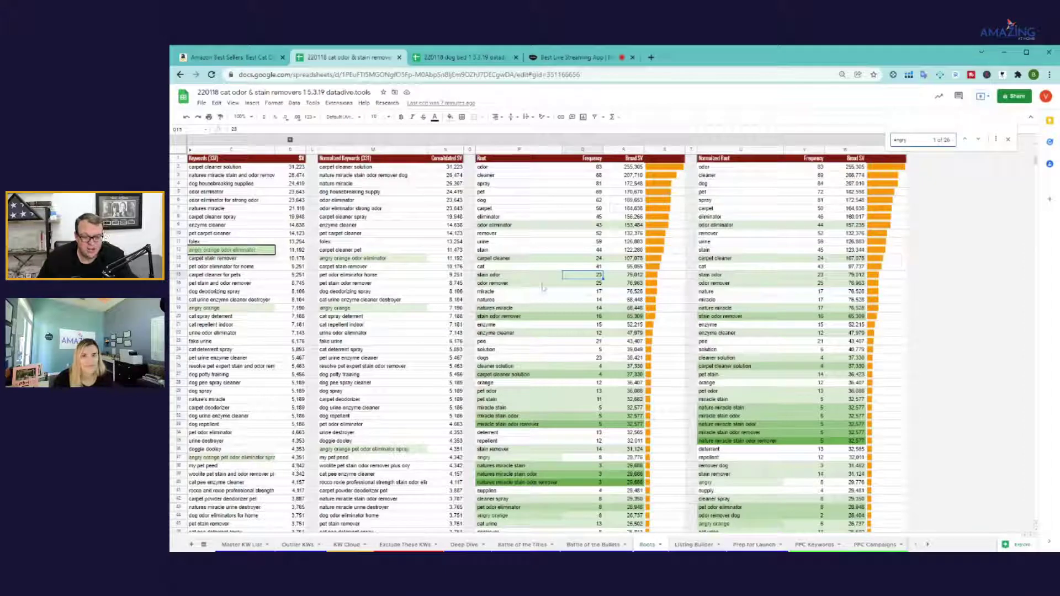
{"action": "key", "text": "ctrl+f"}
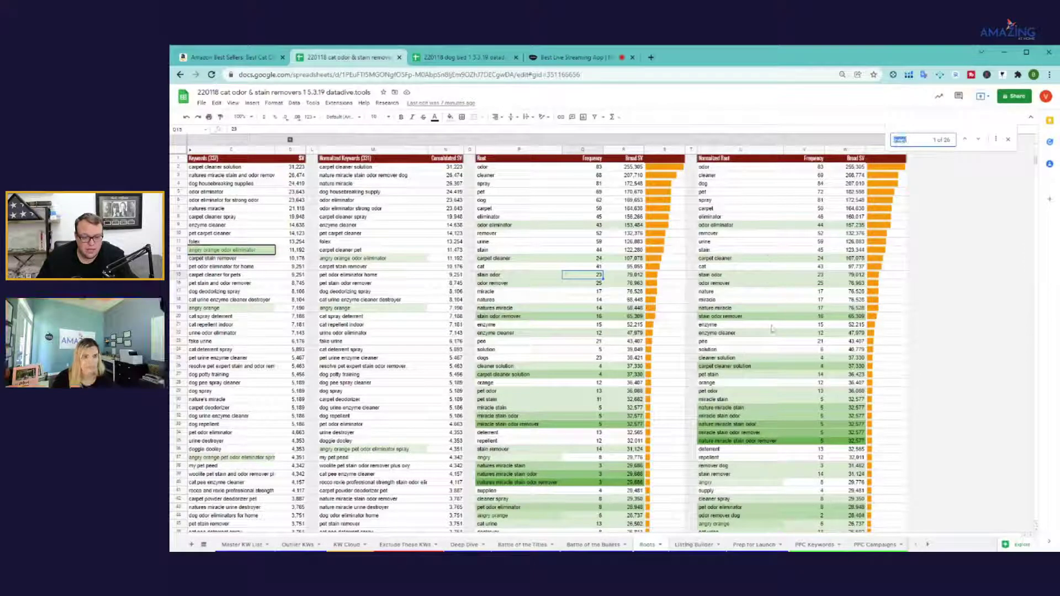
{"action": "type", "text": "angry"}
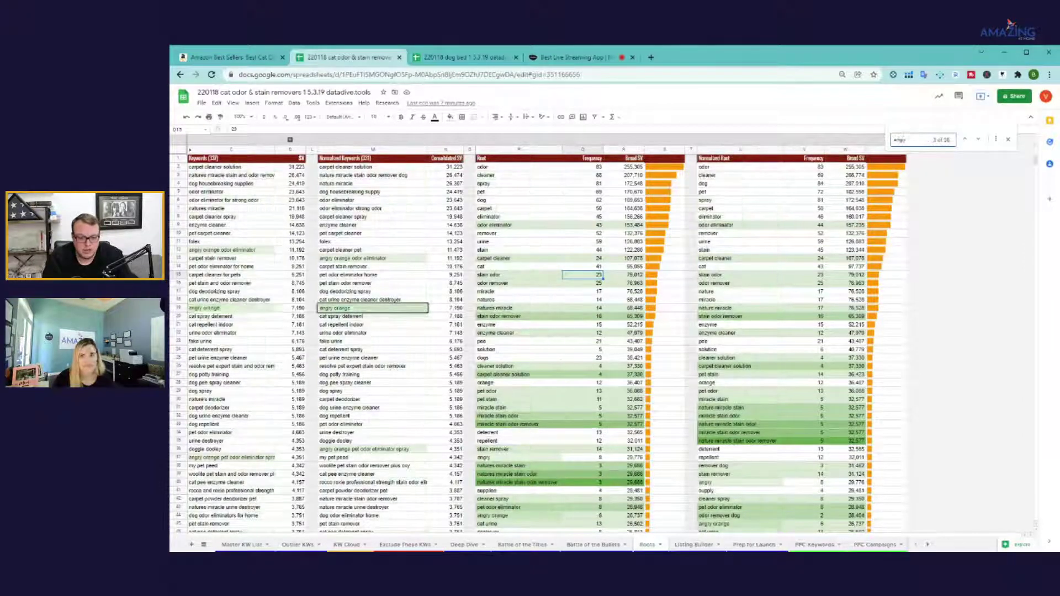
{"action": "key", "text": "Return"}
{"action": "key", "text": "Return"}
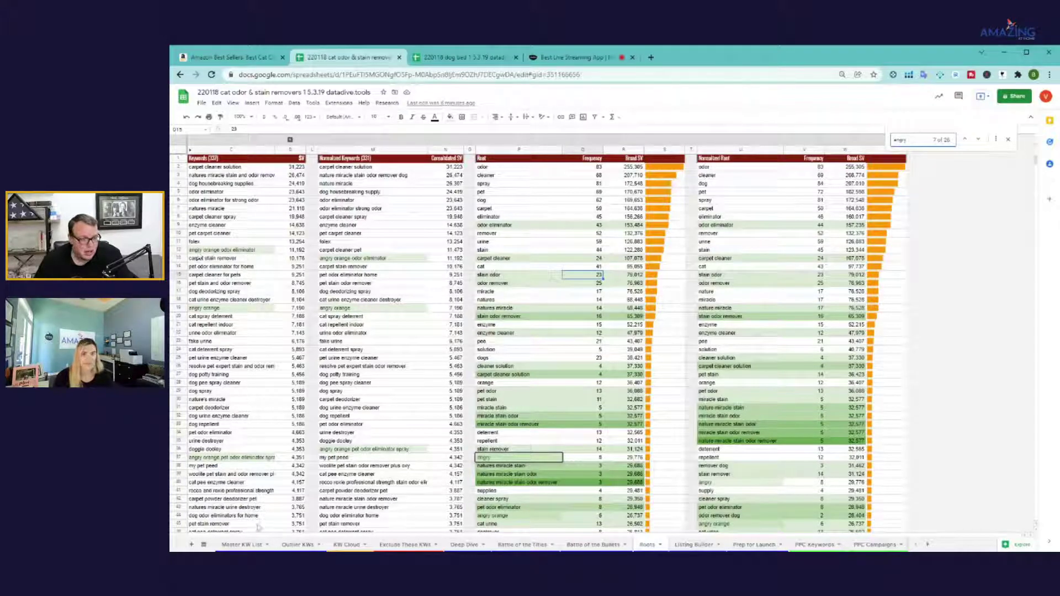
Highlight the three ANGRY ORANGE product columns together on the Master KW List sheet to examine their keyword ranks
{"action": "left_click", "coordinate": [238, 545]}
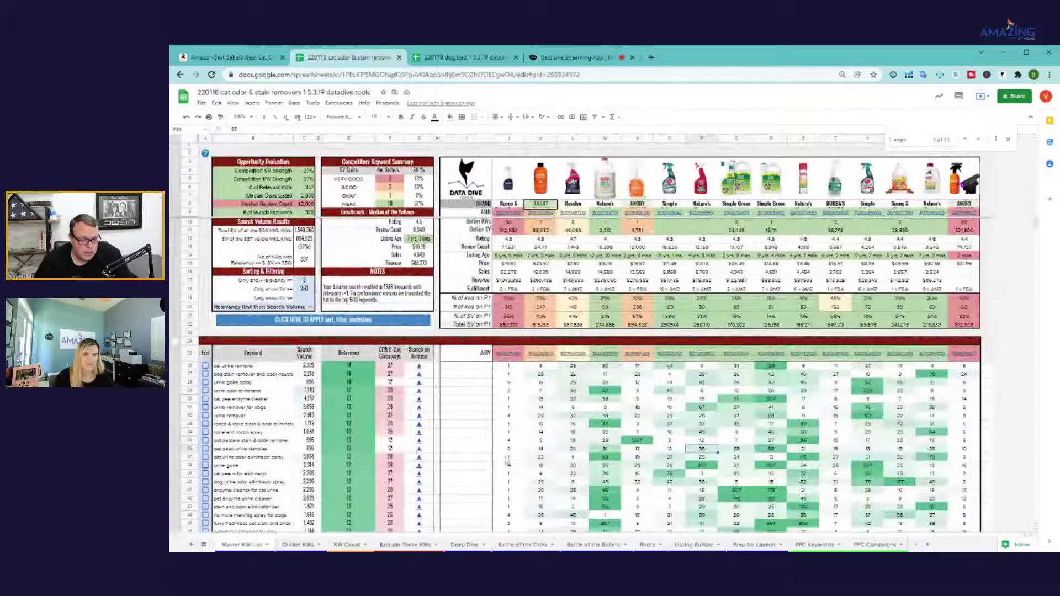
{"action": "left_click", "coordinate": [540, 138]}
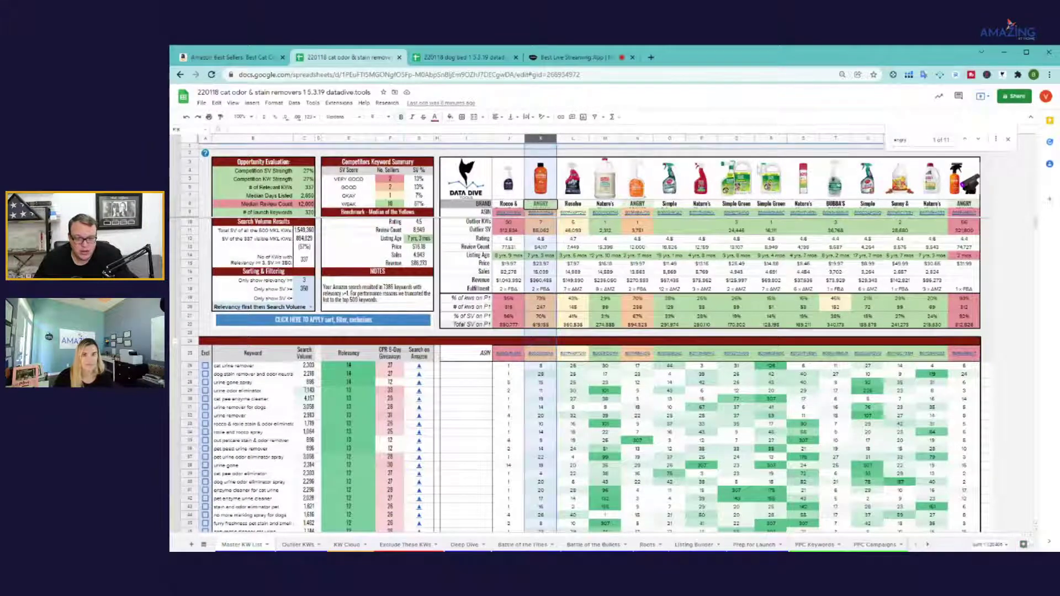
{"action": "left_click", "coordinate": [637, 138], "text": "ctrl"}
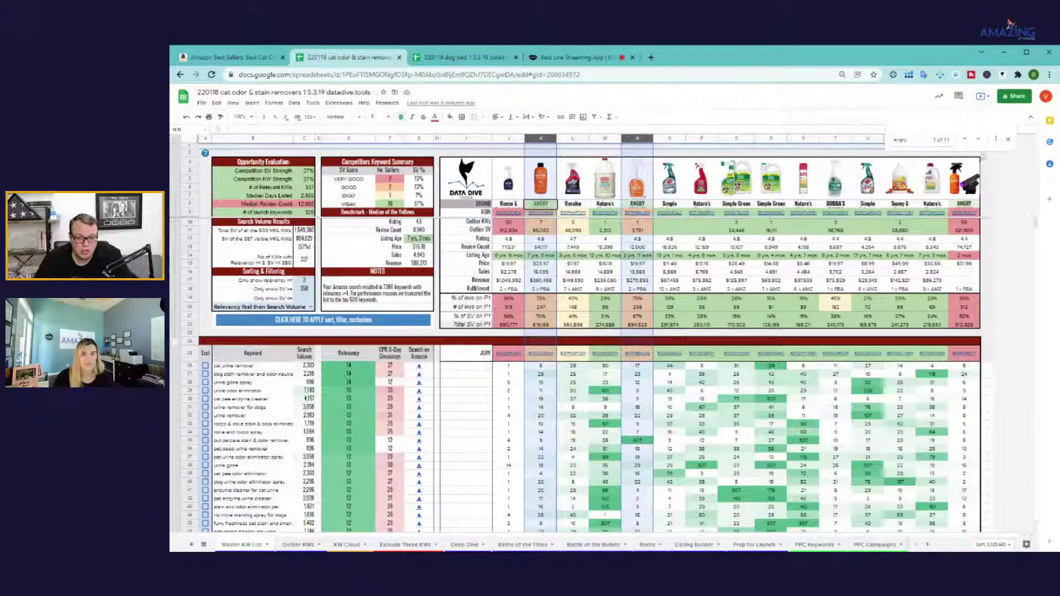
{"action": "left_click", "coordinate": [1007, 140]}
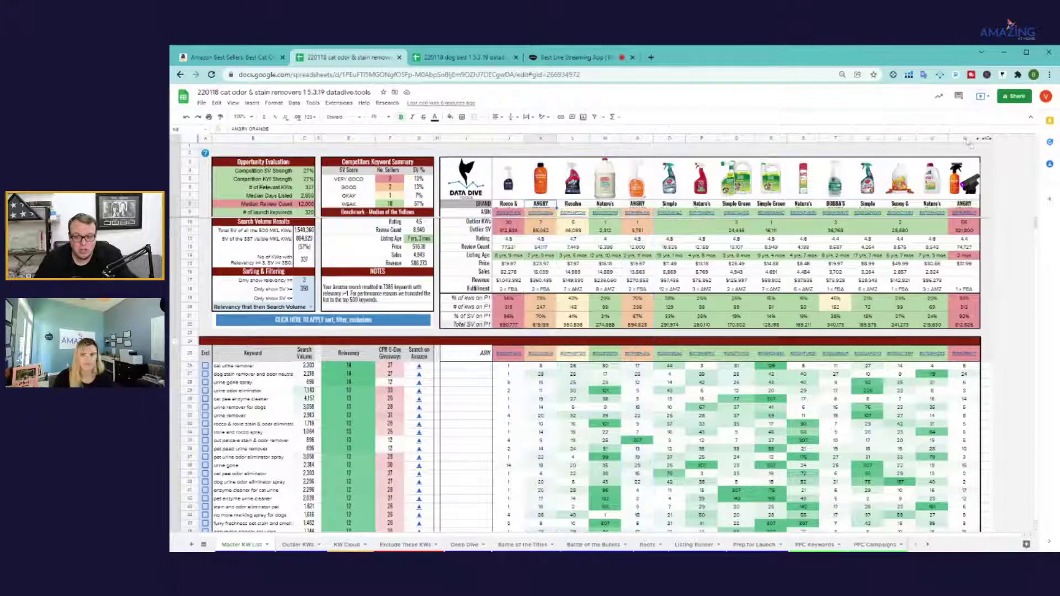
{"action": "left_click", "coordinate": [963, 138]}
{"action": "left_click", "coordinate": [636, 138], "text": "ctrl"}
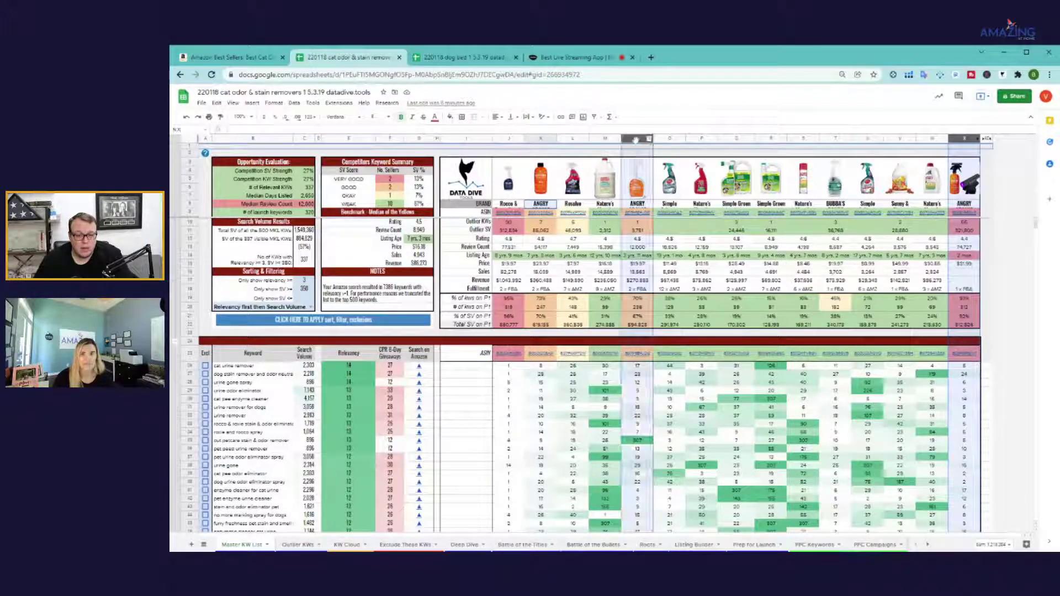
{"action": "left_click", "coordinate": [540, 138], "text": "ctrl"}
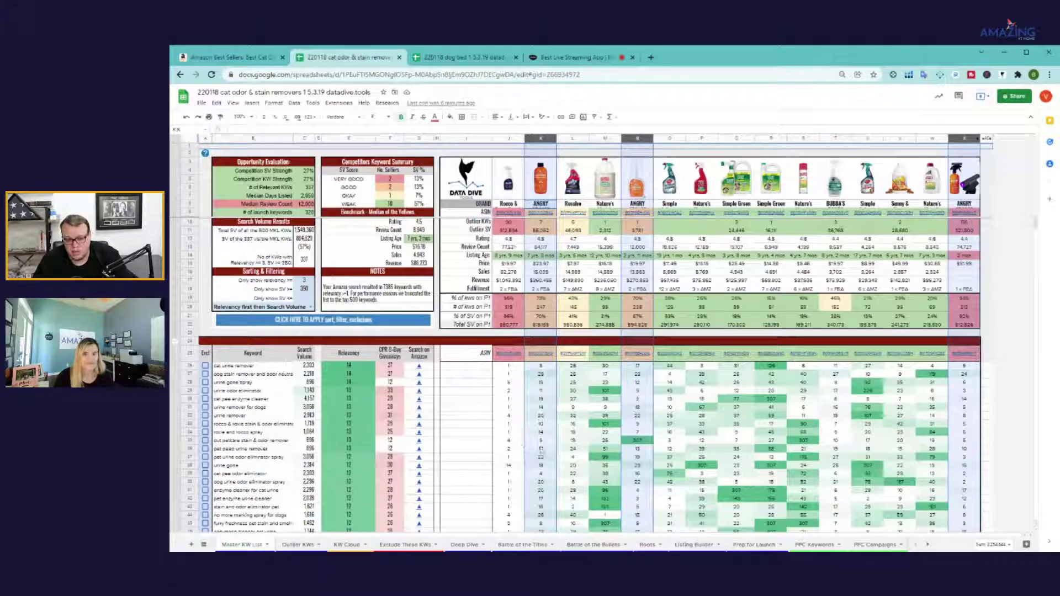
{"action": "left_click", "coordinate": [540, 432]}
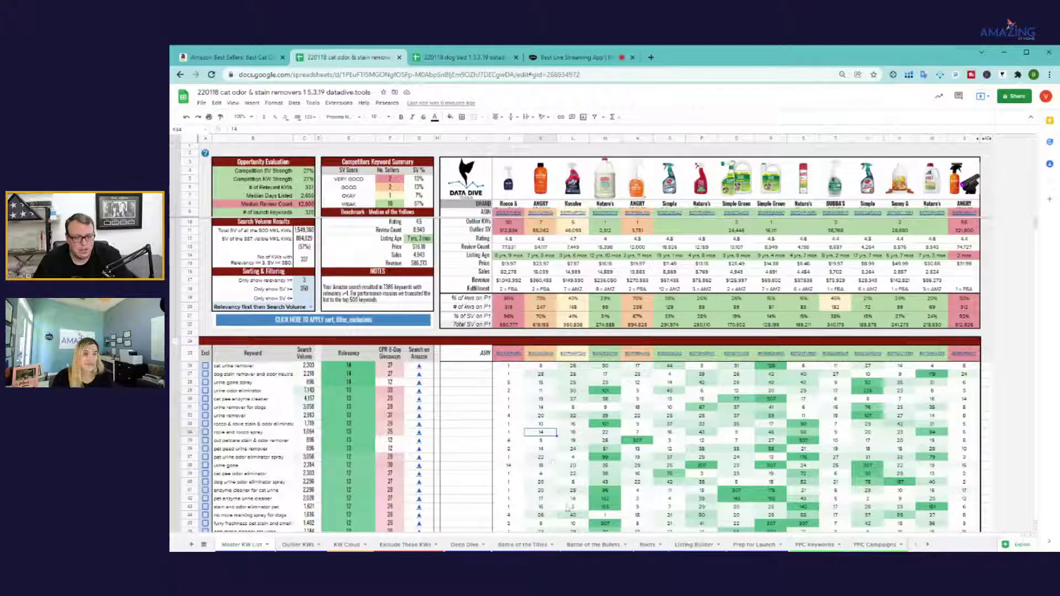
Open the Exclude These KWs sheet and enter "angry" as the first phrase to exclude
{"action": "left_click", "coordinate": [453, 546]}
{"action": "left_click", "coordinate": [395, 545]}
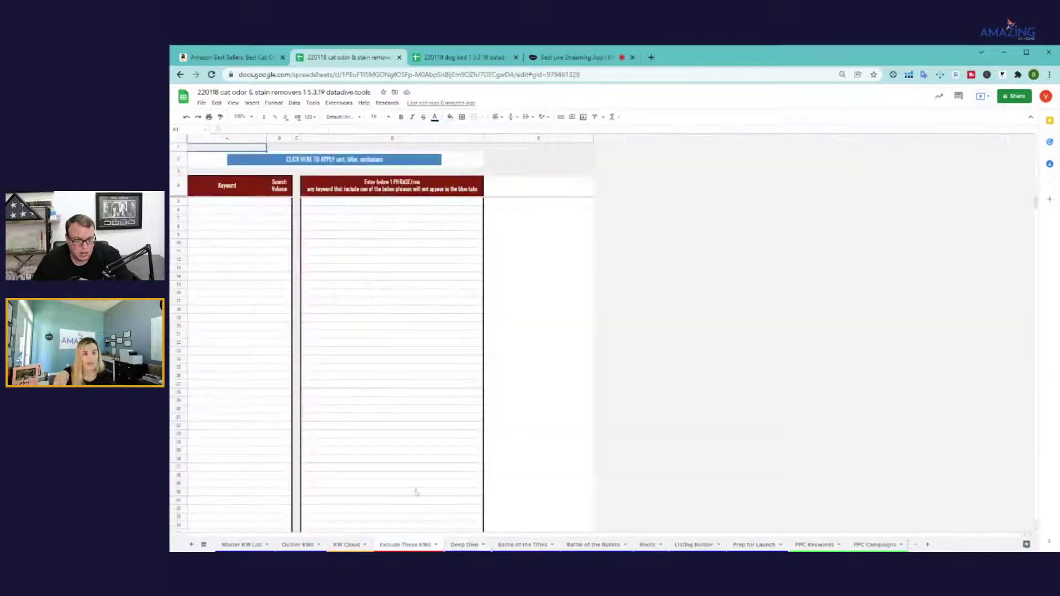
{"action": "left_click", "coordinate": [335, 208]}
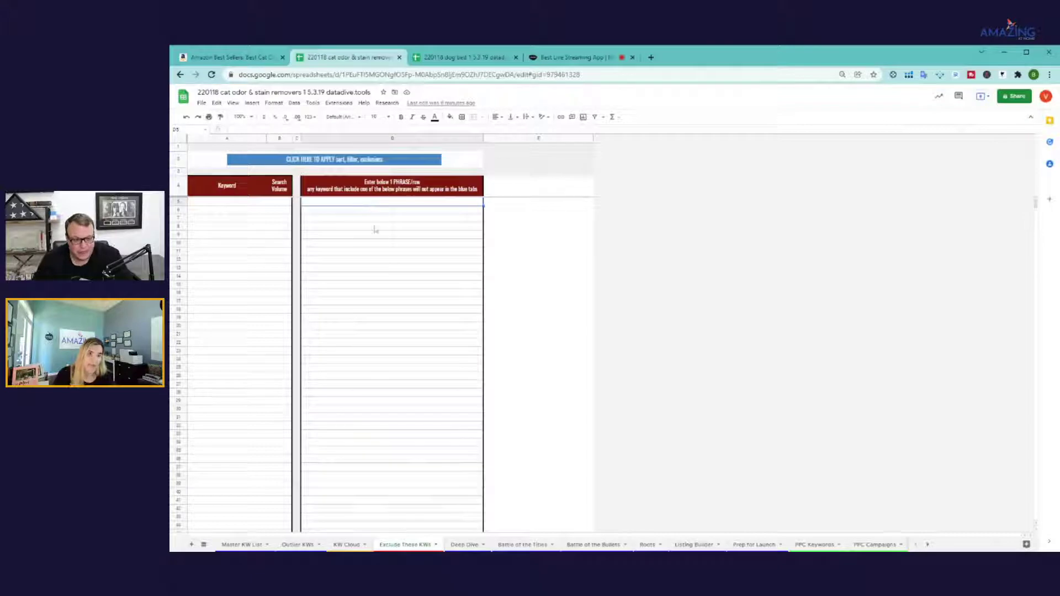
{"action": "type", "text": "angry"}
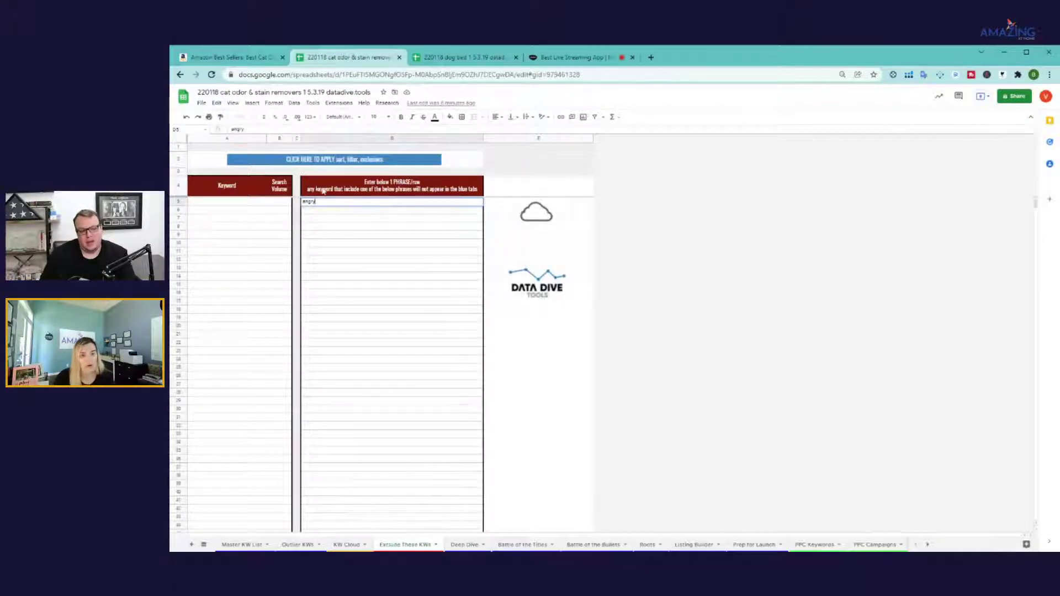
{"action": "key", "text": "Return"}
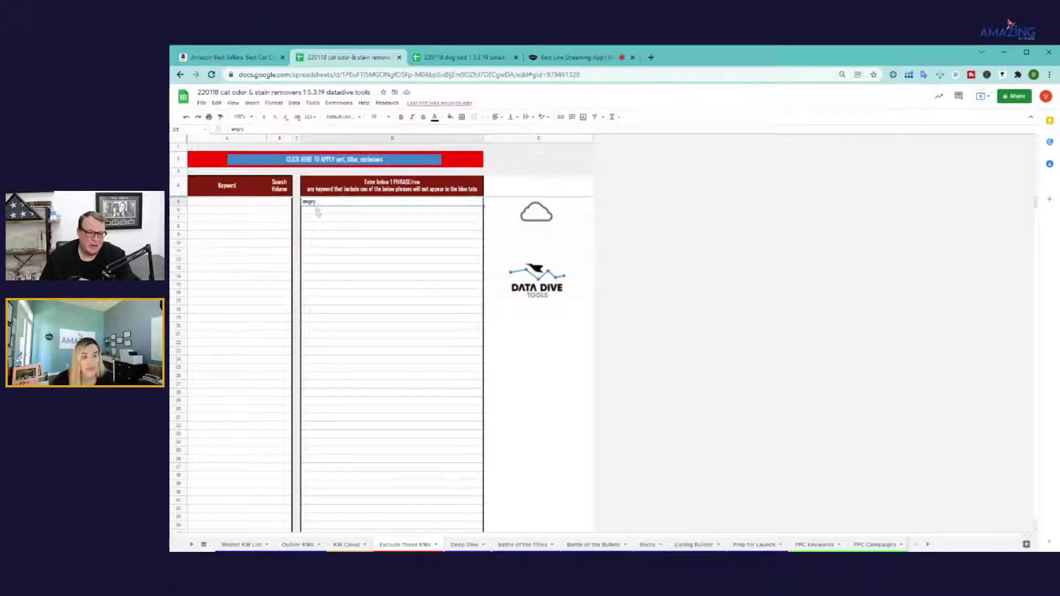
Add "gel" and "powder" to the list of excluded phrases beneath "angry"
{"action": "left_click", "coordinate": [316, 213]}
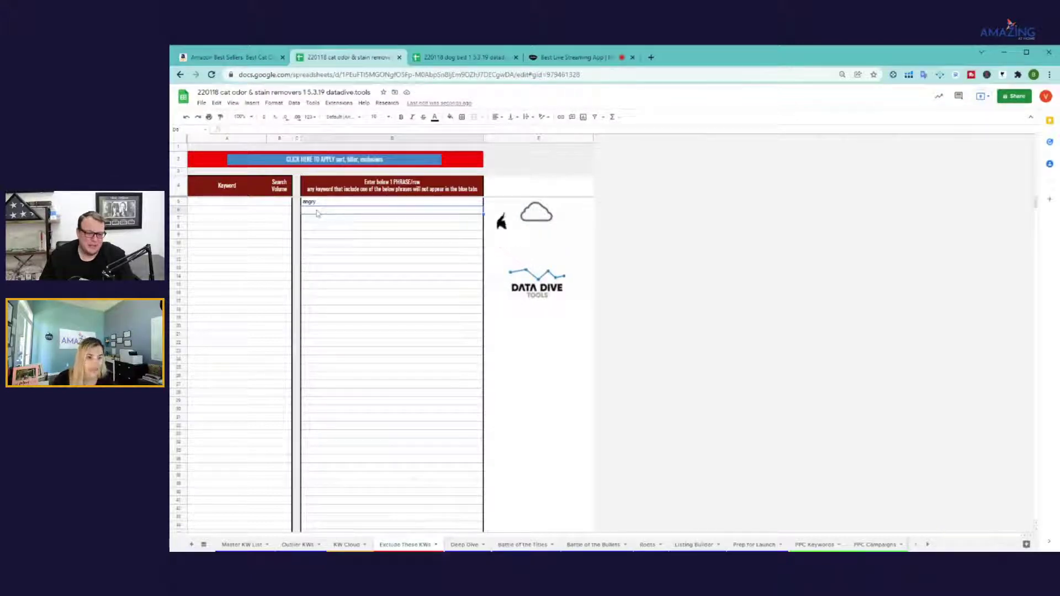
{"action": "type", "text": "gel"}
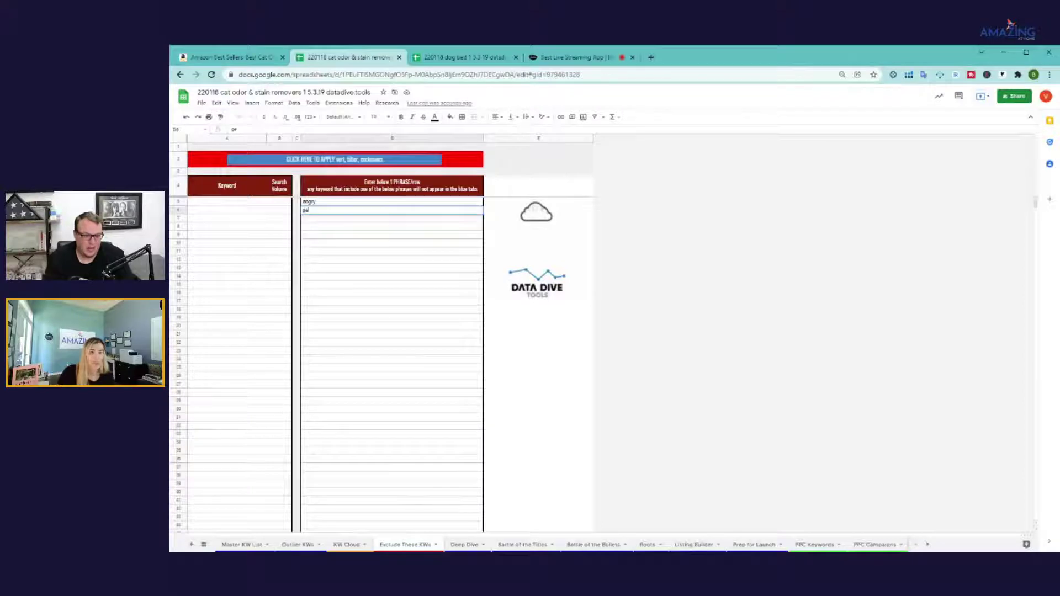
{"action": "key", "text": "Return"}
{"action": "type", "text": "d"}
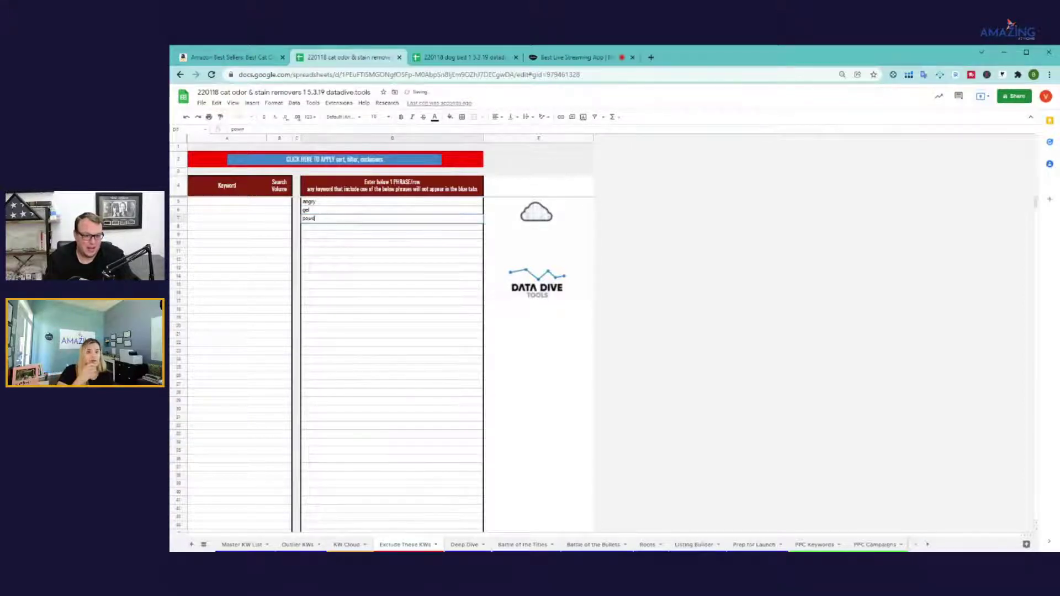
{"action": "type", "text": "er"}
{"action": "key", "text": "Return"}
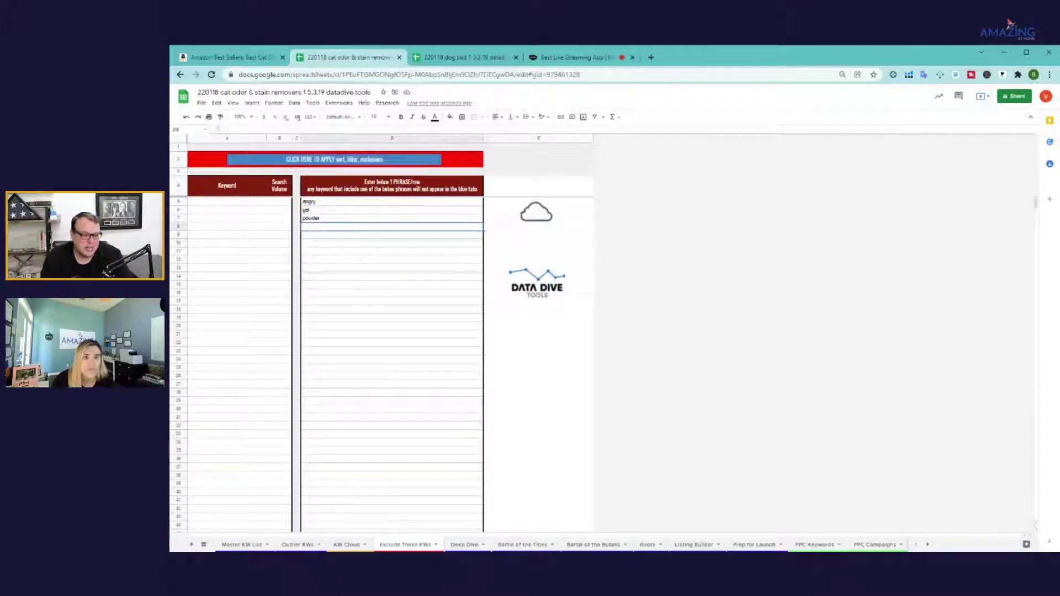
Apply the exclusions for "angry", "gel" and "powder", and open the Master KW List sheet
{"action": "left_click_drag", "start_coordinate": [309, 202], "coordinate": [321, 221]}
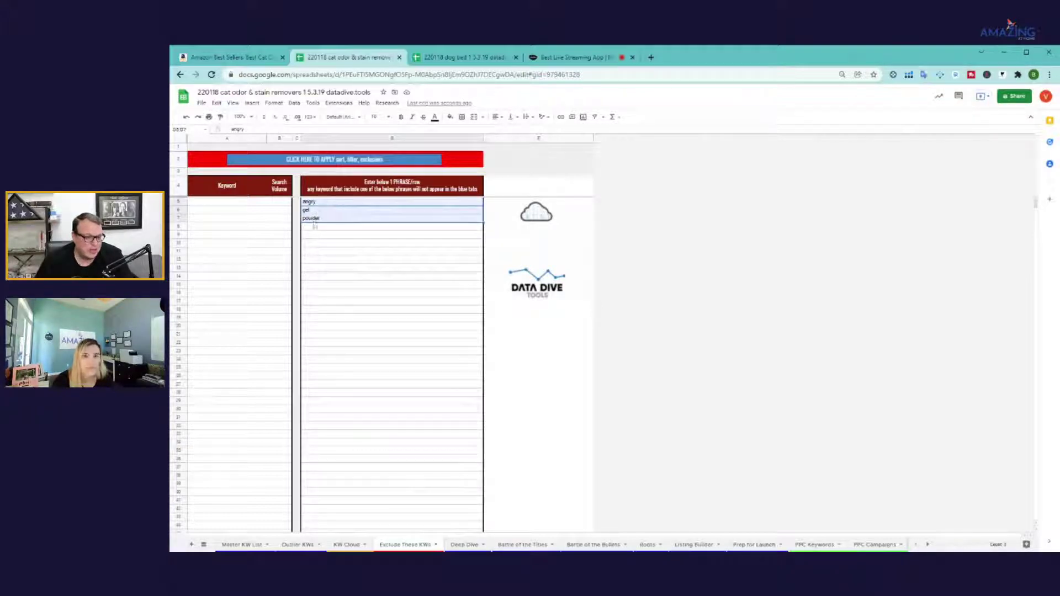
{"action": "left_click", "coordinate": [329, 162]}
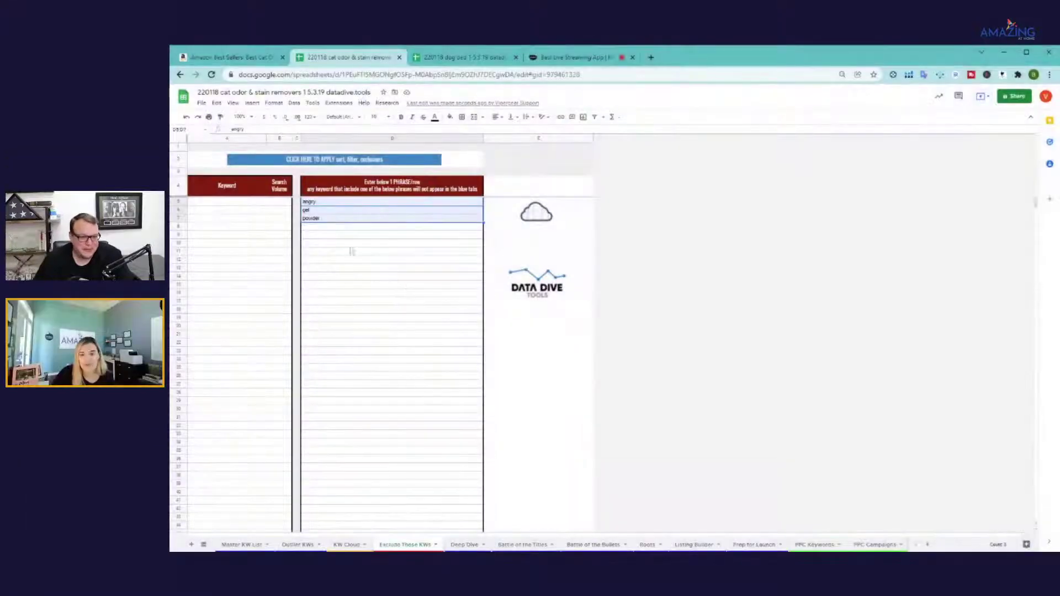
{"action": "left_click", "coordinate": [536, 279]}
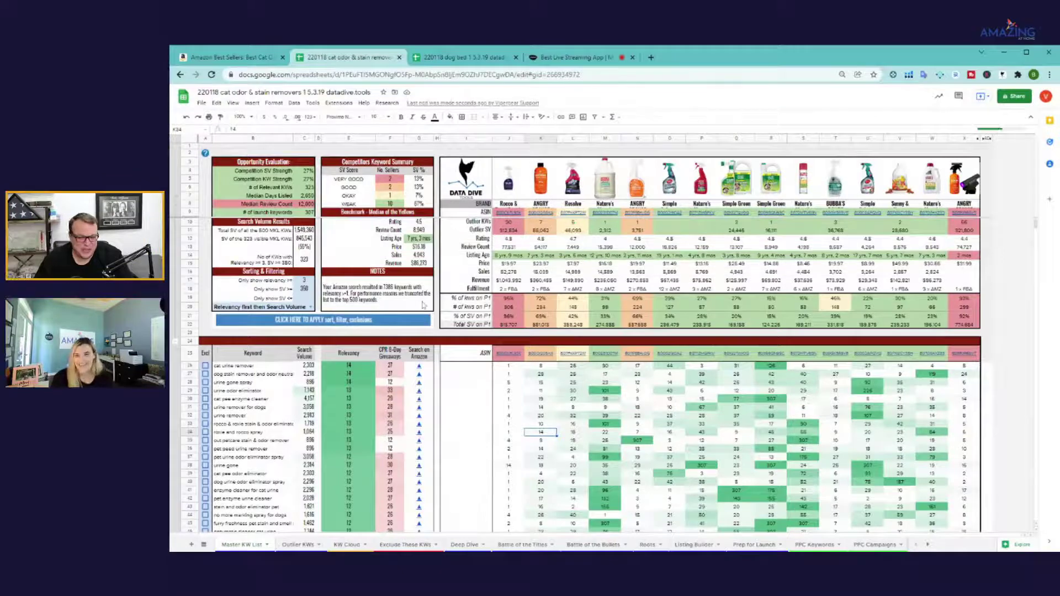
Examine the visible keyword count, the relevancy and search volume filters, and the total search volume on the Master KW List
{"action": "left_click", "coordinate": [305, 264]}
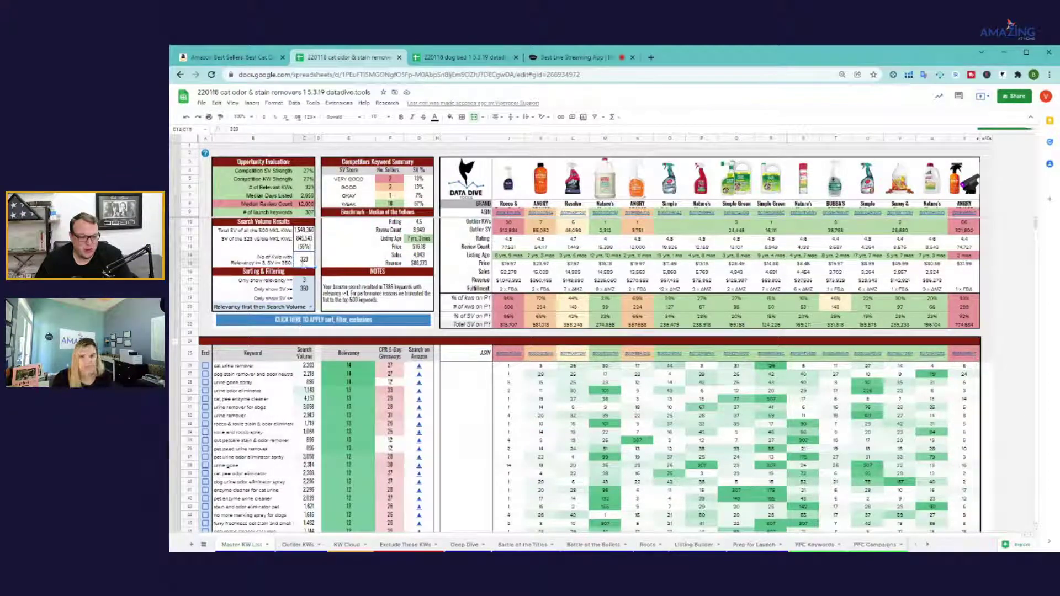
{"action": "left_click_drag", "start_coordinate": [303, 280], "coordinate": [303, 288]}
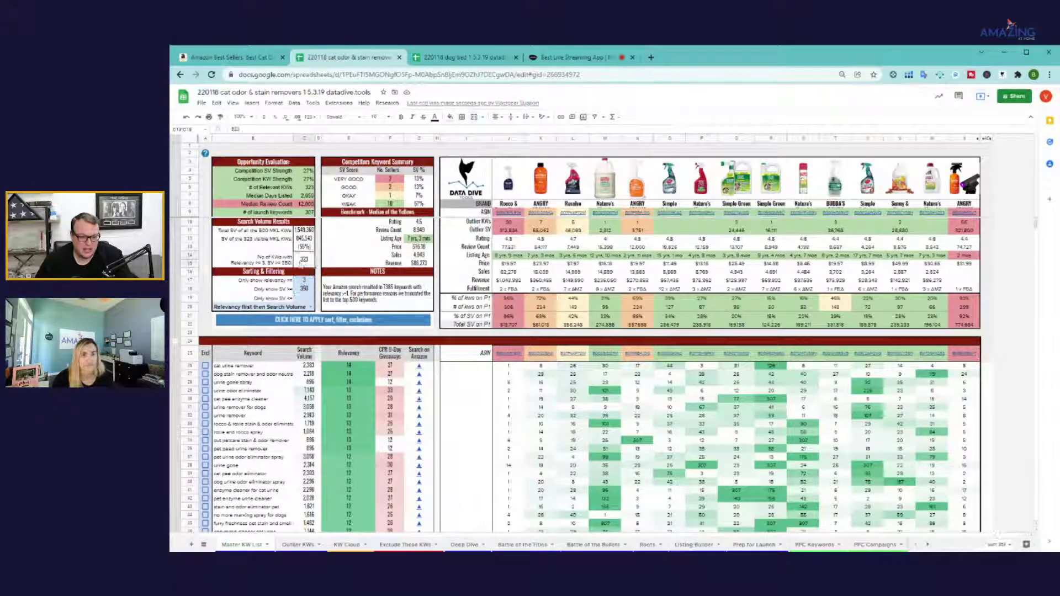
{"action": "left_click", "coordinate": [304, 238]}
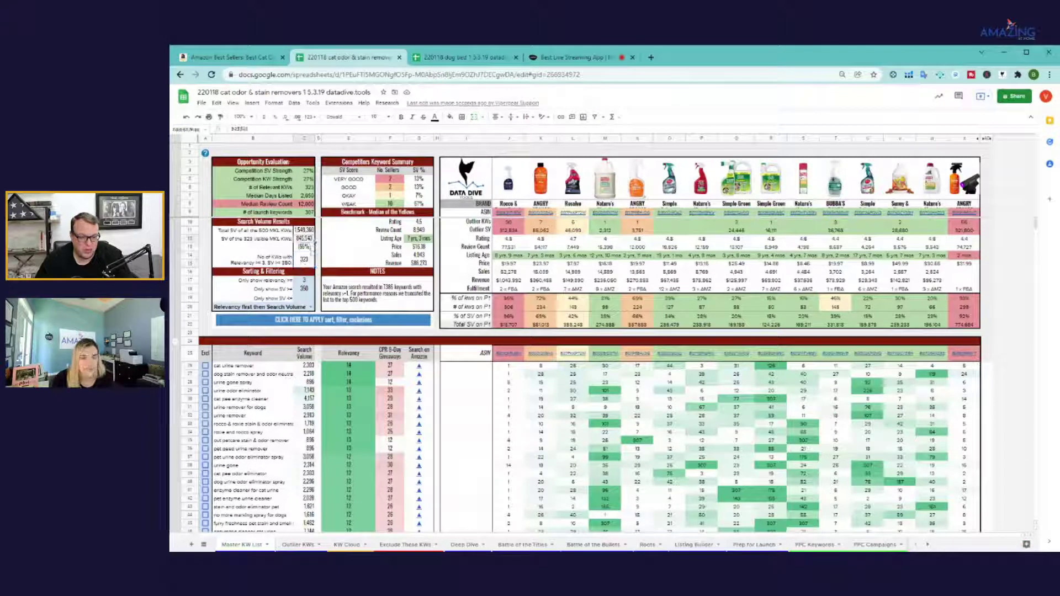
Select the three ANGRY brand columns together to check how those products rank for the remaining keywords
{"action": "left_click", "coordinate": [541, 138]}
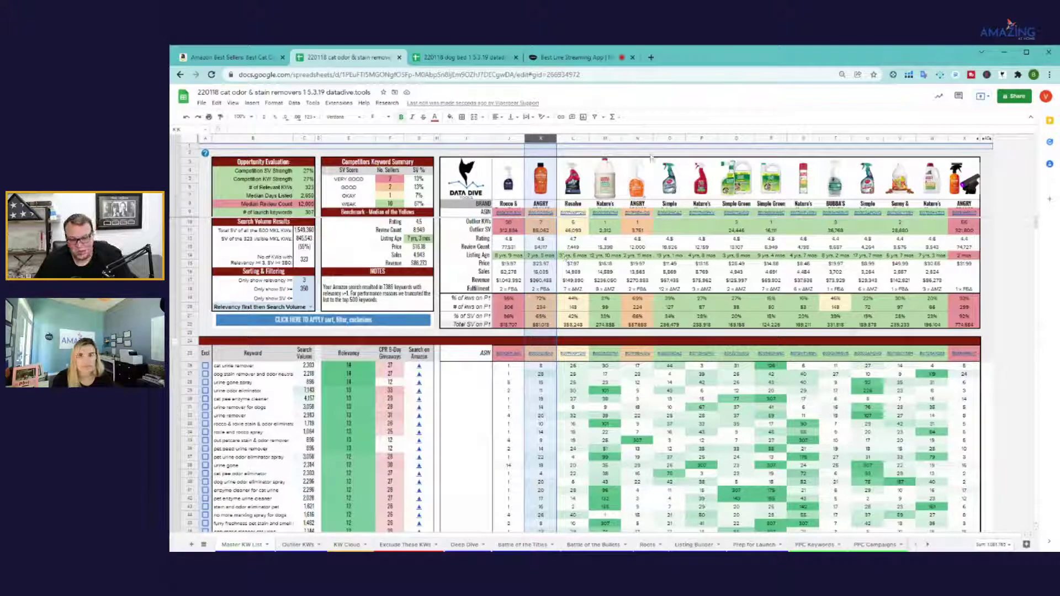
{"action": "left_click", "coordinate": [643, 139], "text": "ctrl"}
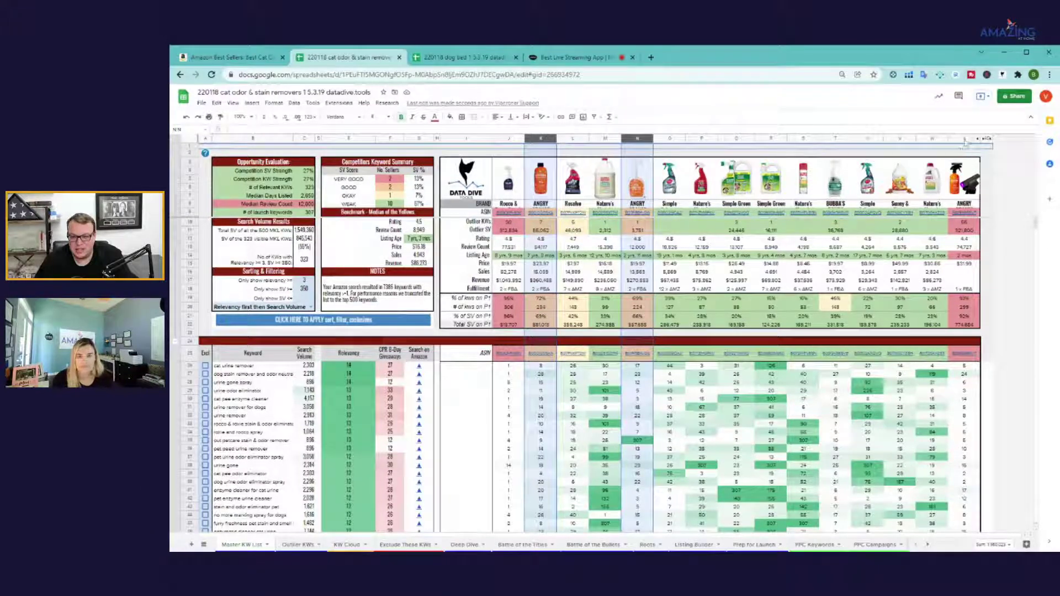
{"action": "left_click", "coordinate": [967, 138], "text": "ctrl"}
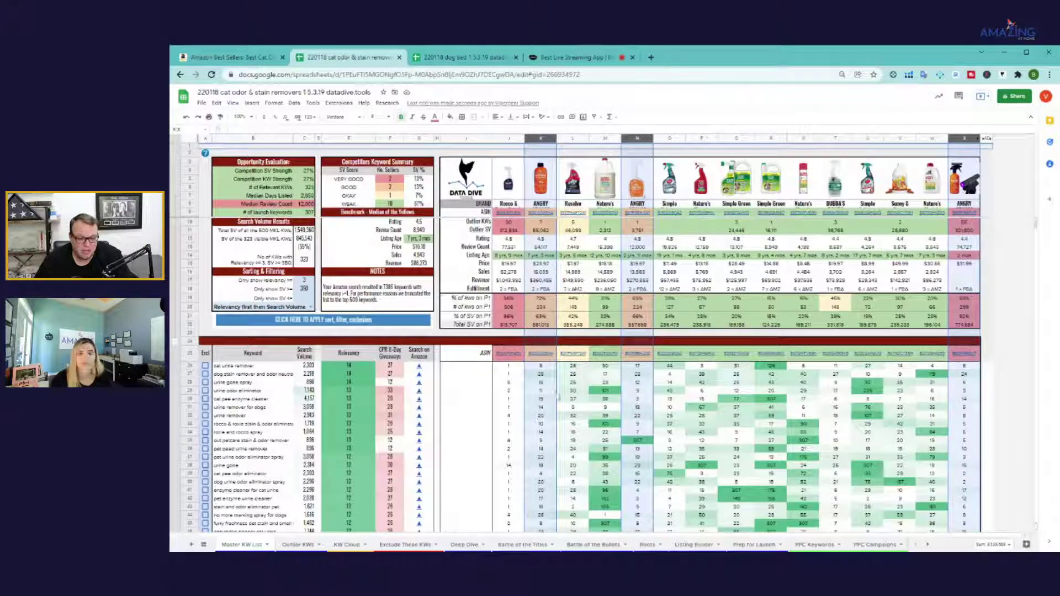
{"action": "left_click", "coordinate": [544, 390]}
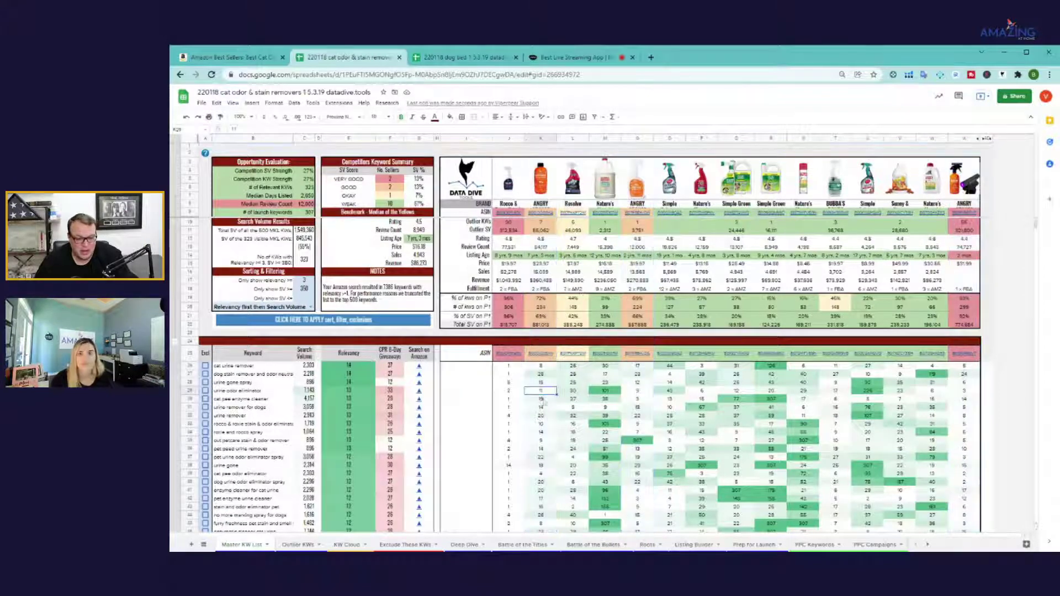
Add "roxie" and "rocco" to the excluded phrases and apply the exclusions to the Master KW List
{"action": "left_click", "coordinate": [232, 434]}
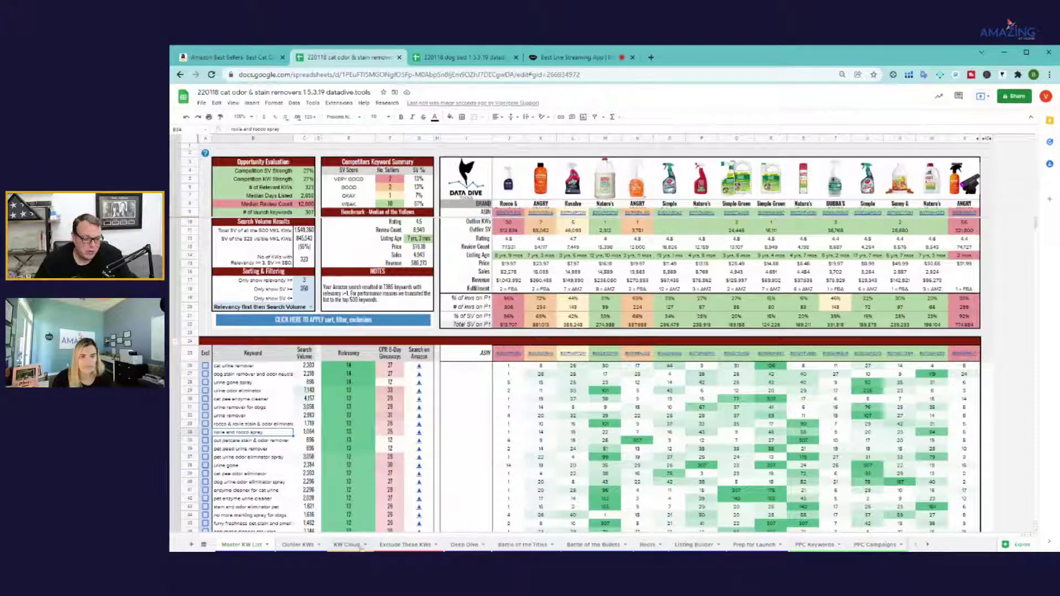
{"action": "left_click", "coordinate": [404, 544]}
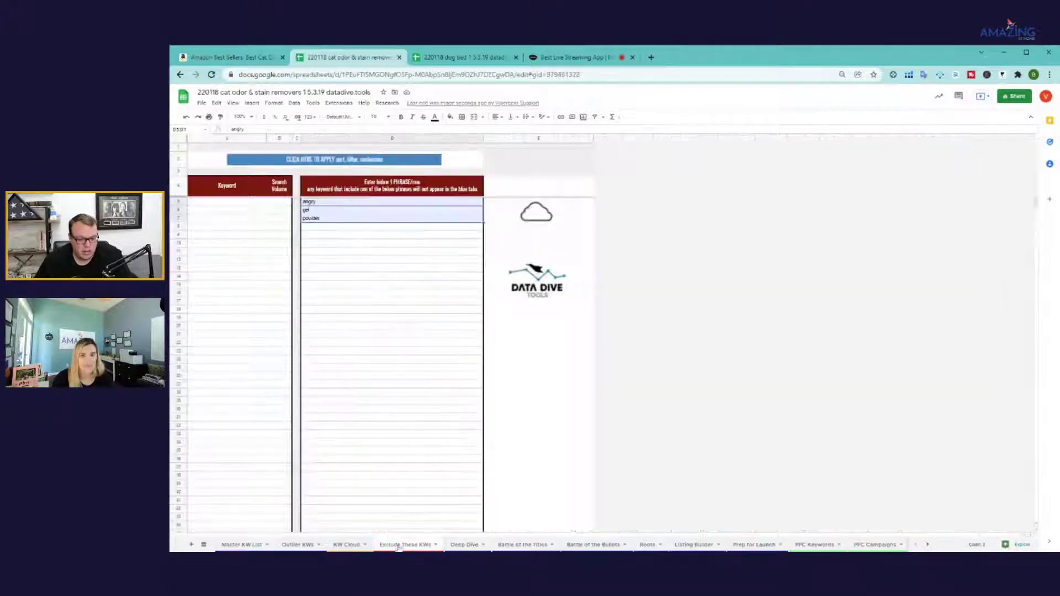
{"action": "left_click", "coordinate": [328, 228]}
{"action": "type", "text": "used"}
{"action": "key", "text": "Return"}
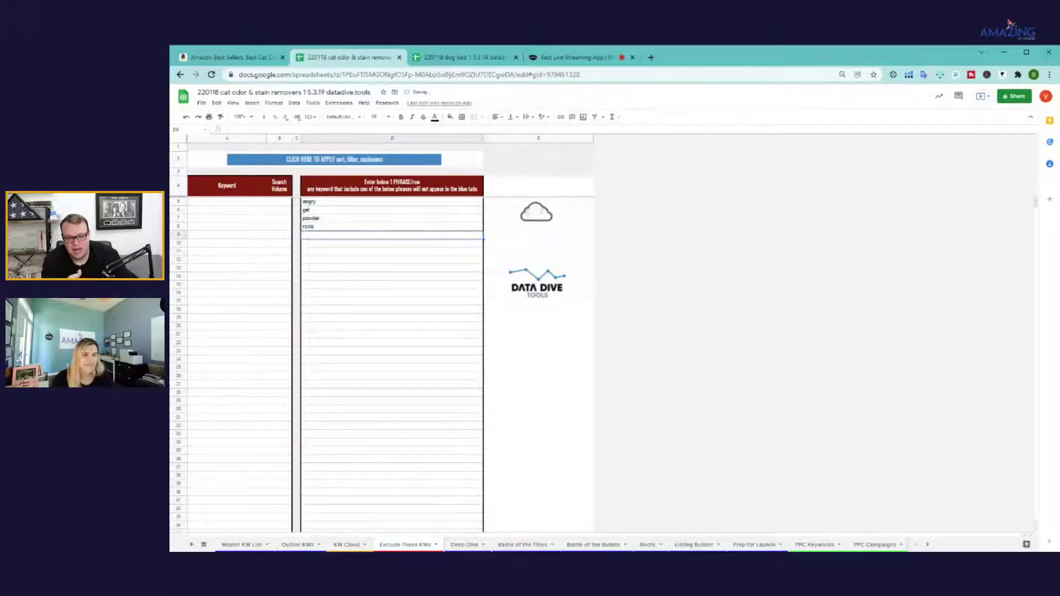
{"action": "type", "text": "ro"}
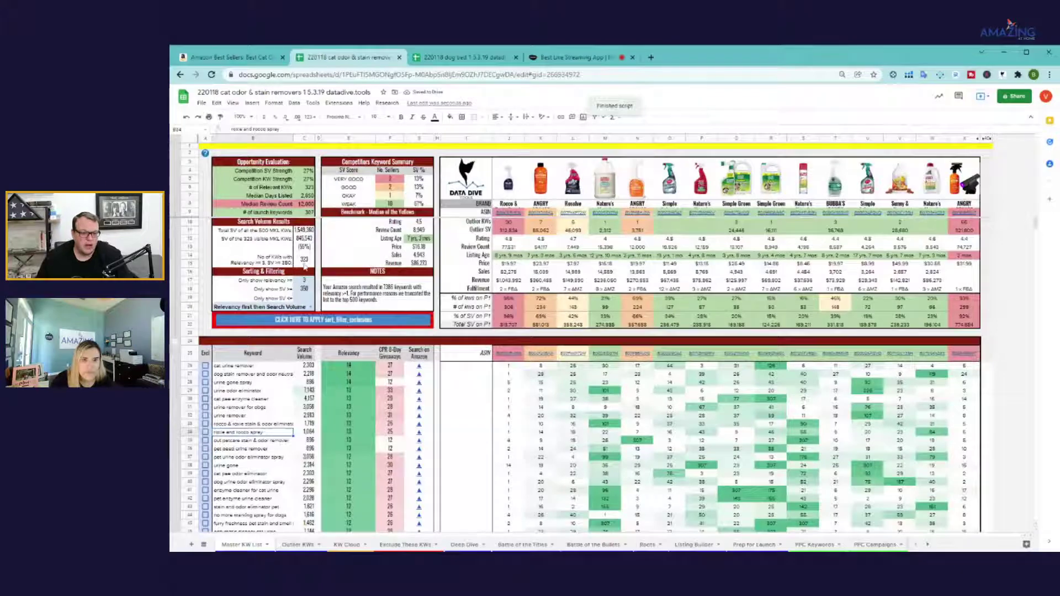
{"action": "left_click", "coordinate": [339, 322]}
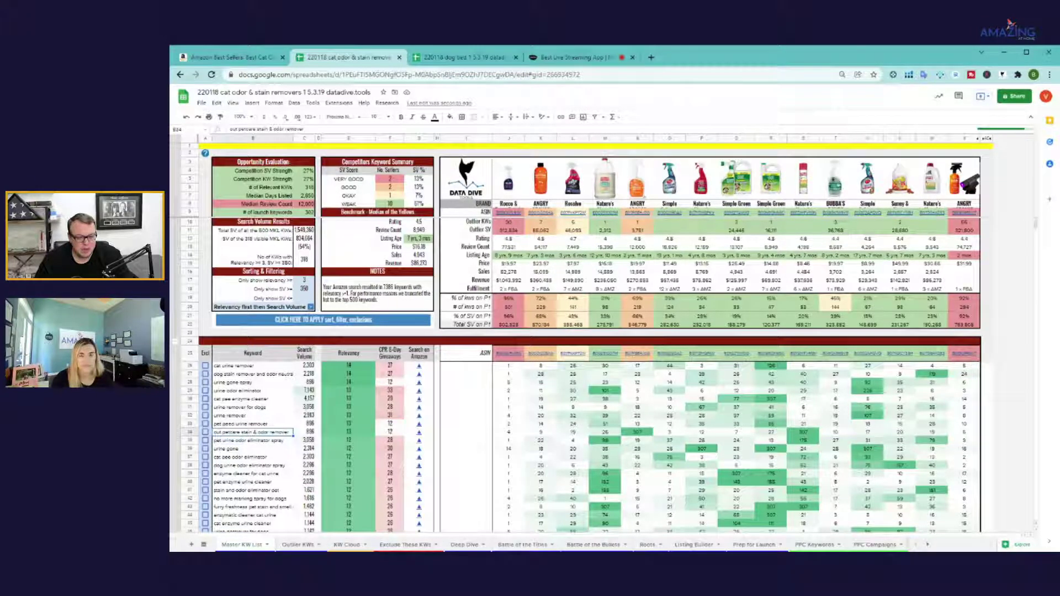
Sort the master keyword list by "Search Volume first then Relevancy"
{"action": "left_click", "coordinate": [310, 307]}
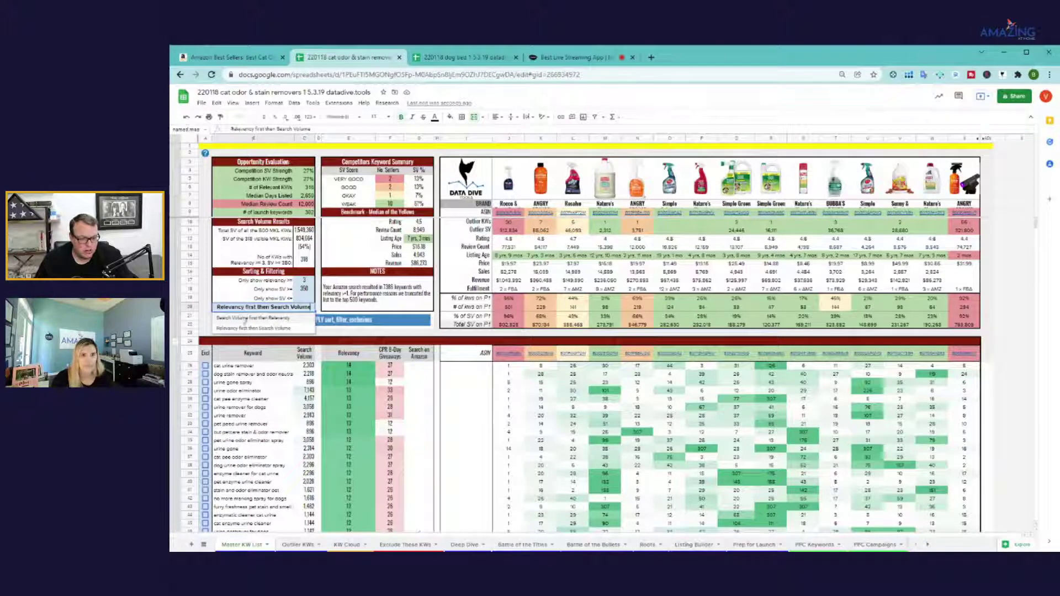
{"action": "left_click", "coordinate": [254, 318]}
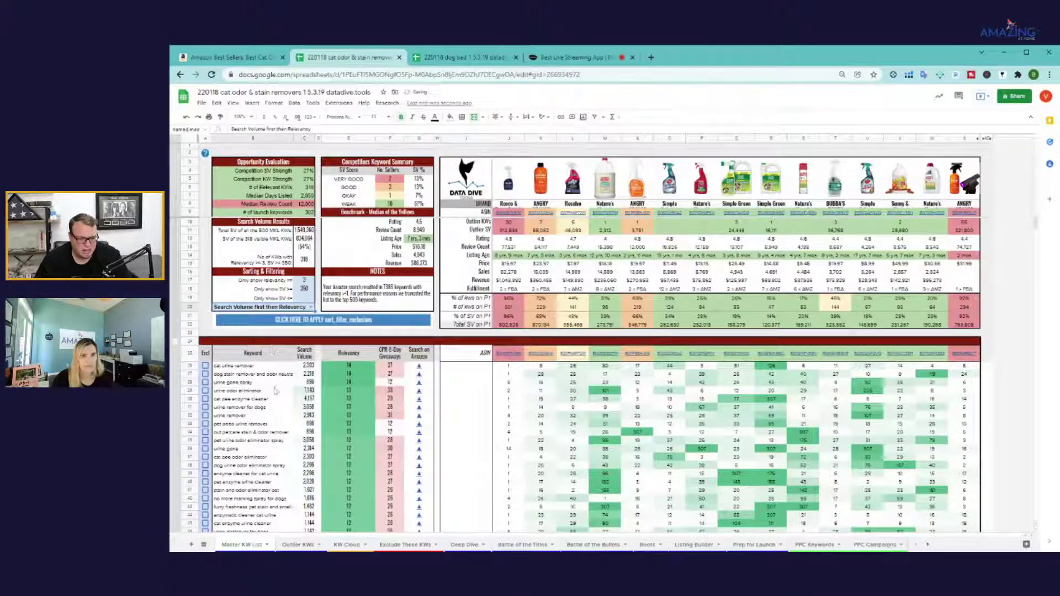
{"action": "left_click", "coordinate": [250, 315]}
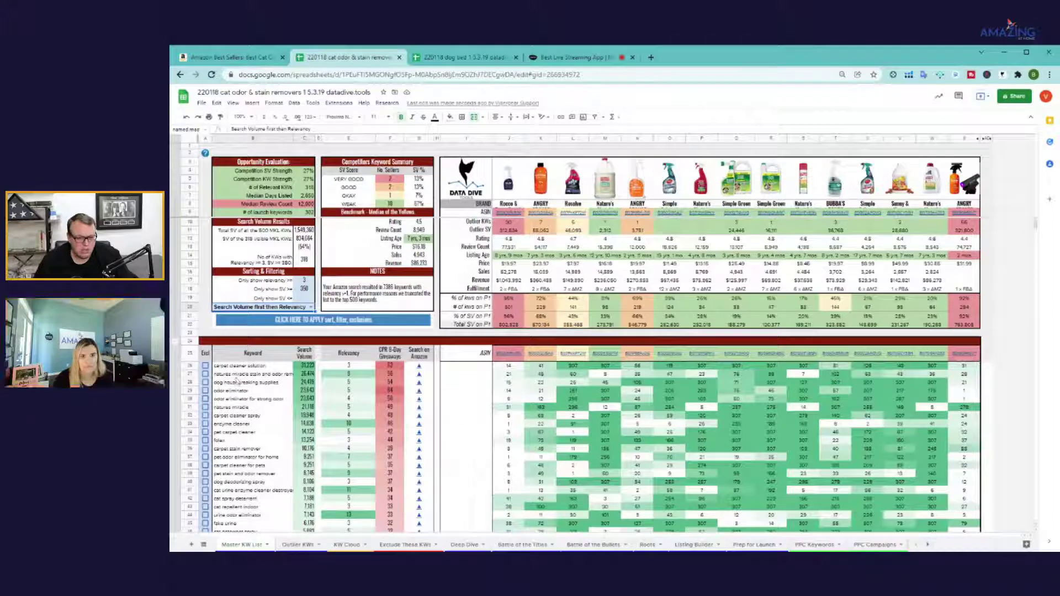
Examine the highest-volume keywords and their search volumes, from "carpet cleaner solution" down
{"action": "left_click", "coordinate": [248, 367]}
{"action": "left_click", "coordinate": [295, 366]}
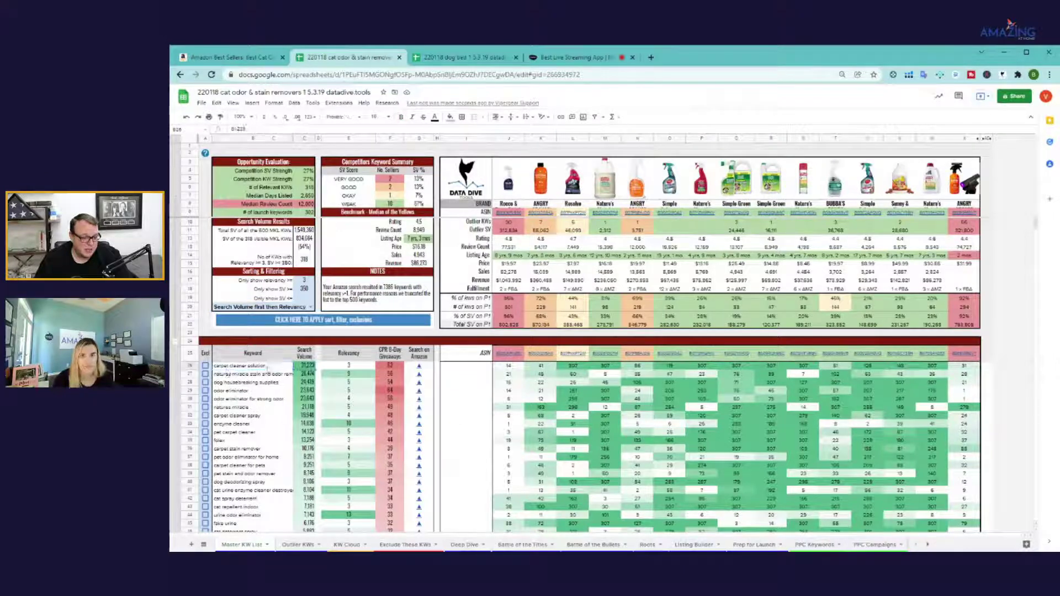
{"action": "left_click_drag", "start_coordinate": [312, 370], "coordinate": [315, 434]}
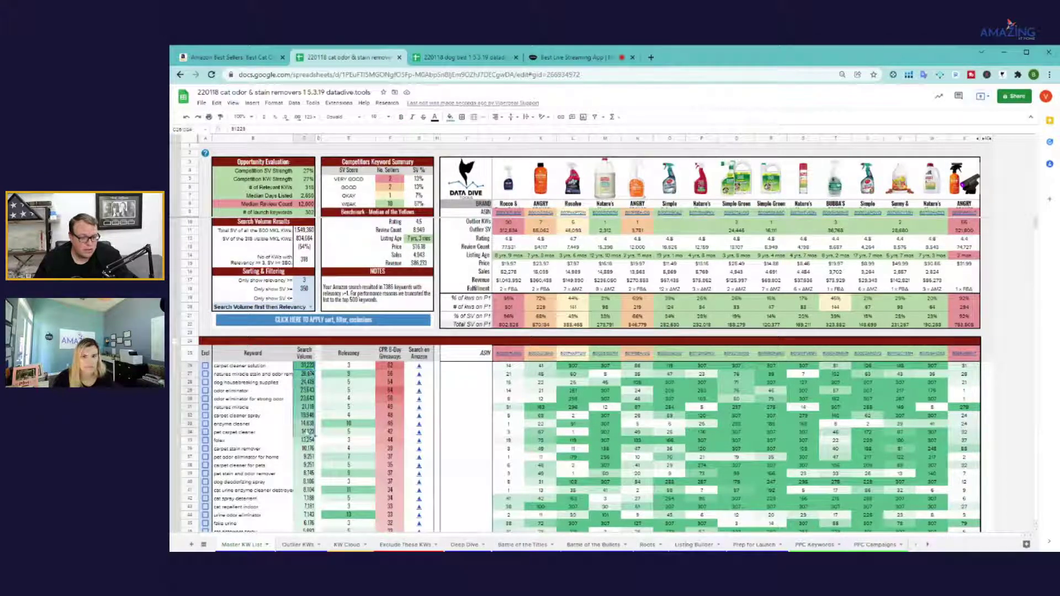
{"action": "left_click", "coordinate": [228, 382]}
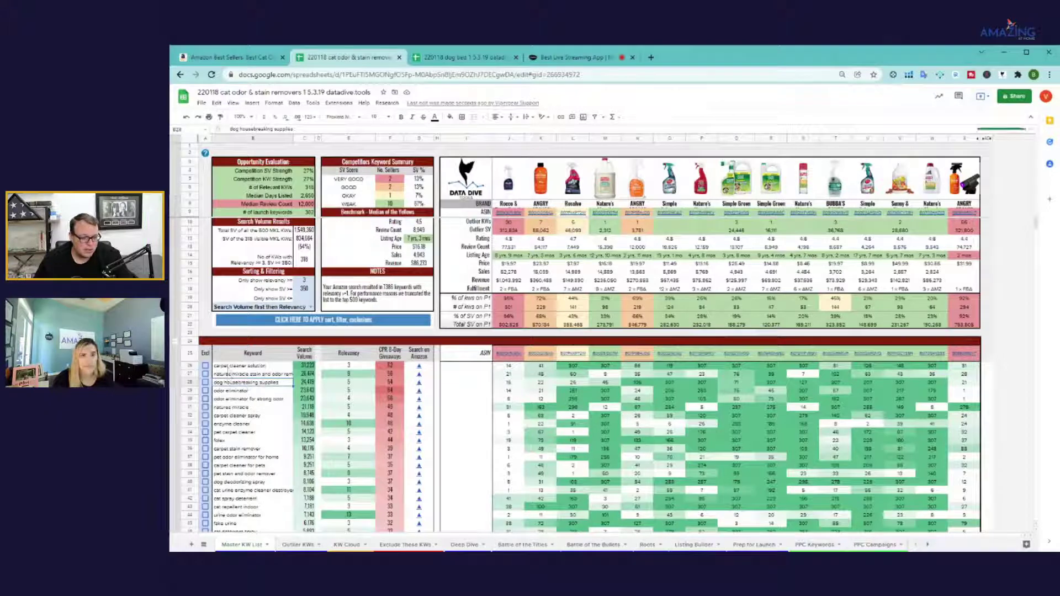
Compare the competitors' ranks for "carpet cleaner solution" across the product columns
{"action": "left_click_drag", "start_coordinate": [228, 366], "coordinate": [958, 375]}
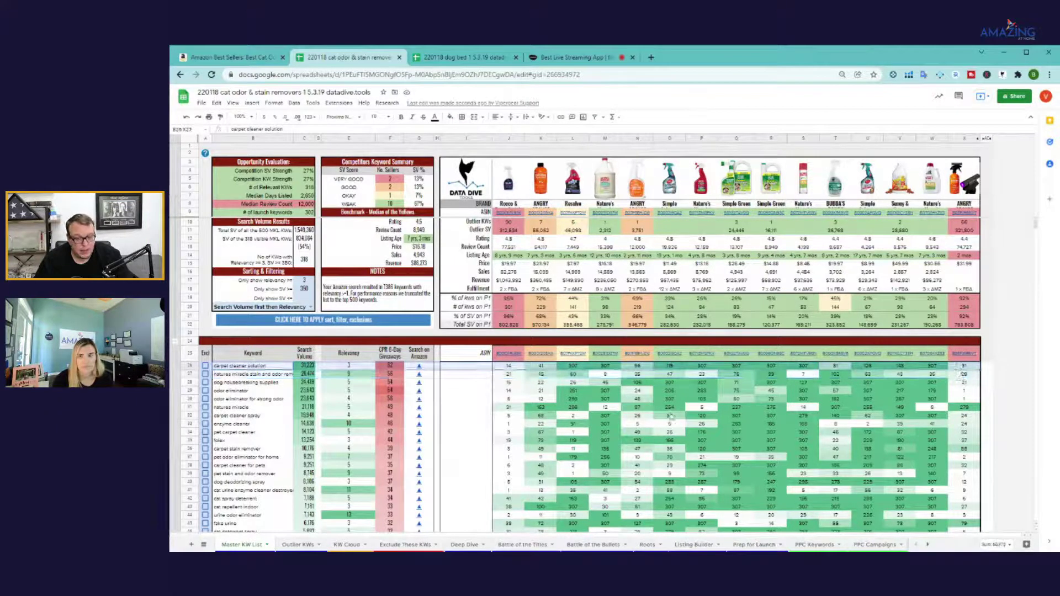
{"action": "key", "text": "shift+Up"}
{"action": "left_click", "coordinate": [509, 366]}
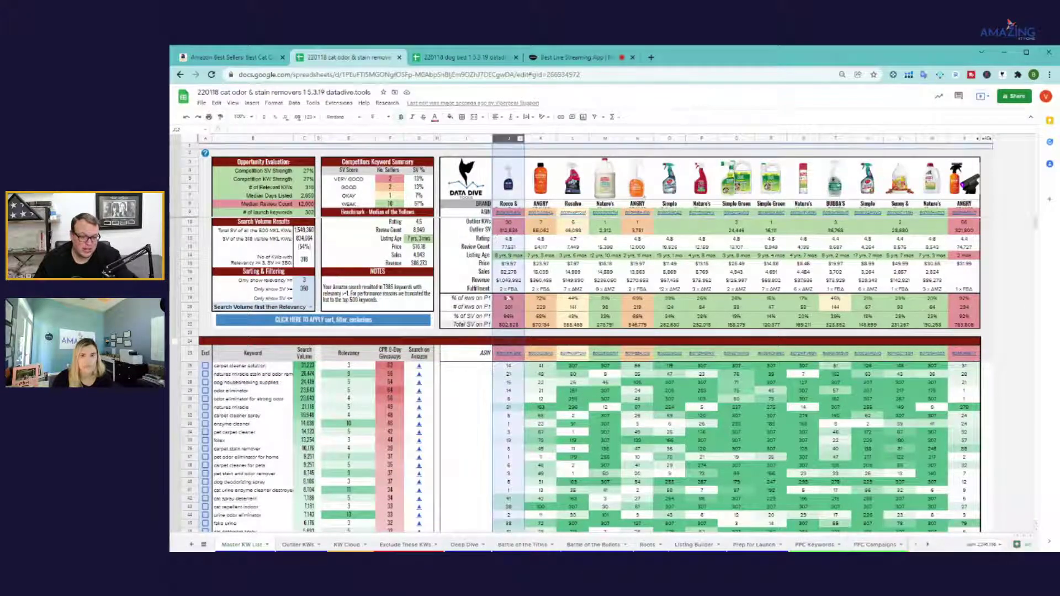
{"action": "left_click_drag", "start_coordinate": [541, 365], "coordinate": [905, 368]}
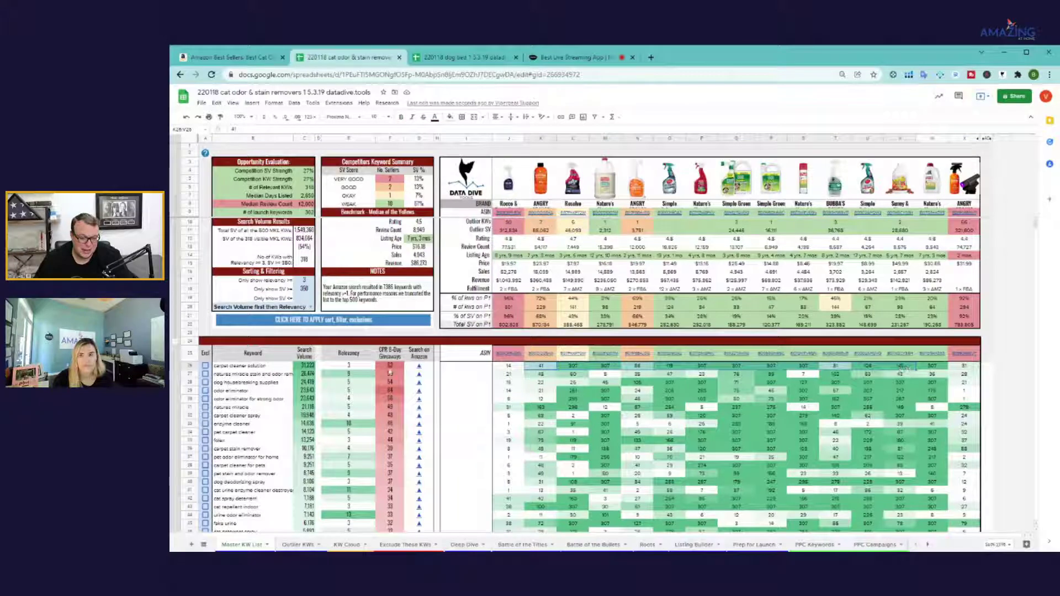
Check the "natures miracle" stain and odor remover keyword against the last Nature's product column
{"action": "left_click", "coordinate": [243, 375]}
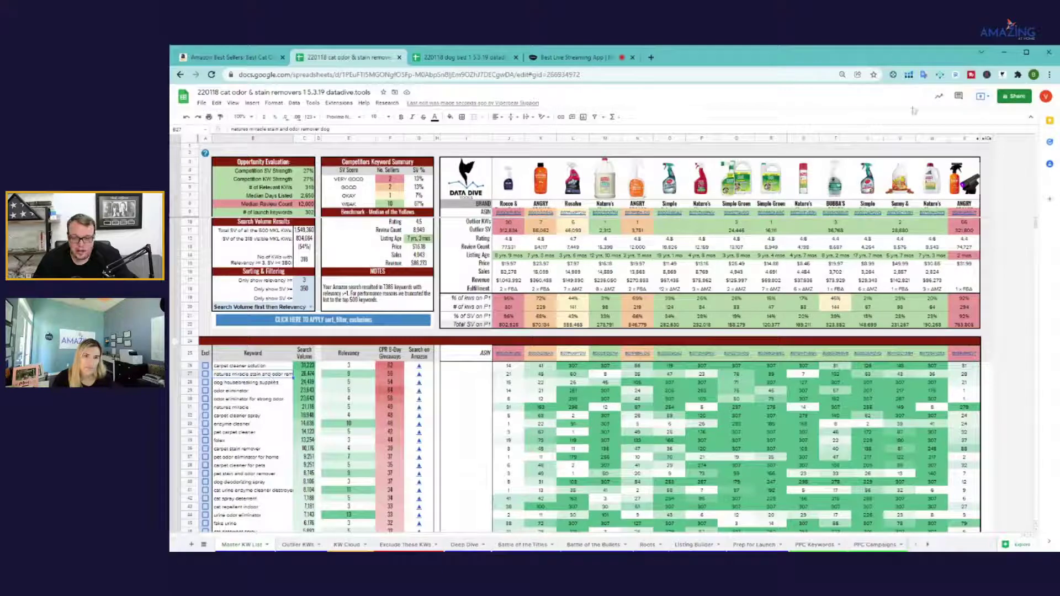
{"action": "left_click", "coordinate": [932, 138]}
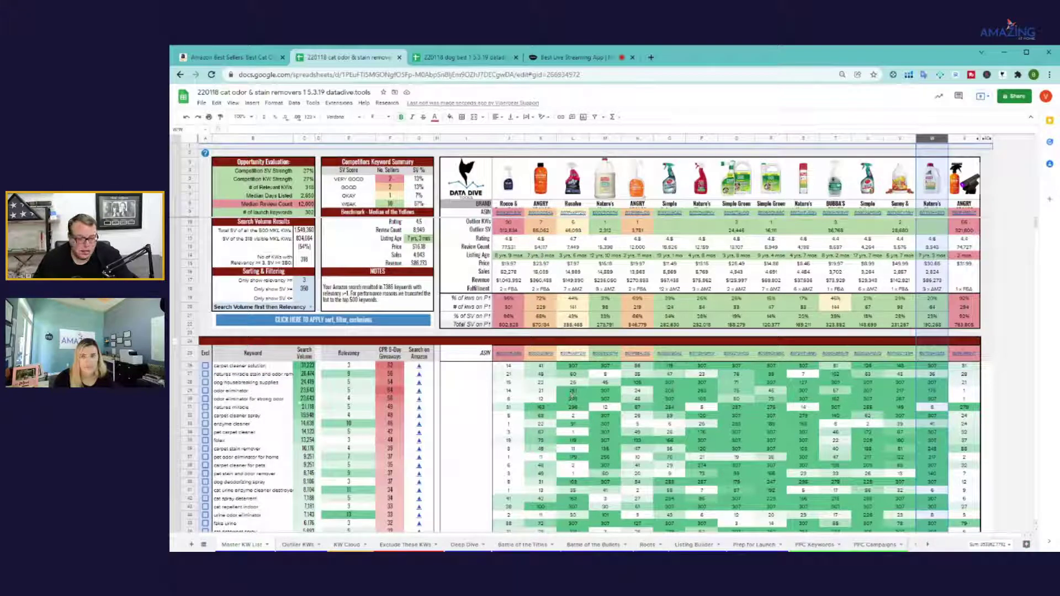
{"action": "left_click", "coordinate": [263, 378]}
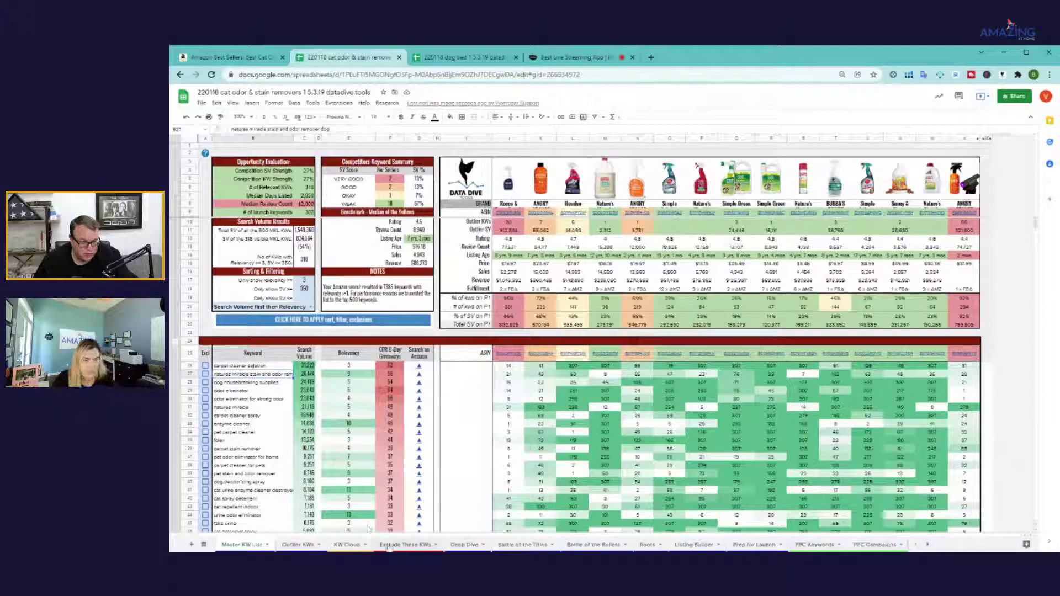
Add "natures" and "folex" to the Exclude These KWs phrases and apply the exclusions to the Master KW List
{"action": "left_click", "coordinate": [391, 547]}
{"action": "left_click", "coordinate": [337, 243]}
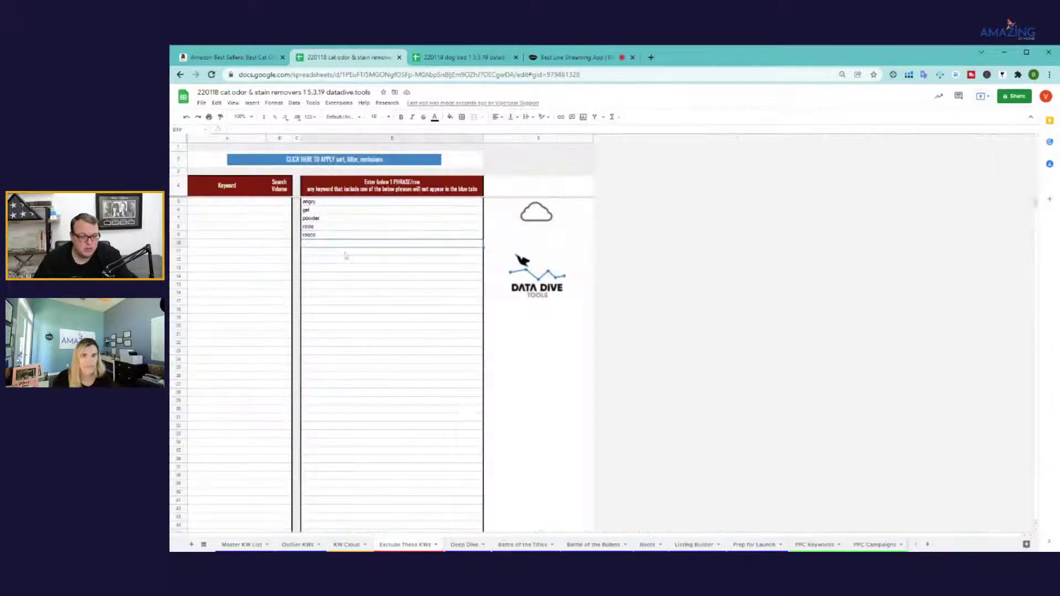
{"action": "type", "text": "datadive"}
{"action": "key", "text": "Return"}
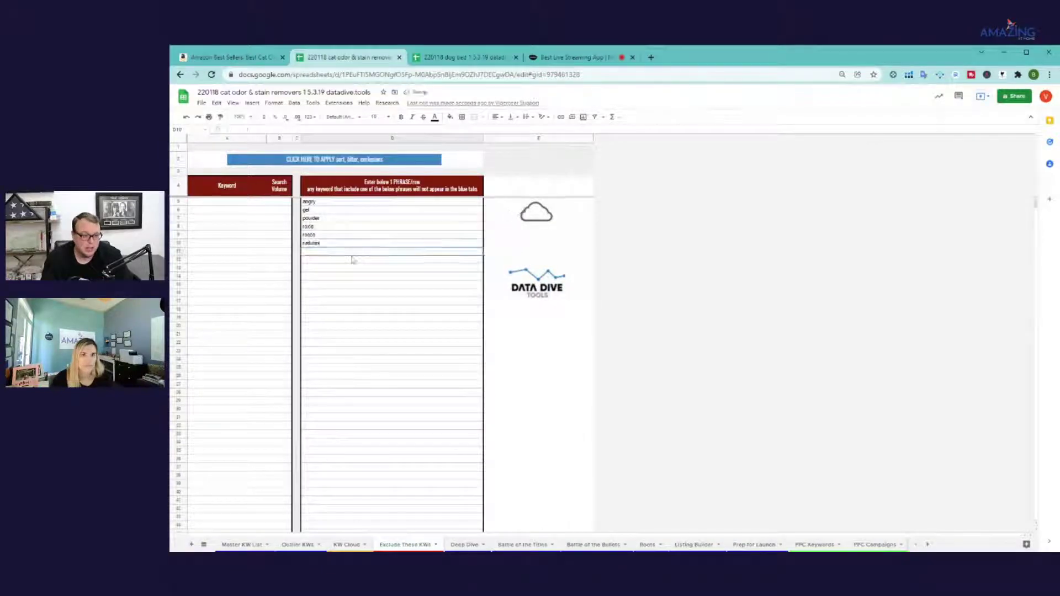
{"action": "type", "text": "folex"}
{"action": "key", "text": "Return"}
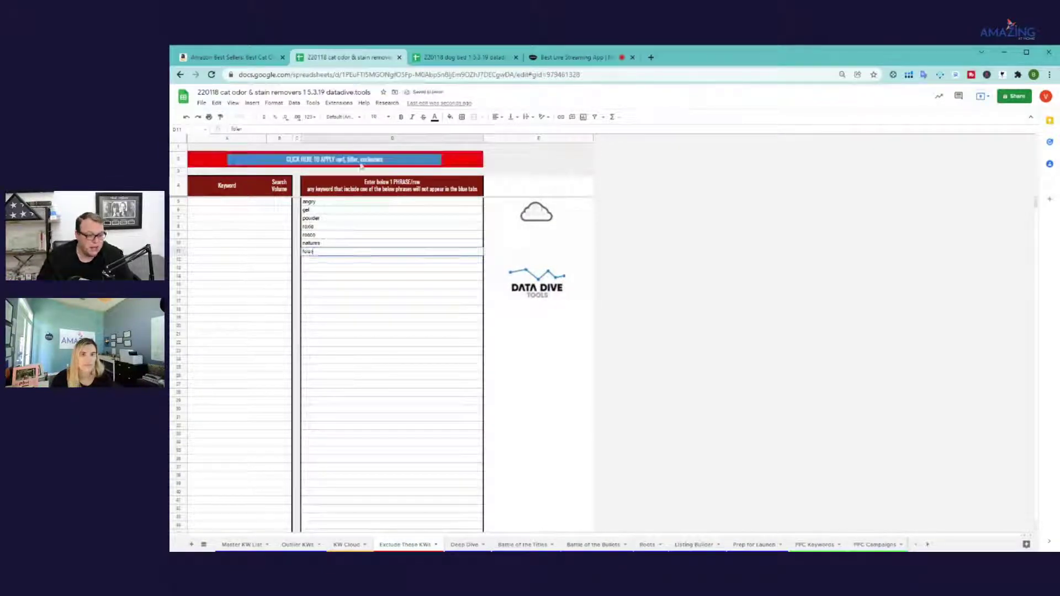
{"action": "left_click", "coordinate": [241, 544]}
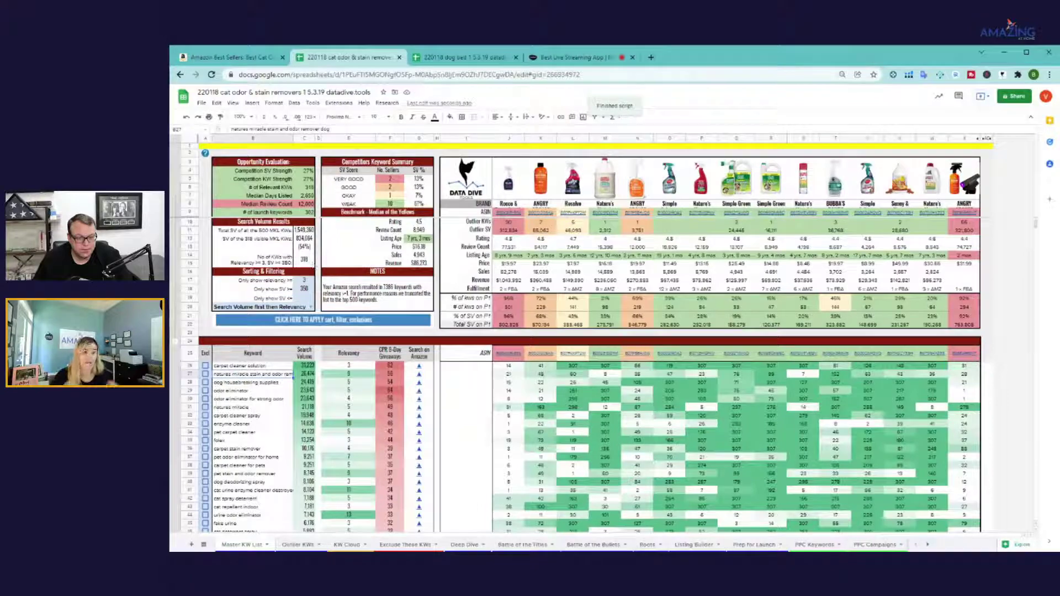
{"action": "left_click", "coordinate": [323, 322]}
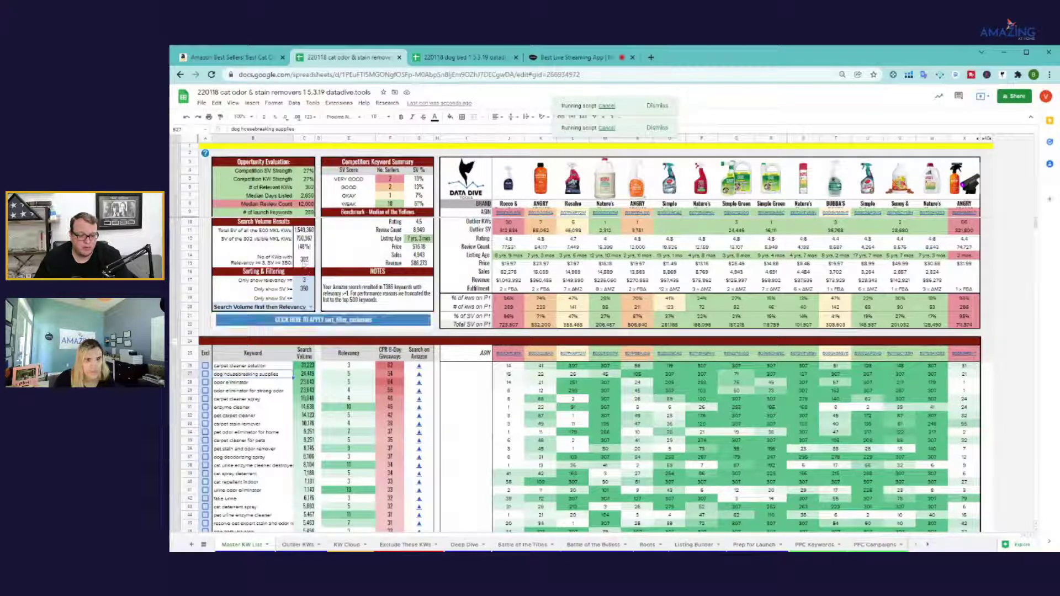
Examine the seller counts in the Competitors Keyword Summary and the page-one keyword and search volume figures for each product
{"action": "left_click", "coordinate": [507, 307]}
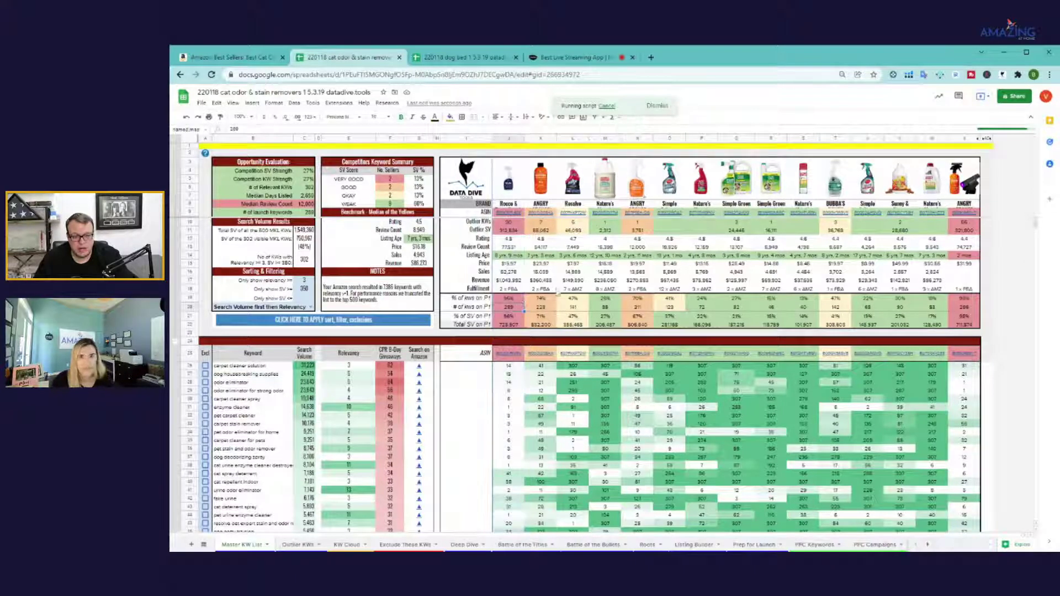
{"action": "left_click_drag", "start_coordinate": [389, 179], "coordinate": [391, 204]}
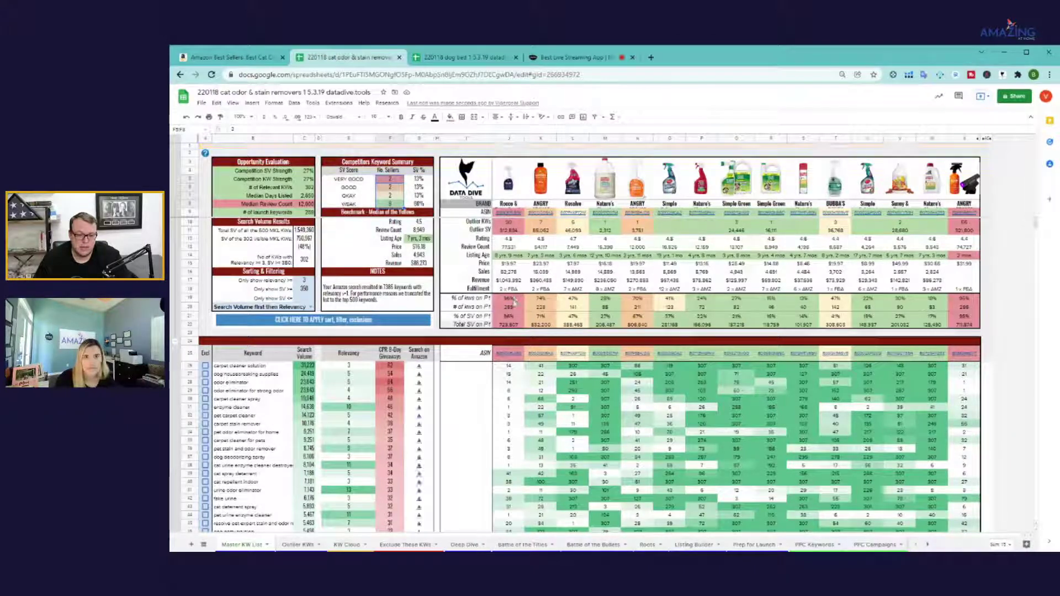
{"action": "left_click_drag", "start_coordinate": [531, 299], "coordinate": [956, 330]}
{"action": "left_click", "coordinate": [540, 317]}
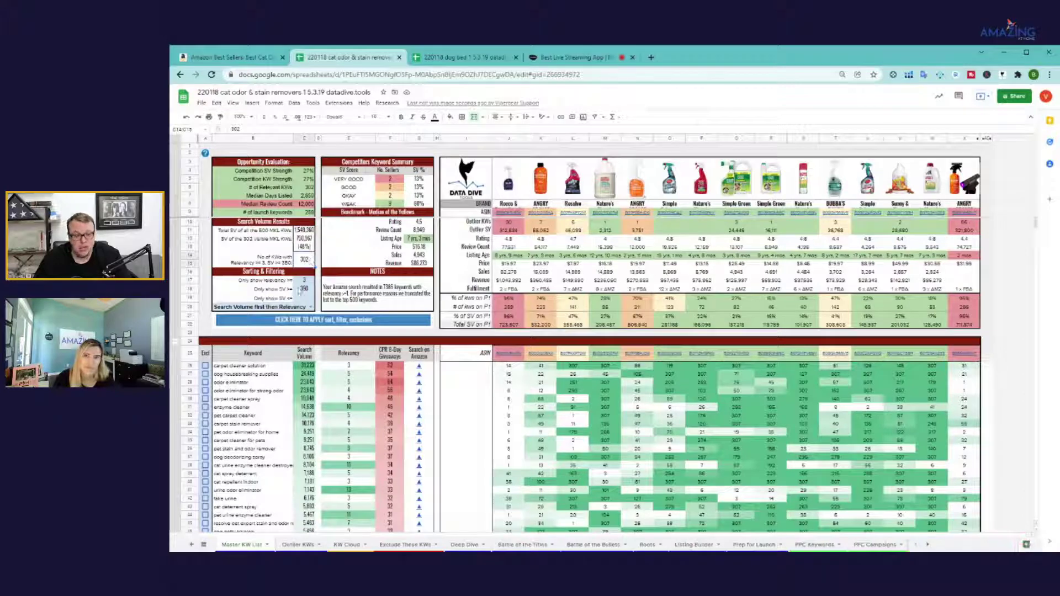
Check the search volume of the visible keywords, then Resolve's ranks for "carpet cleaner spray" and "pet carpet cleaner"
{"action": "left_click", "coordinate": [303, 240]}
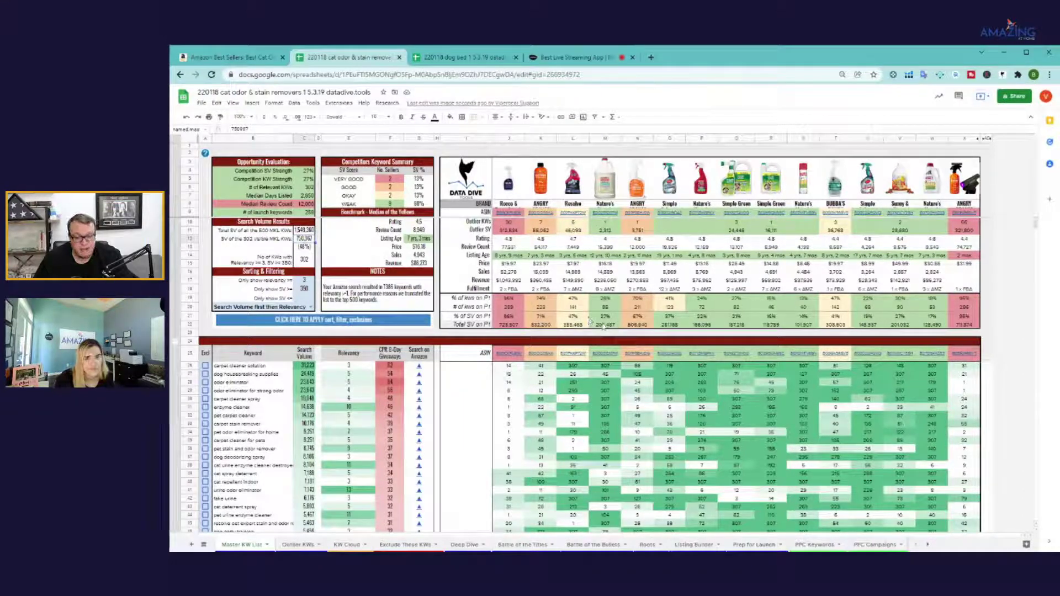
{"action": "left_click", "coordinate": [572, 280]}
{"action": "key", "text": "ctrl+space"}
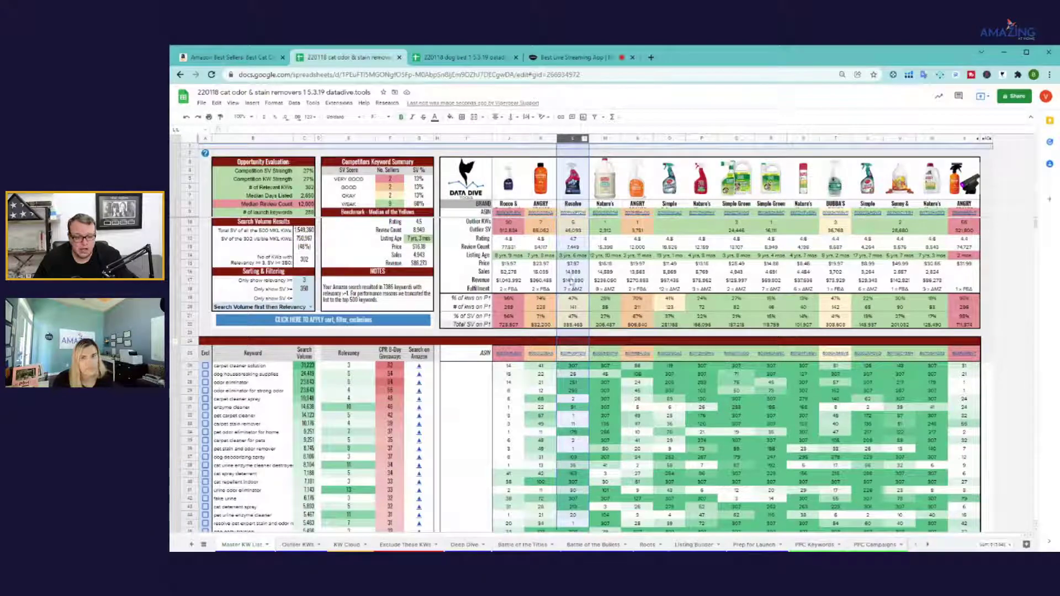
{"action": "left_click", "coordinate": [578, 399]}
{"action": "left_click_drag", "start_coordinate": [579, 403], "coordinate": [257, 401]}
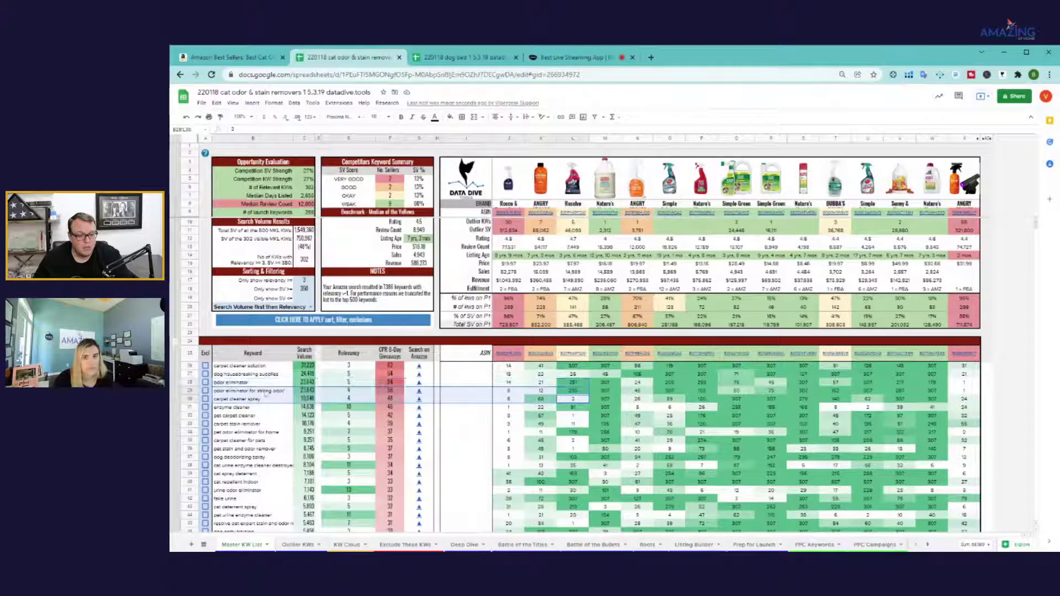
{"action": "left_click_drag", "start_coordinate": [577, 416], "coordinate": [250, 417]}
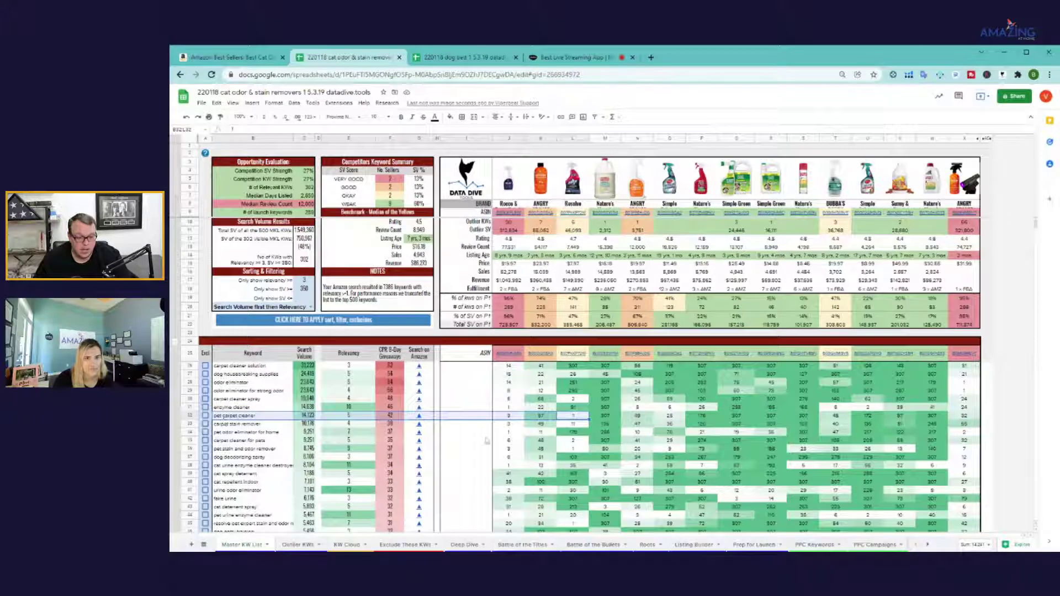
Examine Resolve's ranks for "carpet cleaner spray", "pet carpet cleaner" and "carpet stain remover" against the first seven products' "enzyme cleaner" ranks
{"action": "left_click", "coordinate": [574, 401]}
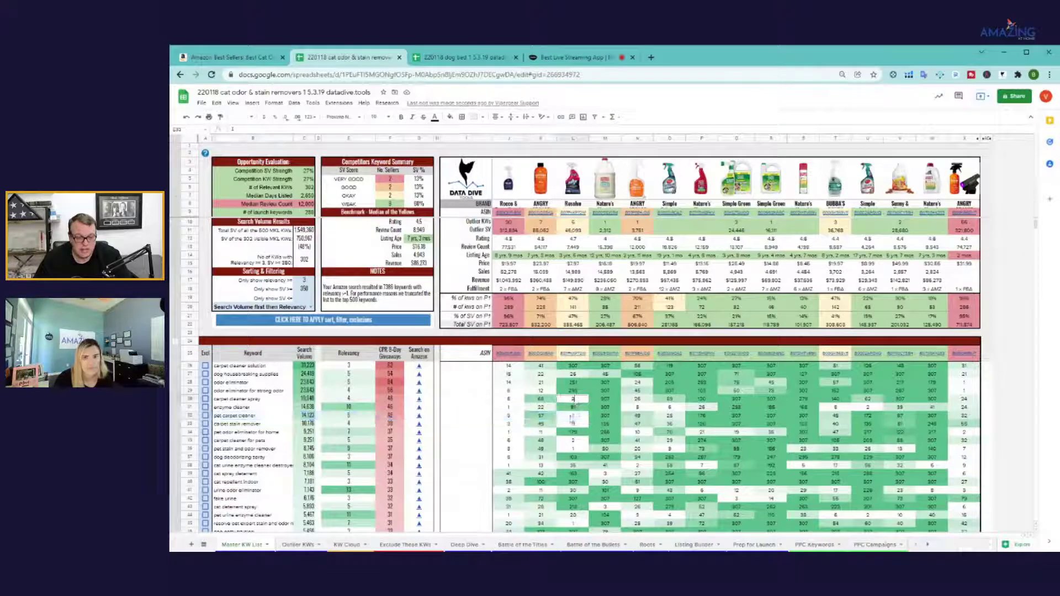
{"action": "left_click", "coordinate": [574, 415]}
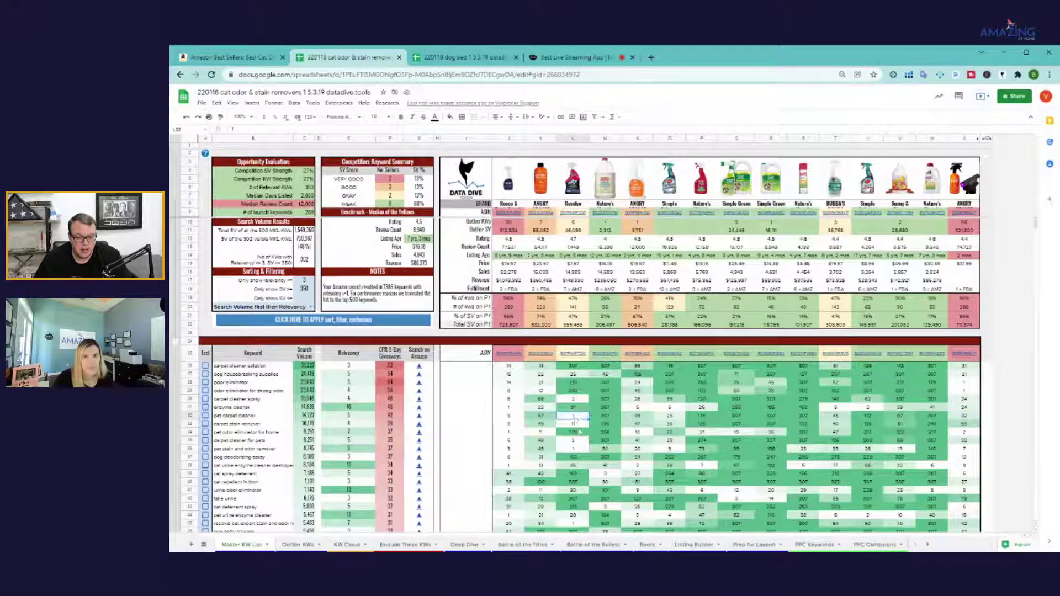
{"action": "left_click", "coordinate": [575, 423]}
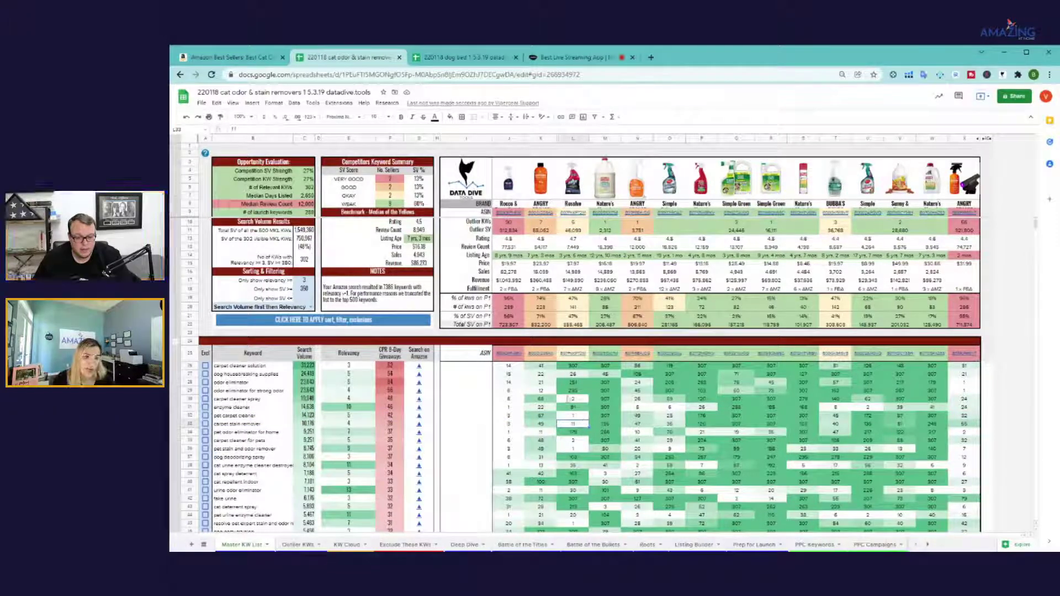
{"action": "left_click", "coordinate": [574, 416], "text": "shift"}
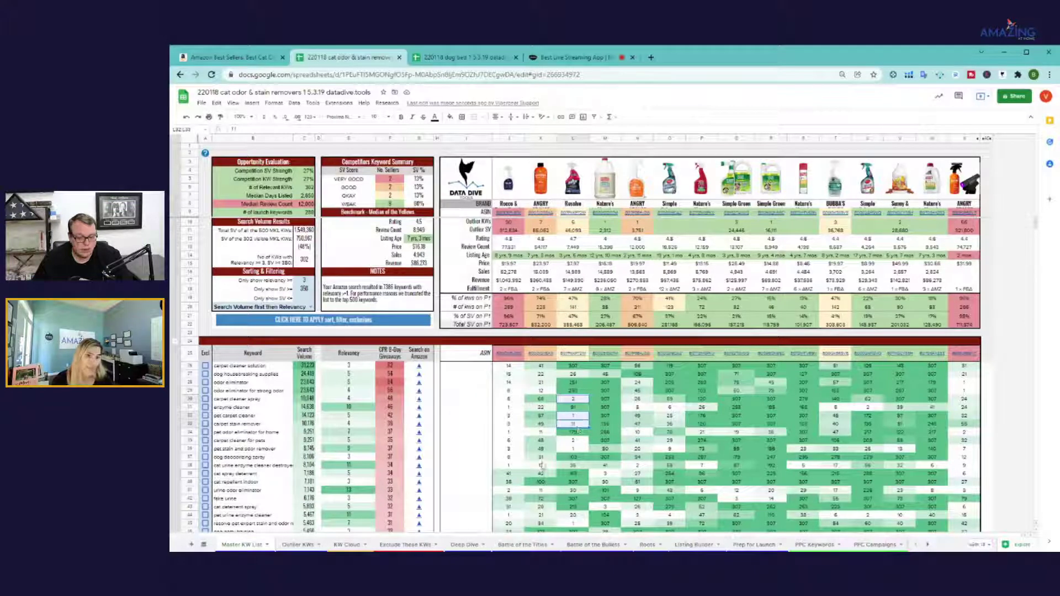
{"action": "left_click", "coordinate": [233, 400]}
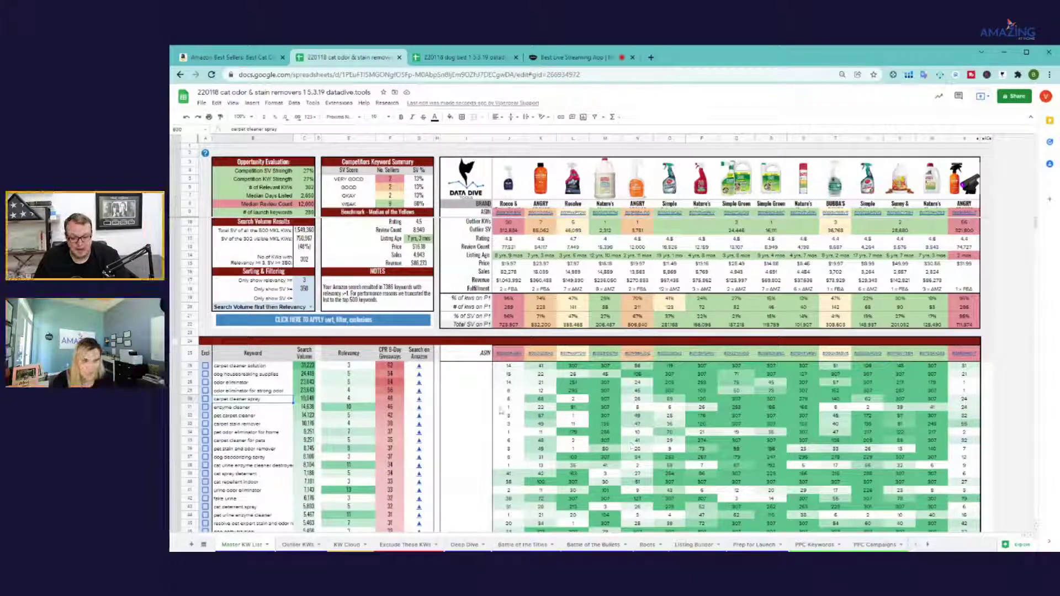
{"action": "left_click_drag", "start_coordinate": [505, 406], "coordinate": [717, 406]}
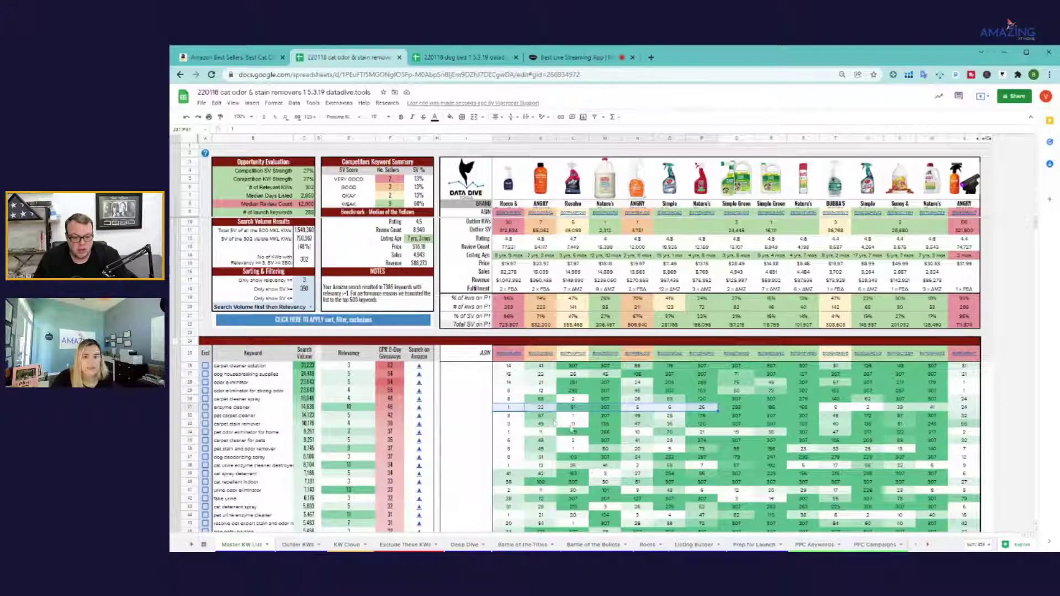
Review Resolve's ranks for the carpet keywords, including "carpet cleaner for pets", plus "pet stain and odor remover" and "dog housebreaking supplies"
{"action": "left_click", "coordinate": [573, 399]}
{"action": "left_click", "coordinate": [574, 415], "text": "ctrl"}
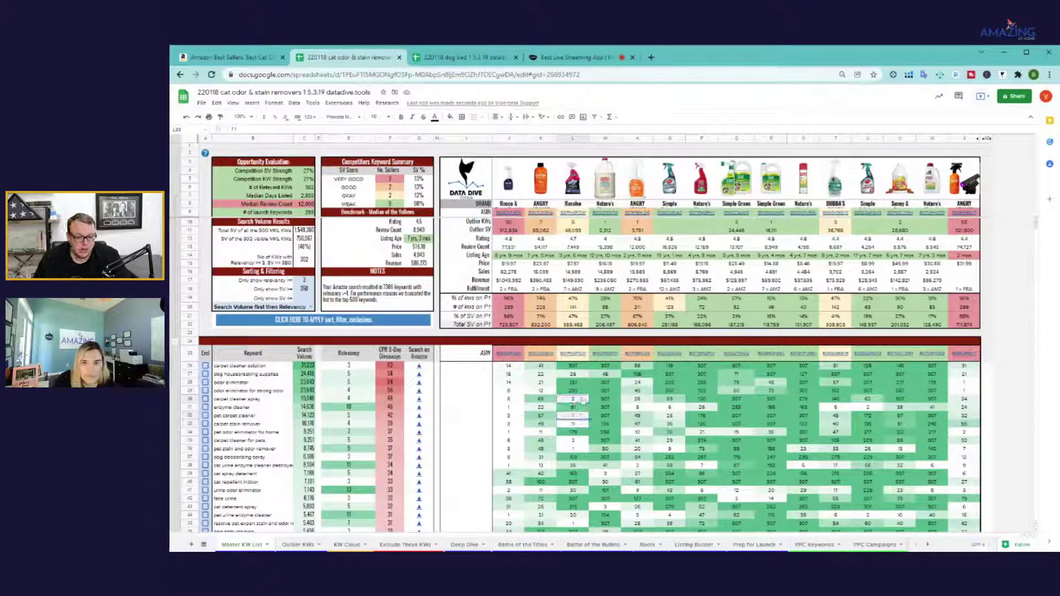
{"action": "left_click", "coordinate": [579, 424], "text": "ctrl"}
{"action": "left_click_drag", "start_coordinate": [572, 440], "coordinate": [238, 457]}
{"action": "left_click", "coordinate": [573, 440]}
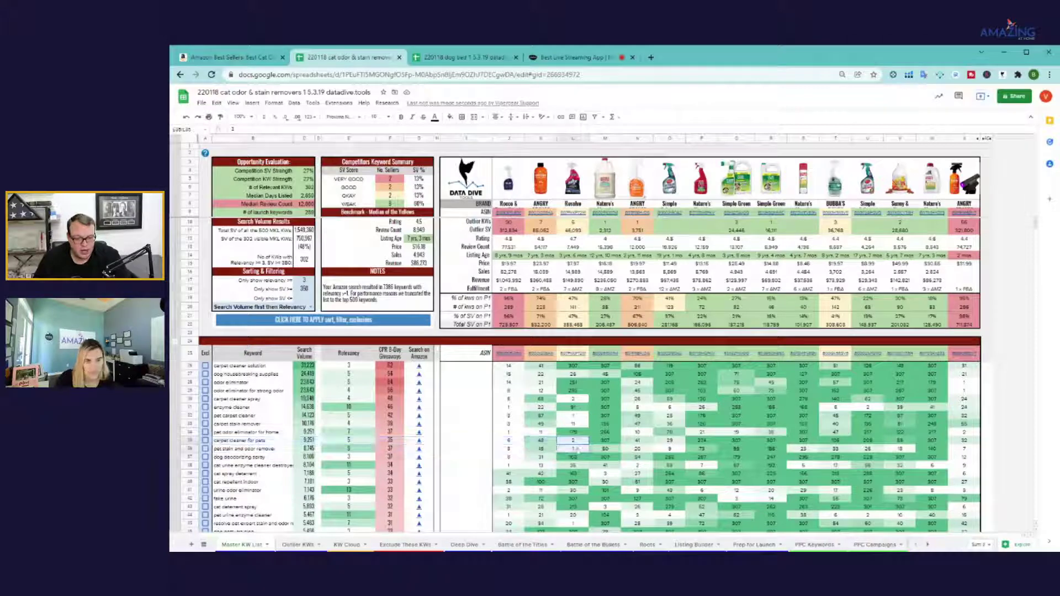
{"action": "left_click", "coordinate": [572, 448], "text": "ctrl"}
{"action": "left_click", "coordinate": [574, 376]}
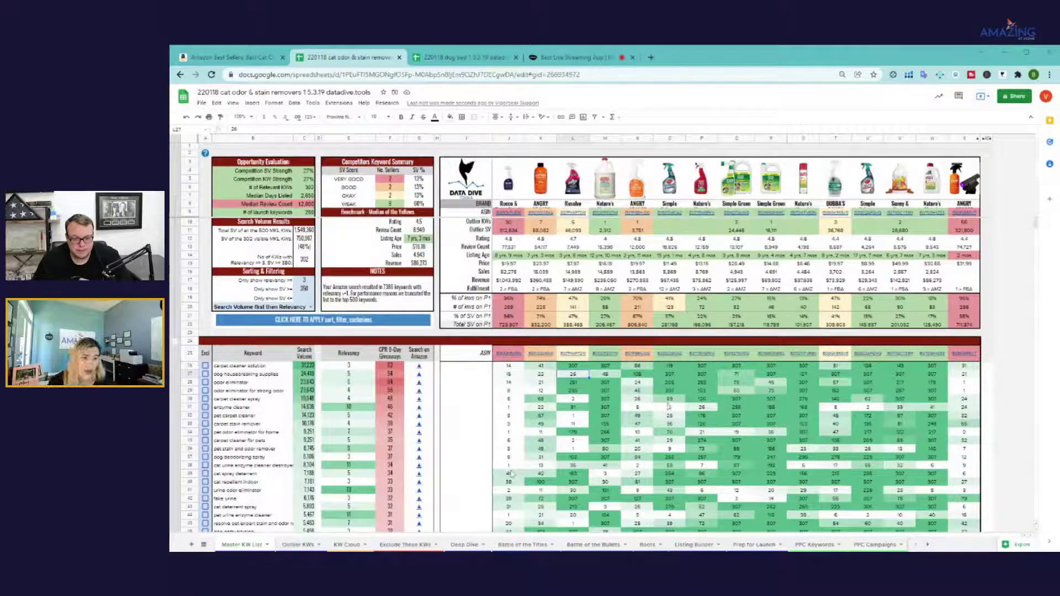
Compare Resolve's sales and percentage of search volume on page one with those of the first Angry product
{"action": "left_click", "coordinate": [573, 139]}
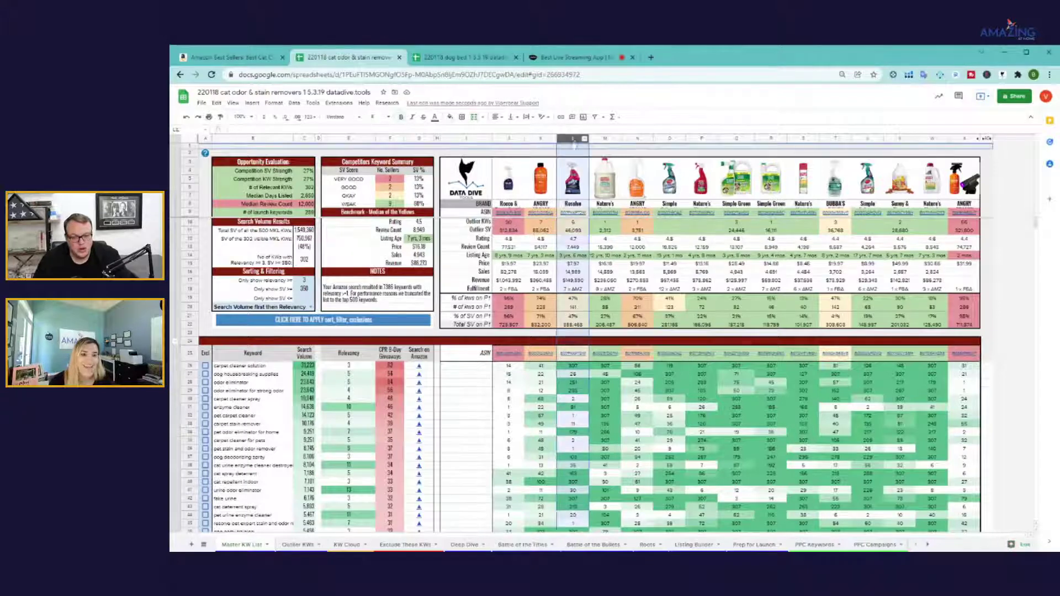
{"action": "left_click", "coordinate": [577, 272]}
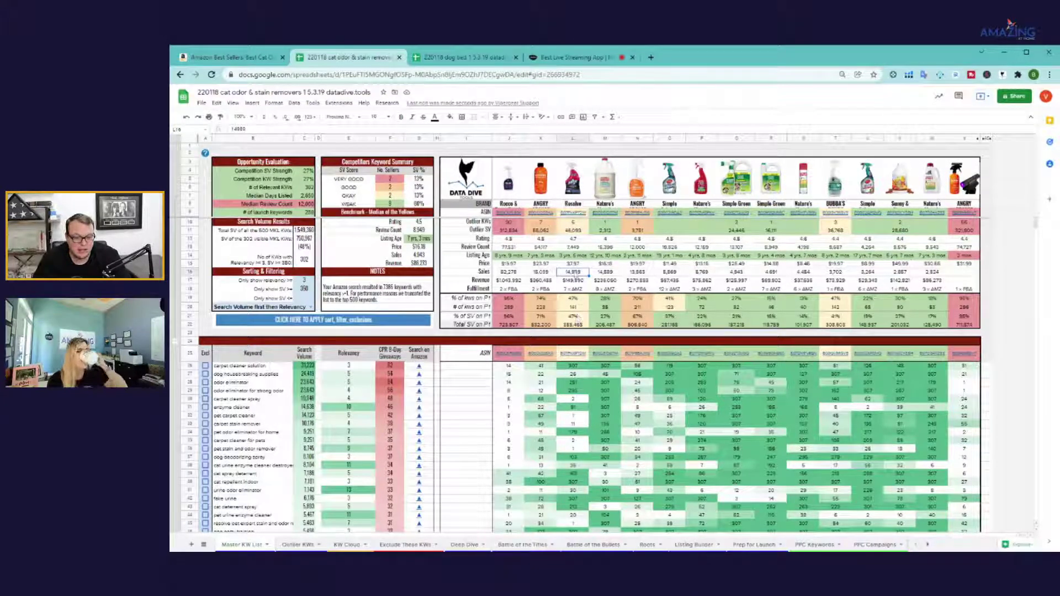
{"action": "left_click", "coordinate": [573, 317]}
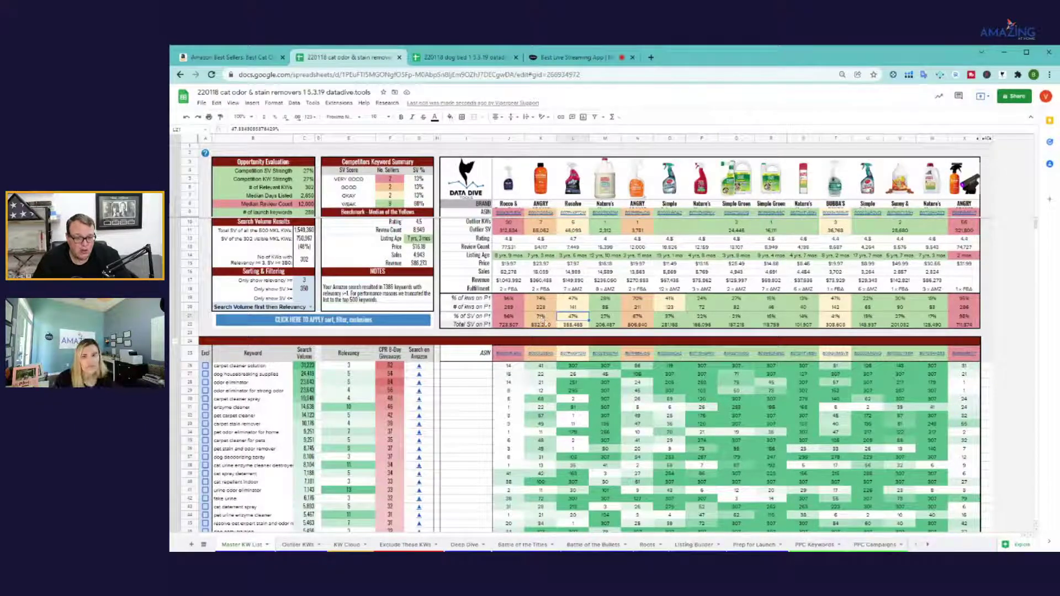
{"action": "left_click", "coordinate": [549, 319]}
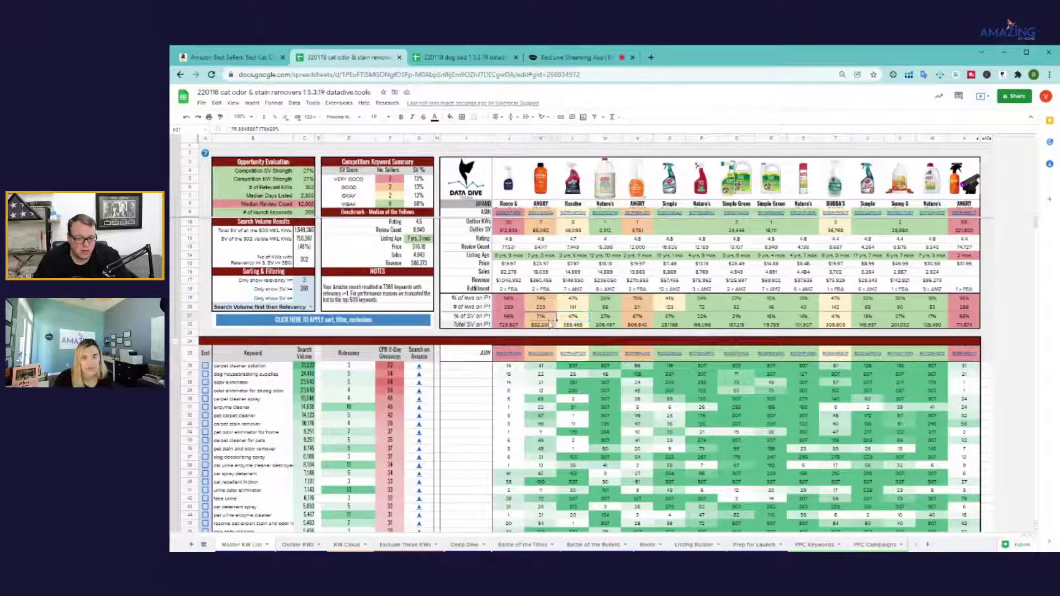
{"action": "left_click_drag", "start_coordinate": [540, 272], "coordinate": [574, 273]}
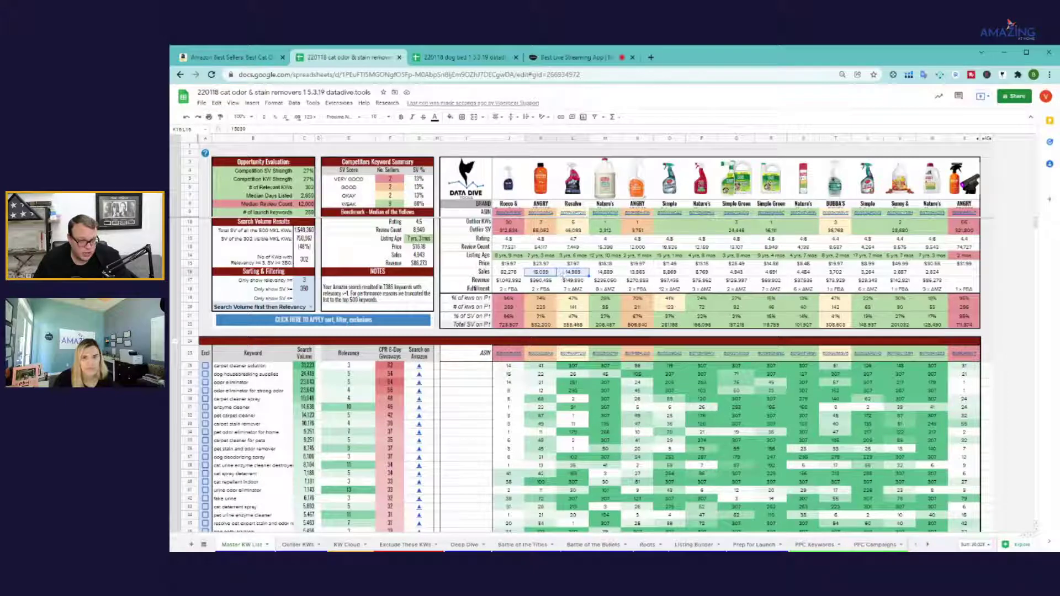
{"action": "left_click", "coordinate": [545, 317]}
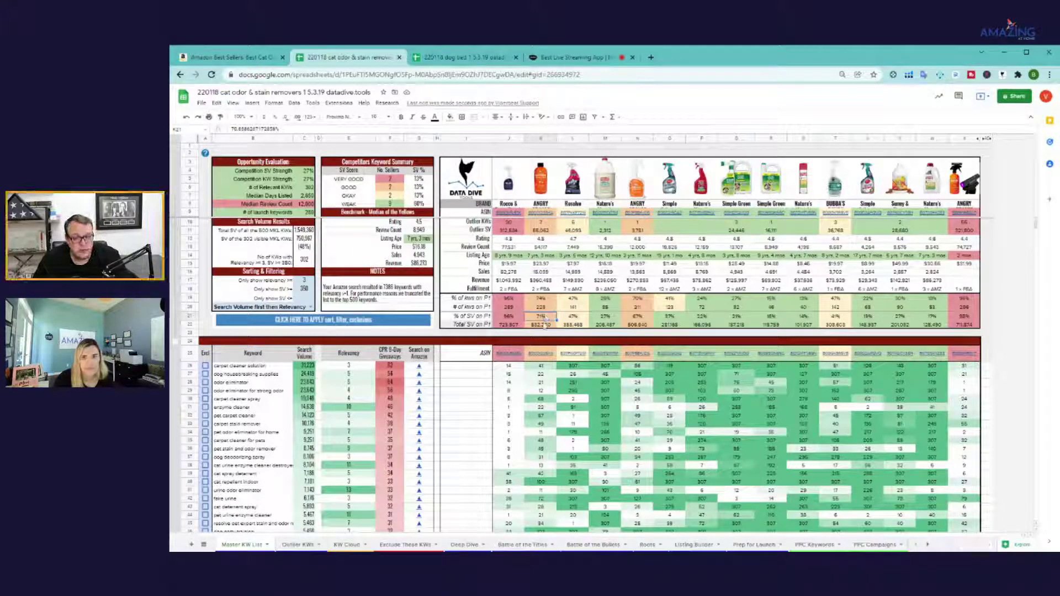
Evaluate Resolve against all the listed products by page-one search volume share, sales and outlier keyword figures
{"action": "left_click", "coordinate": [573, 137]}
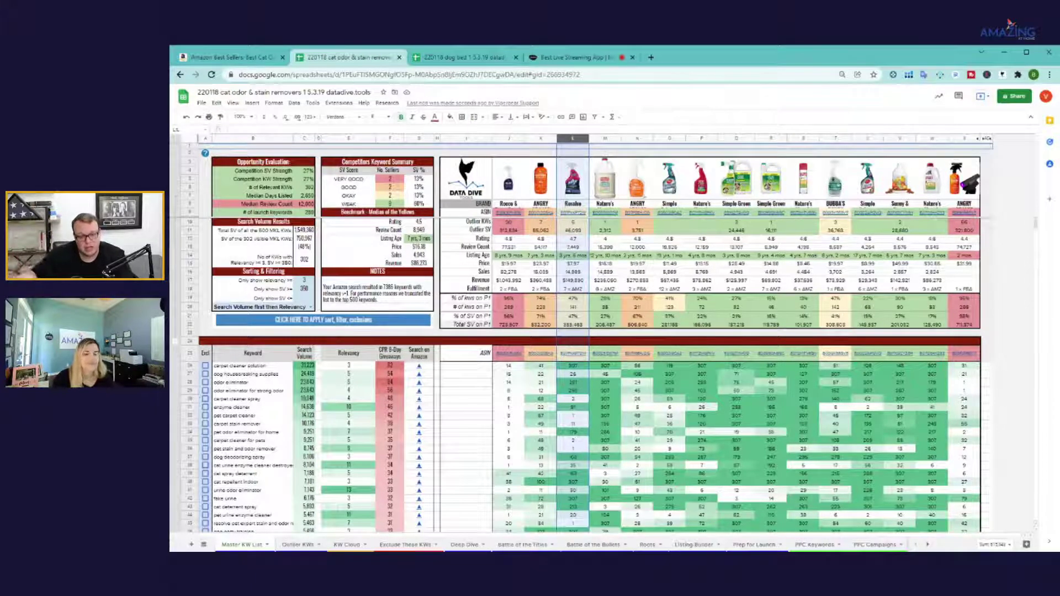
{"action": "left_click", "coordinate": [585, 383]}
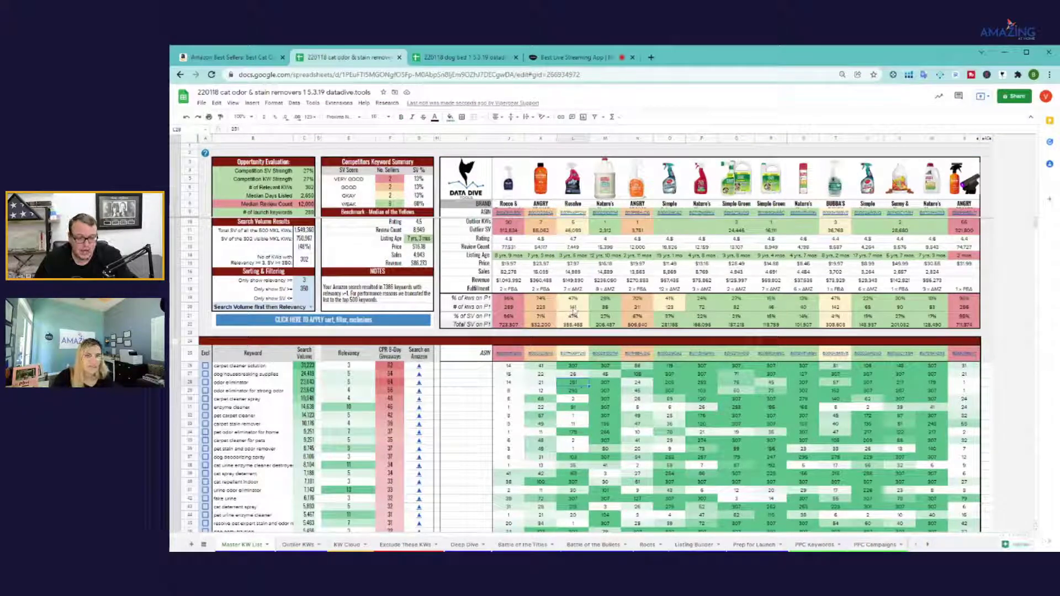
{"action": "left_click", "coordinate": [569, 138]}
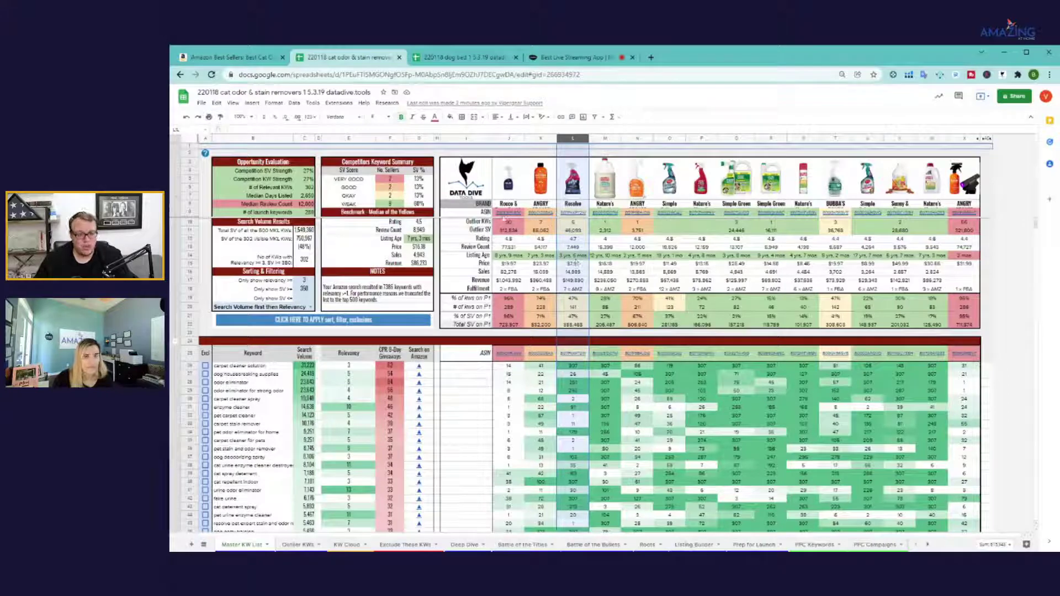
{"action": "left_click_drag", "start_coordinate": [507, 178], "coordinate": [963, 178]}
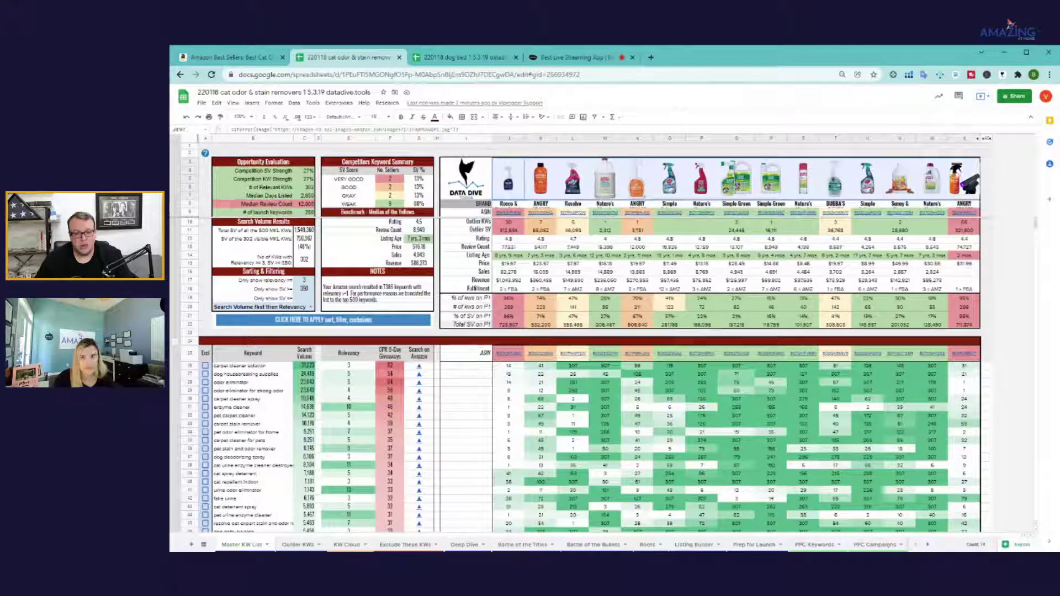
{"action": "left_click", "coordinate": [574, 317]}
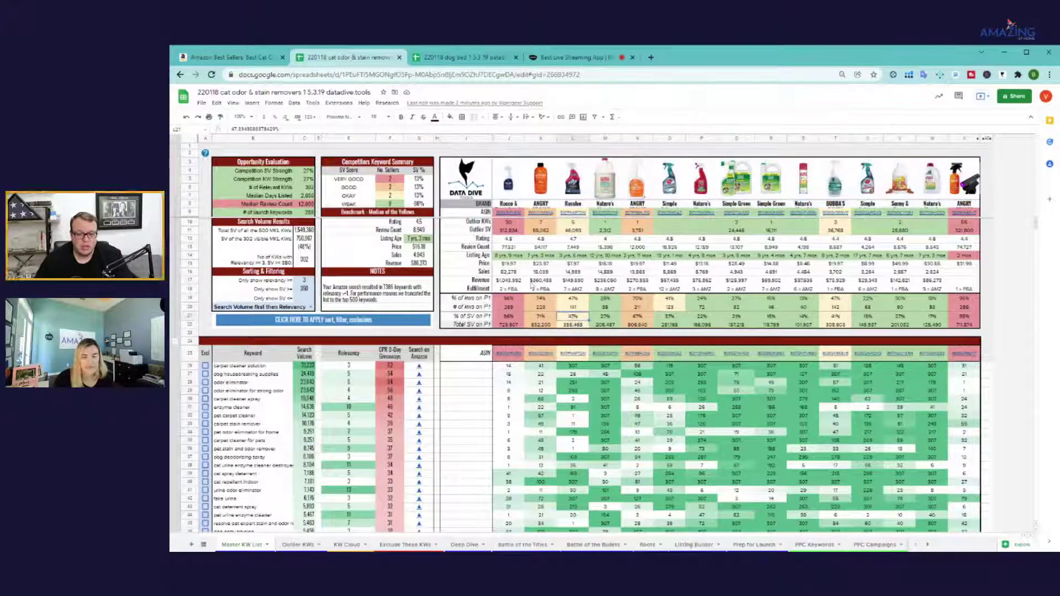
{"action": "left_click_drag", "start_coordinate": [512, 273], "coordinate": [710, 274]}
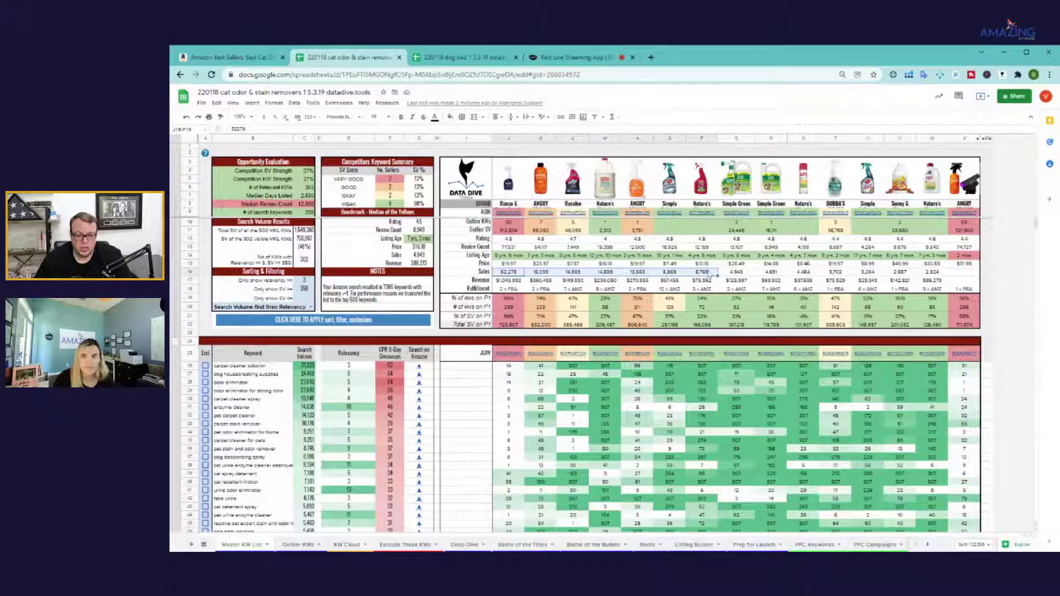
{"action": "left_click", "coordinate": [573, 229]}
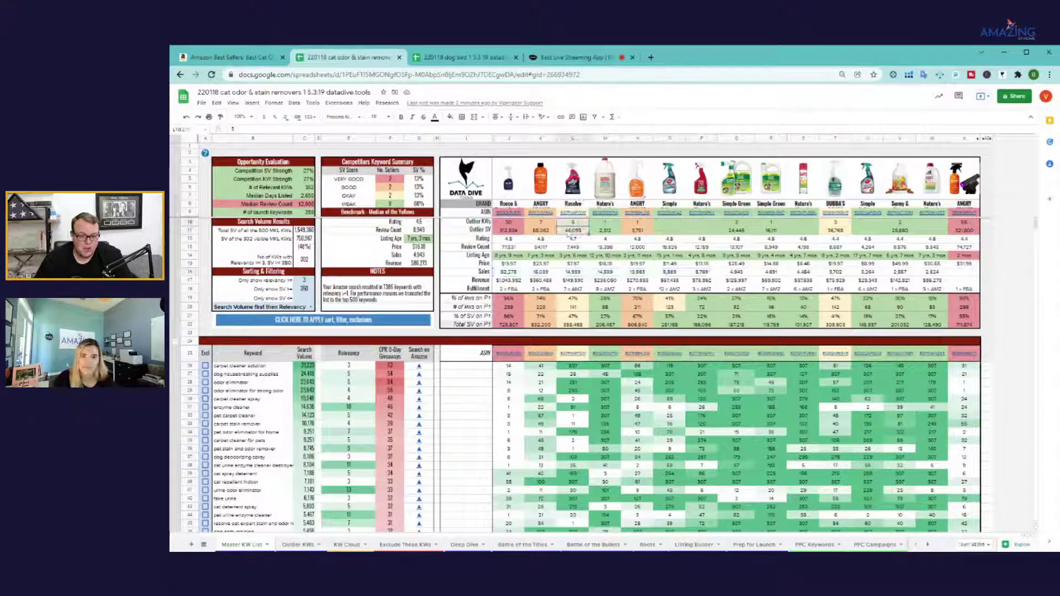
Check the first Nature's product's page-one search volume share and the sales of the five mid-range products from Simple to Nature's
{"action": "left_click", "coordinate": [604, 317]}
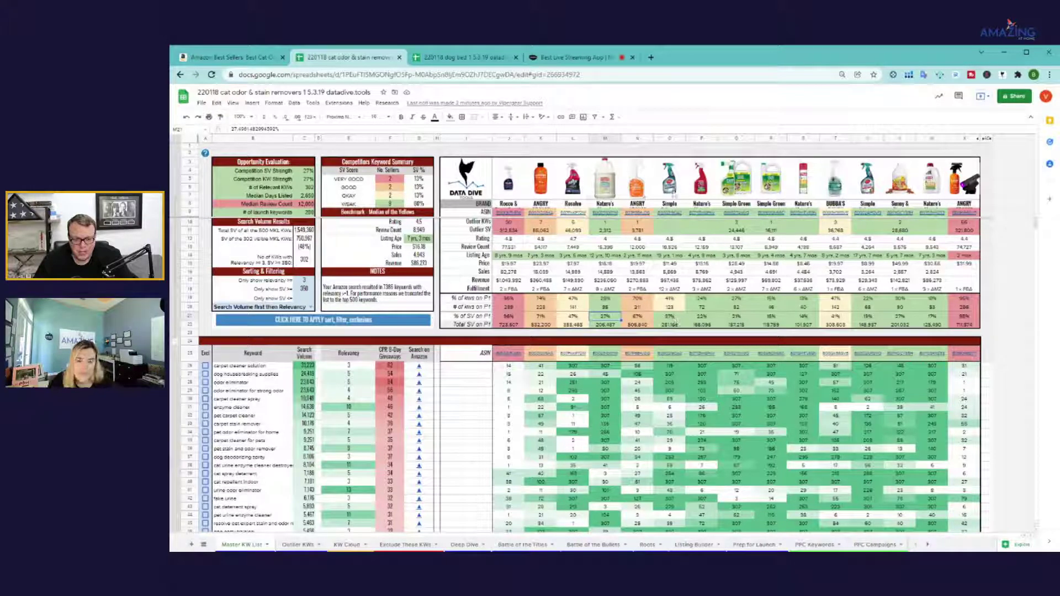
{"action": "mouse_move", "coordinate": [670, 138]}
{"action": "left_mouse_down"}
{"action": "mouse_move", "coordinate": [835, 138]}
{"action": "mouse_move", "coordinate": [807, 139]}
{"action": "left_mouse_up"}
{"action": "left_click", "coordinate": [685, 275]}
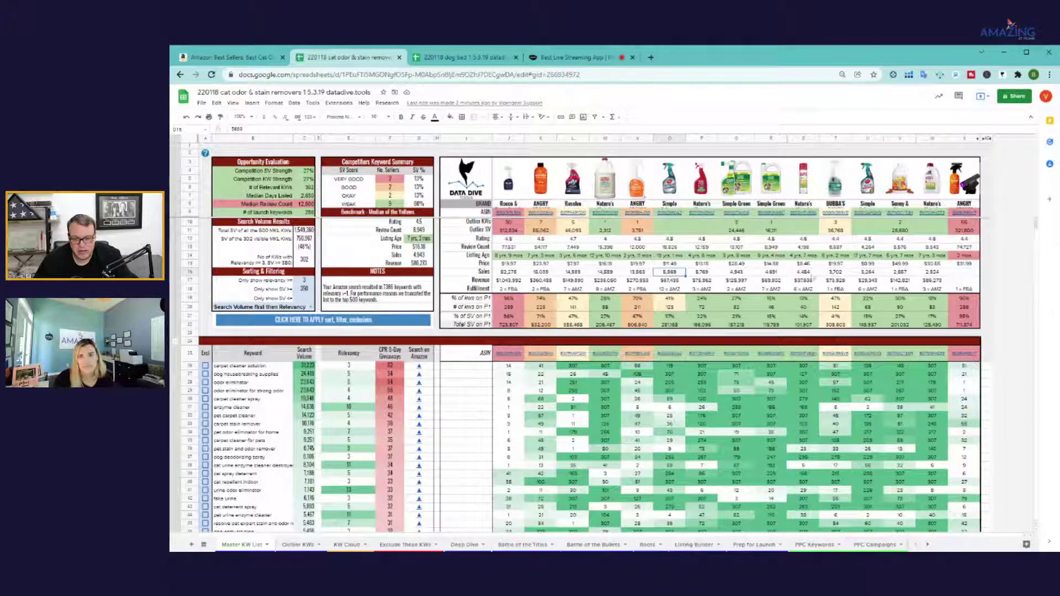
{"action": "left_click_drag", "start_coordinate": [793, 276], "coordinate": [675, 274]}
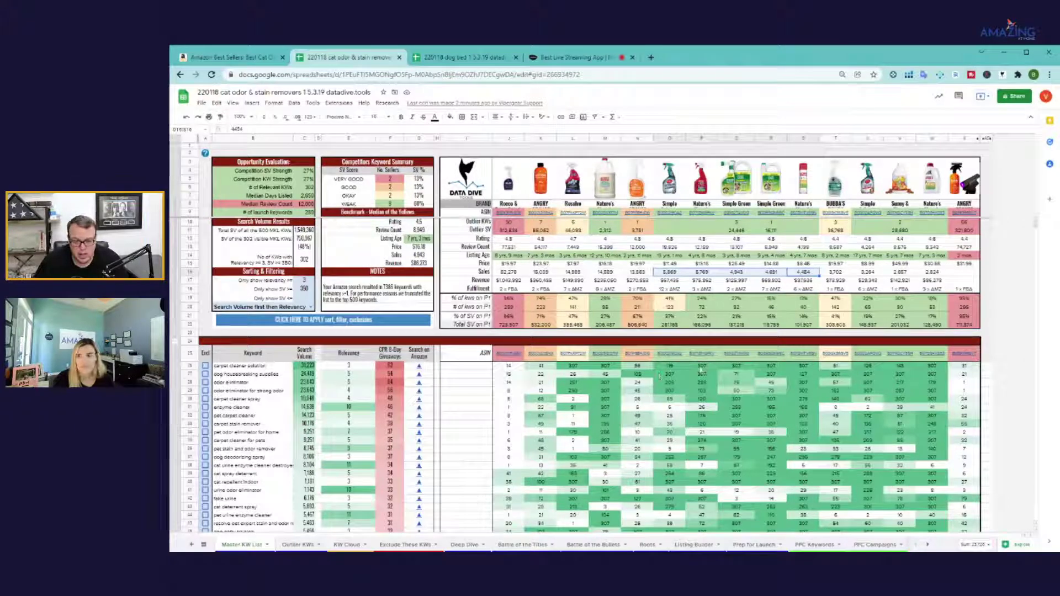
Examine the mid-range products' ranks for "dog housebreaking supplies", "odor eliminator for strong odor" and "carpet cleaner spray"
{"action": "left_click_drag", "start_coordinate": [674, 377], "coordinate": [713, 380]}
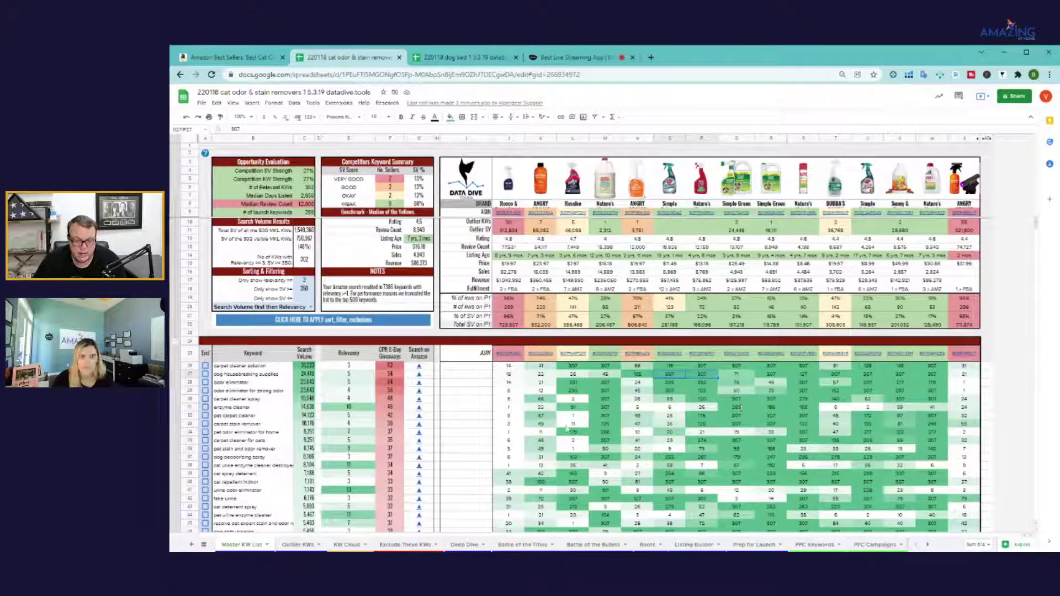
{"action": "left_click_drag", "start_coordinate": [669, 390], "coordinate": [234, 393]}
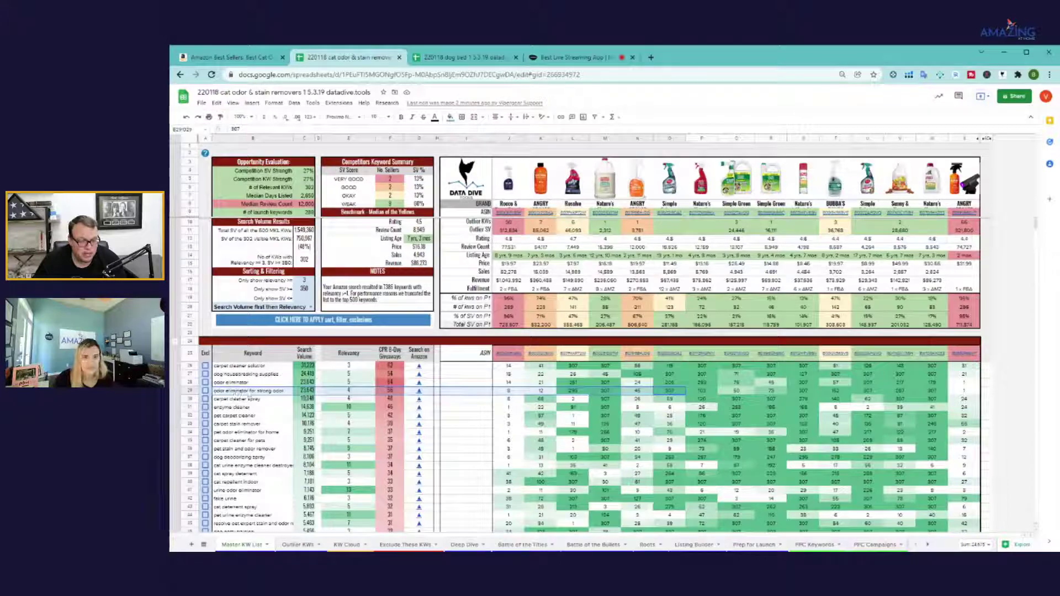
{"action": "left_click", "coordinate": [672, 391]}
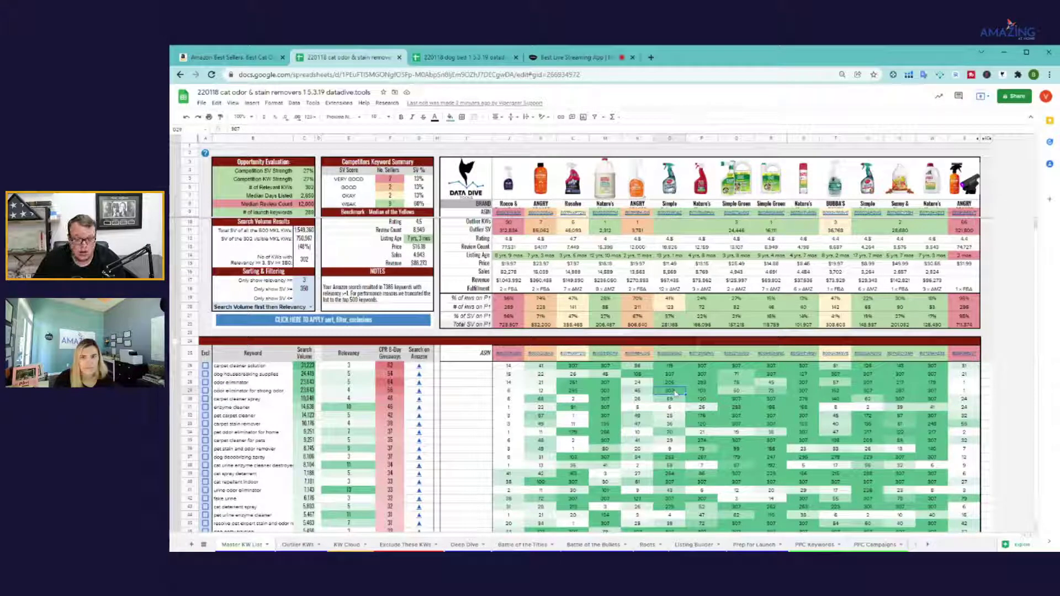
{"action": "left_click", "coordinate": [803, 391]}
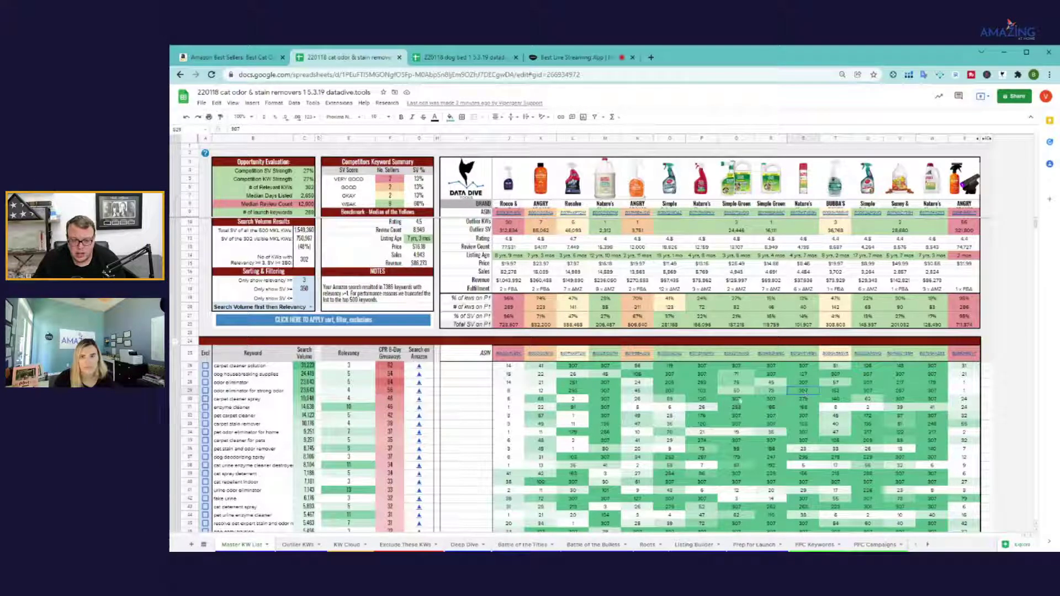
{"action": "left_click_drag", "start_coordinate": [739, 399], "coordinate": [250, 402]}
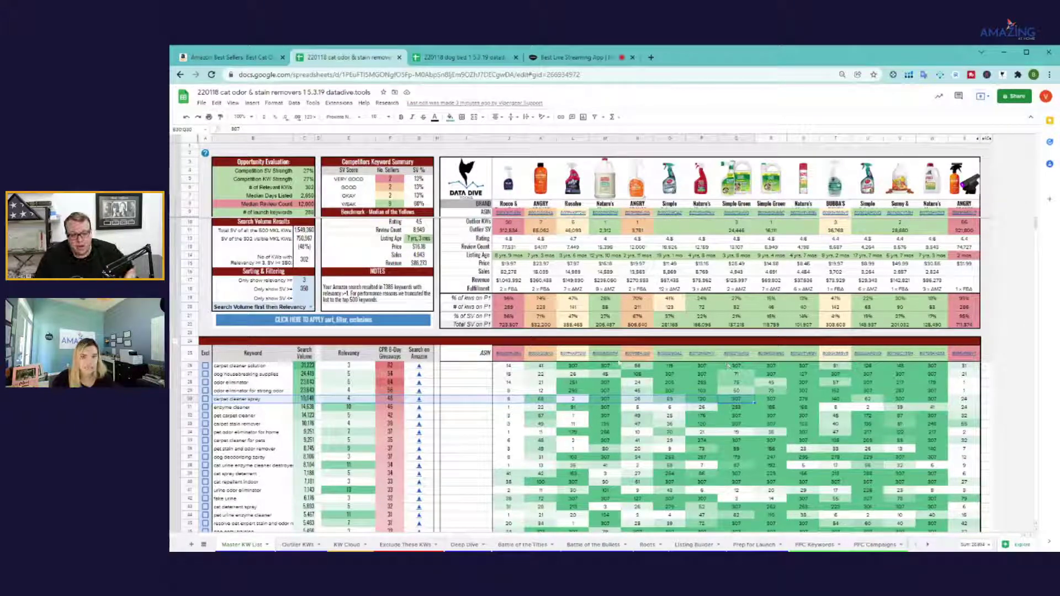
Open the Deep Dive sheet of the cat odor and stain removers workbook
{"action": "left_click", "coordinate": [688, 545]}
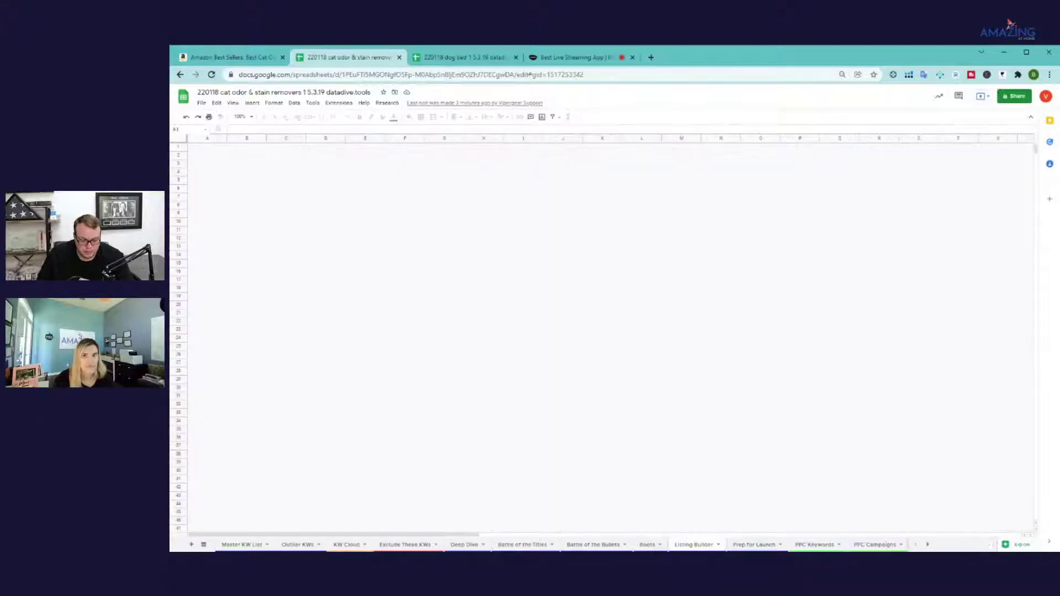
{"action": "left_click", "coordinate": [463, 546]}
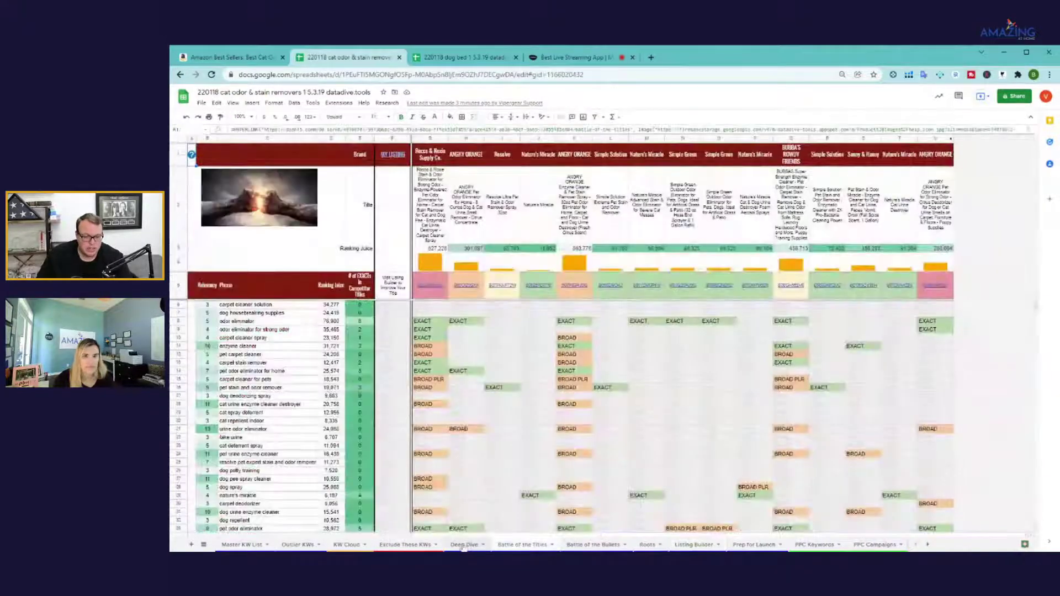
{"action": "left_click", "coordinate": [464, 545]}
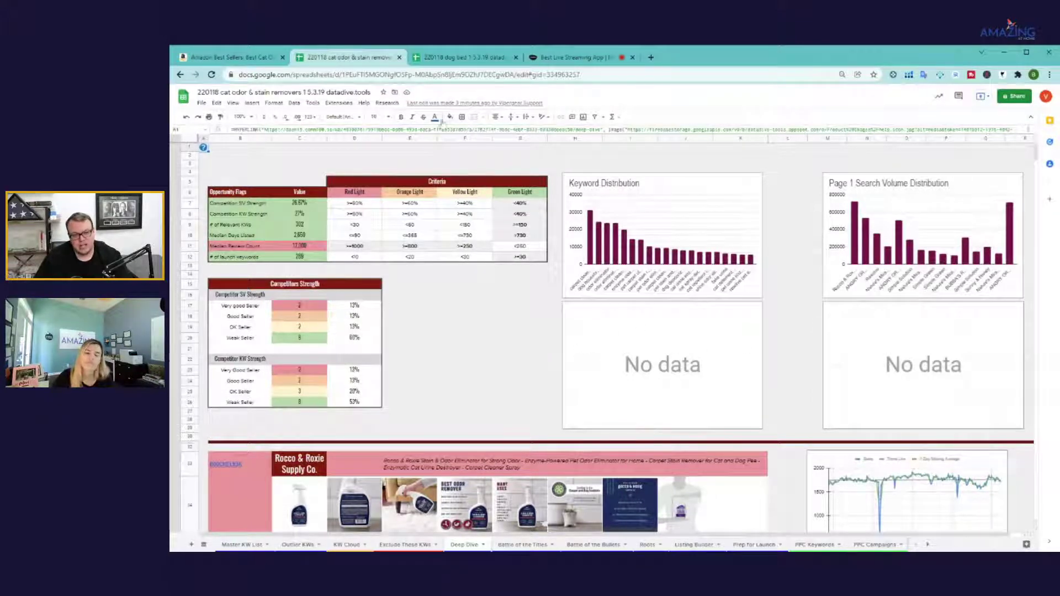
Switch to the dog bed workbook and look through the competitor blocks on its Deep Dive sheet
{"action": "left_click", "coordinate": [441, 55]}
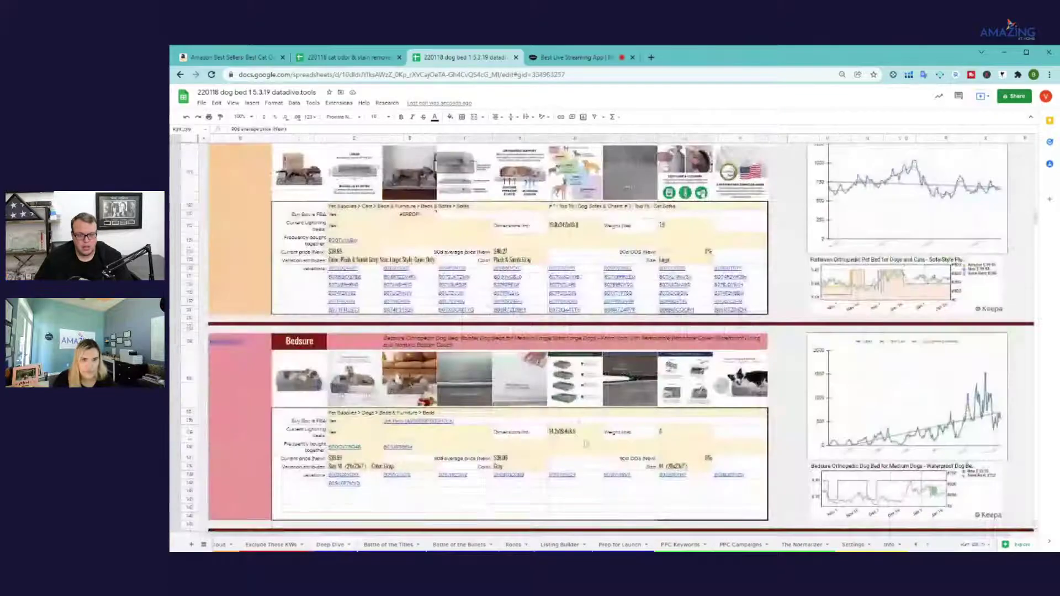
{"action": "scroll", "coordinate": [579, 423], "scroll_direction": "down", "scroll_amount": 5}
{"action": "scroll", "coordinate": [579, 424], "scroll_direction": "up", "scroll_amount": 20}
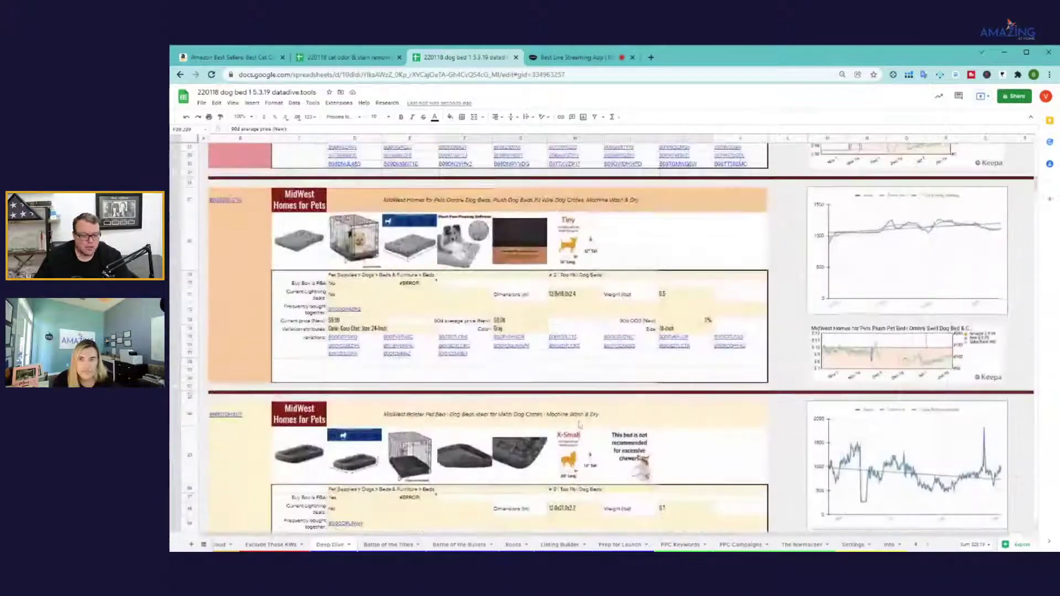
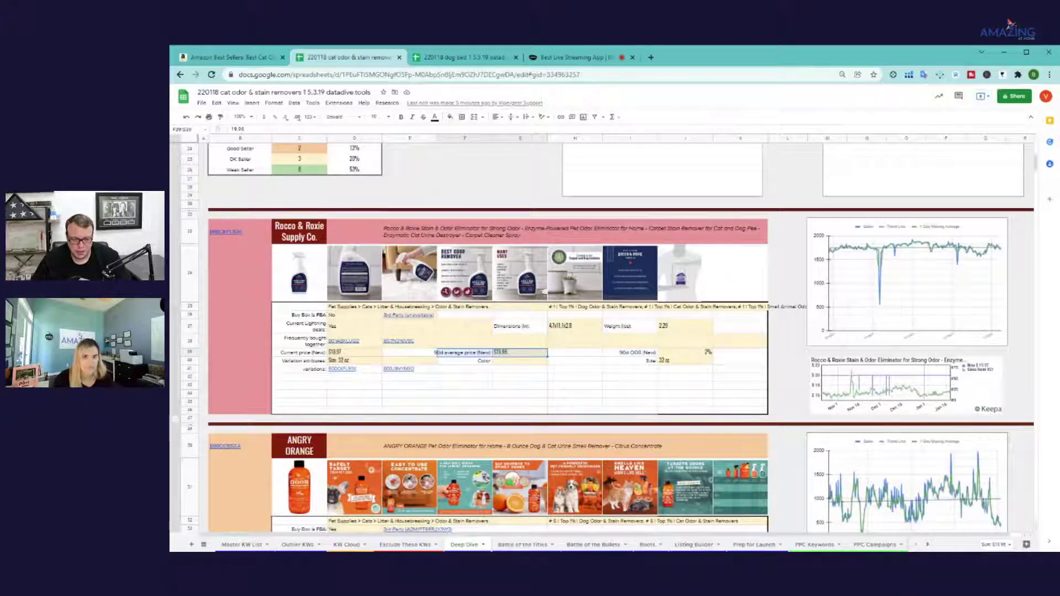
On the cat odor Deep Dive sheet, review Rocco & Roxie's listing images, plus the images and variations of the 8-ounce Angry Orange concentrate
{"action": "left_click", "coordinate": [354, 274]}
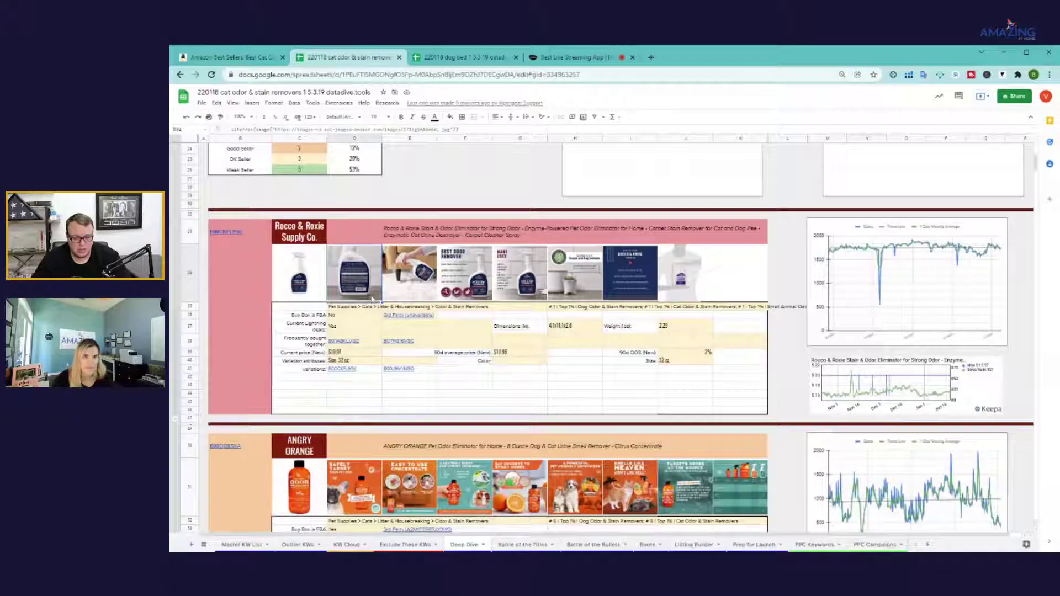
{"action": "scroll", "coordinate": [367, 284], "scroll_direction": "down", "scroll_amount": 2}
{"action": "scroll", "coordinate": [367, 284], "scroll_direction": "down", "scroll_amount": 3}
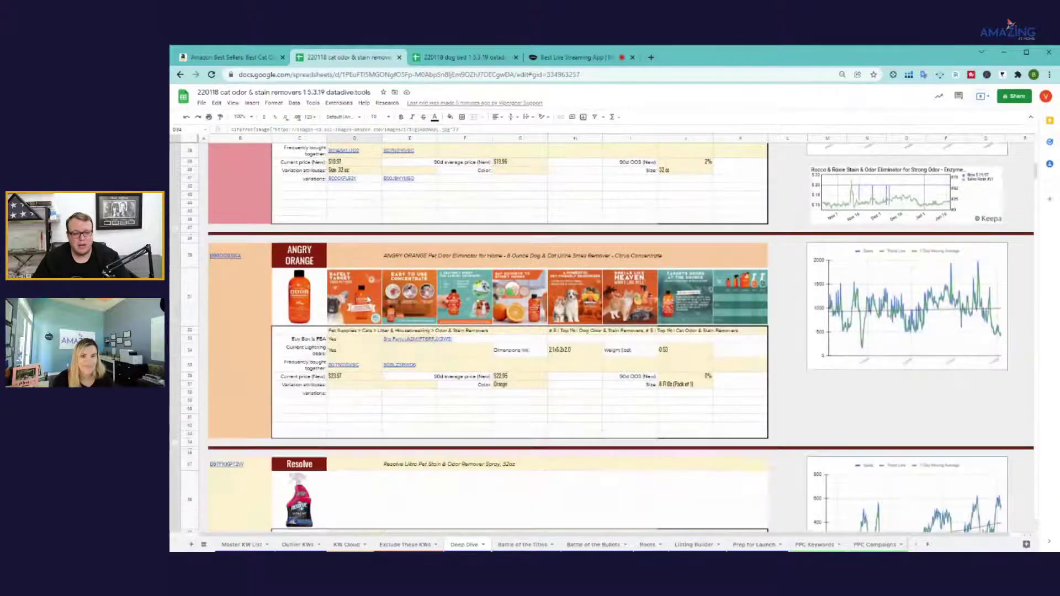
{"action": "left_click_drag", "start_coordinate": [312, 287], "coordinate": [724, 277]}
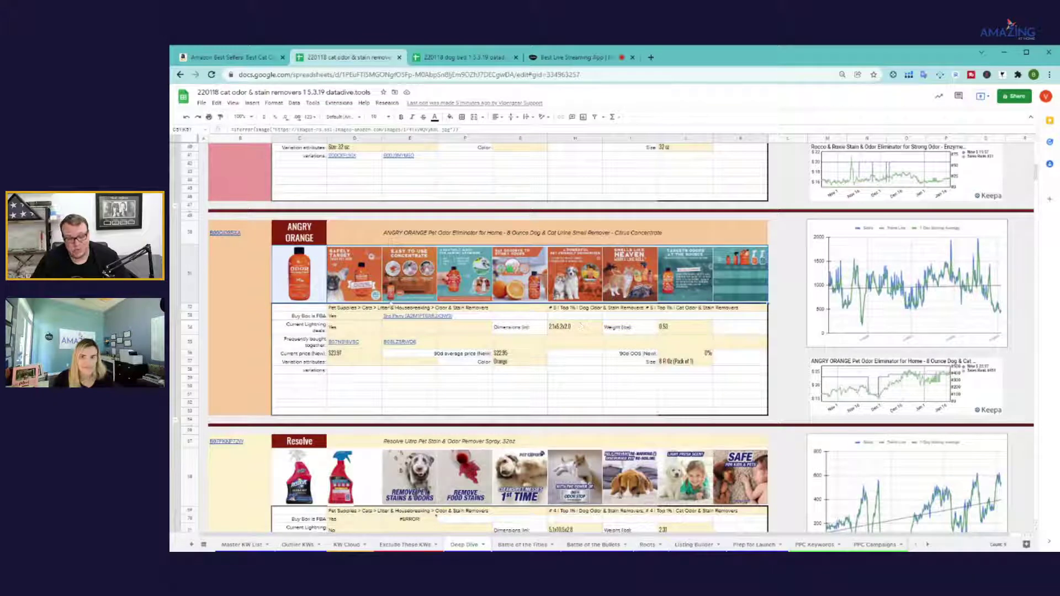
{"action": "left_click", "coordinate": [394, 378]}
{"action": "left_click_drag", "start_coordinate": [327, 371], "coordinate": [540, 409]}
{"action": "left_click_drag", "start_coordinate": [355, 274], "coordinate": [733, 280]}
{"action": "left_click", "coordinate": [370, 274]}
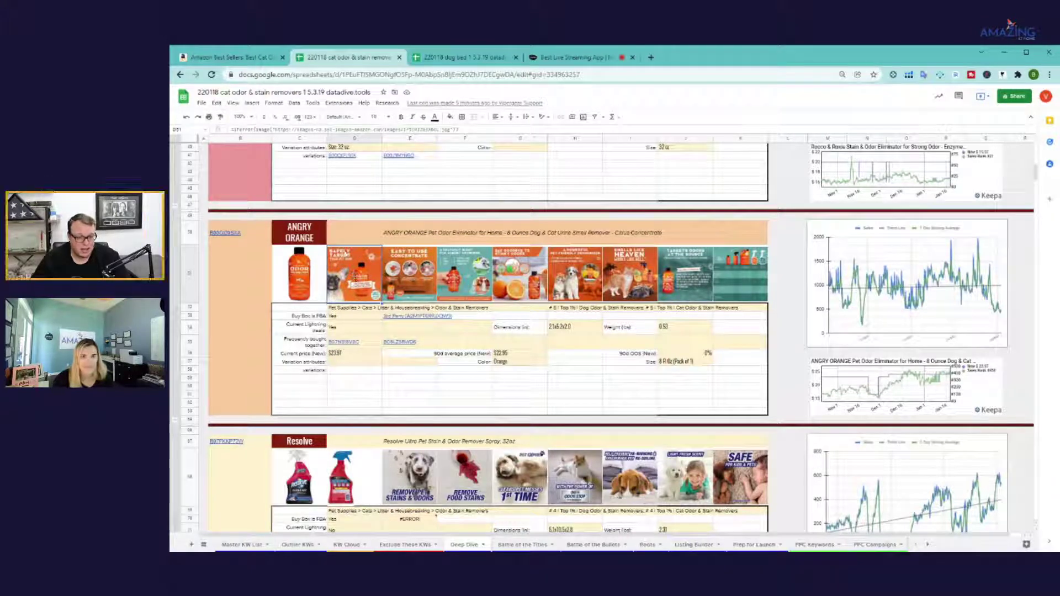
Check the 8-ounce Angry Orange concentrate's Amazon product page and return to the cat odor workbook
{"action": "left_click", "coordinate": [226, 233]}
{"action": "left_click", "coordinate": [287, 250]}
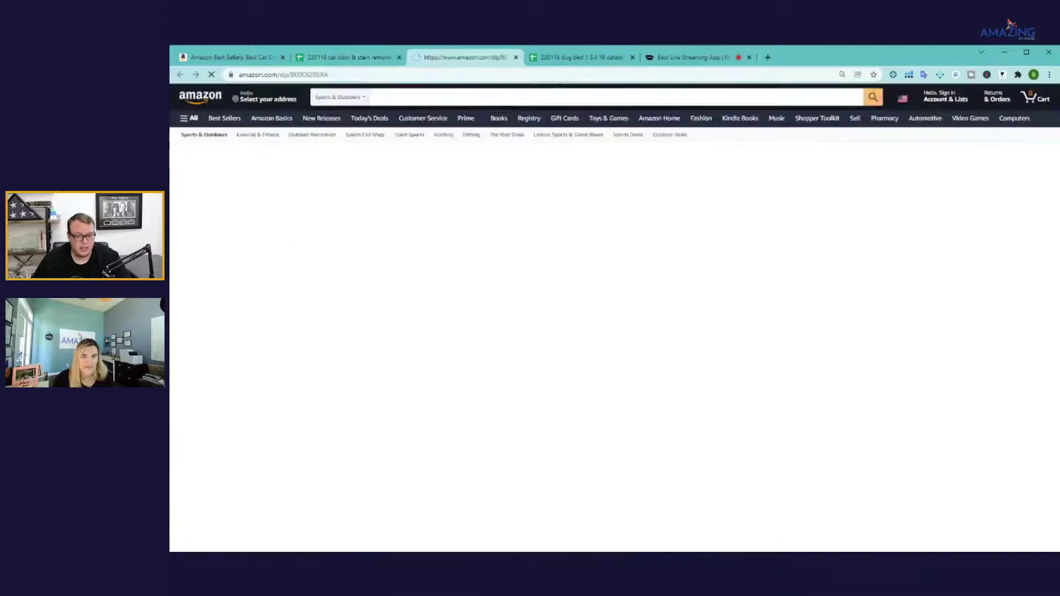
{"action": "mouse_move", "coordinate": [298, 290]}
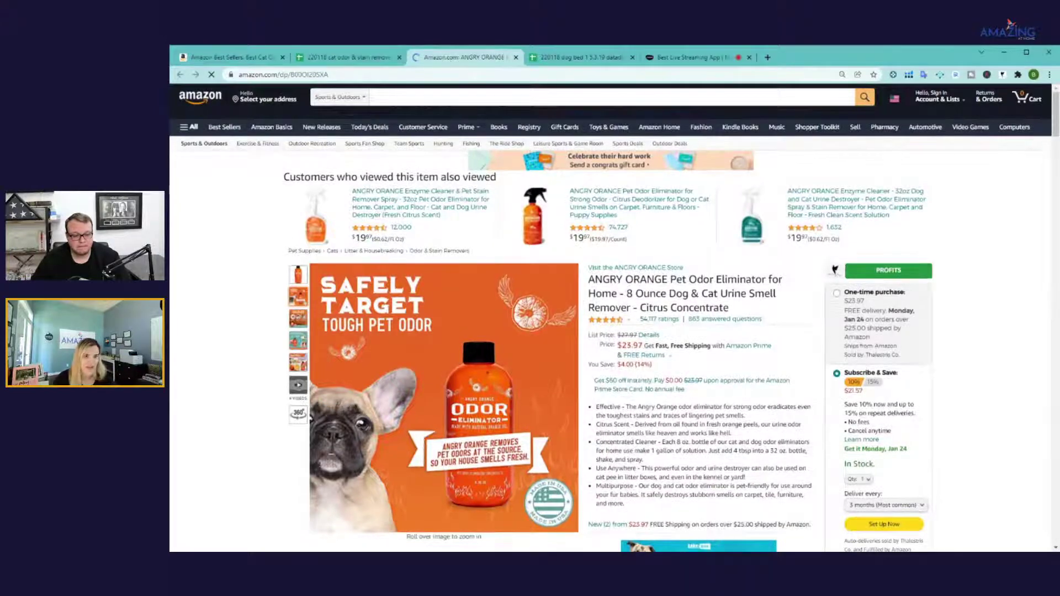
{"action": "key", "text": "ctrl+shift+Tab"}
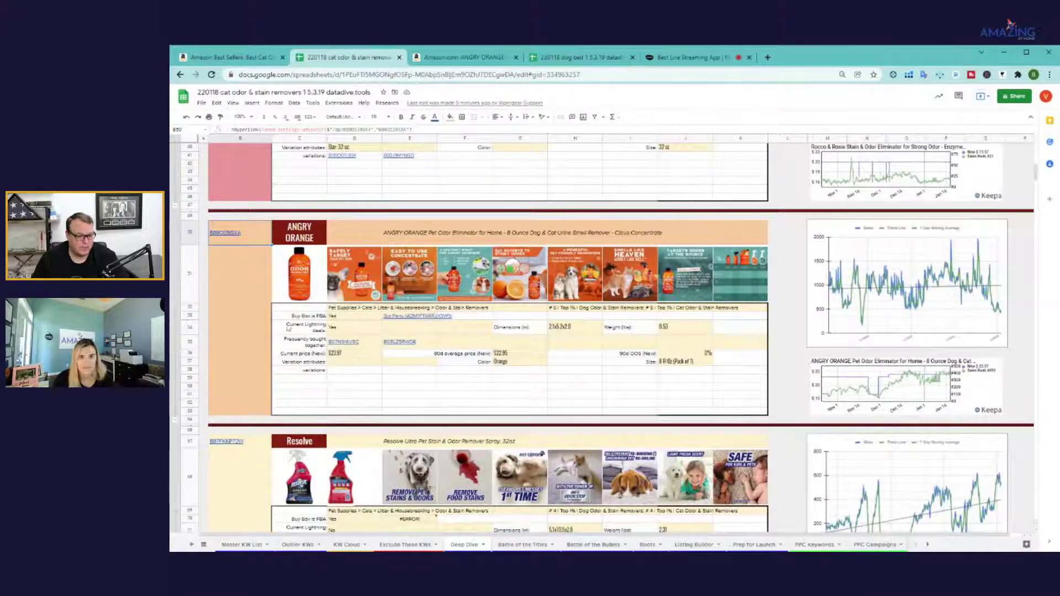
Examine the listing images of the Resolve spray and the one-gallon Nature's Miracle product
{"action": "scroll", "coordinate": [275, 342], "scroll_direction": "down", "scroll_amount": 3}
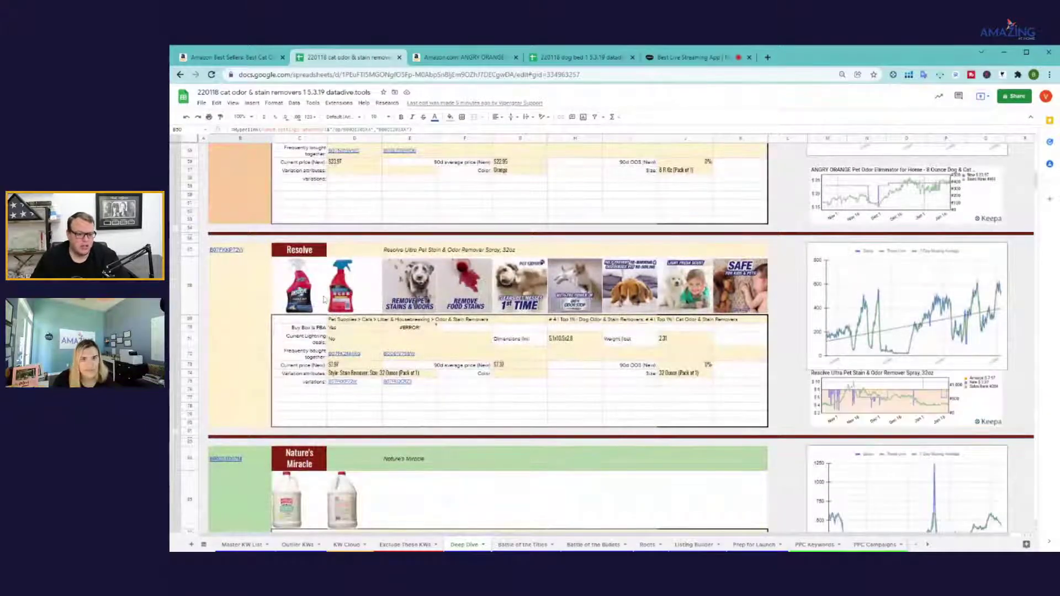
{"action": "left_click", "coordinate": [348, 296]}
{"action": "scroll", "coordinate": [348, 352], "scroll_direction": "down", "scroll_amount": 2}
{"action": "left_click_drag", "start_coordinate": [348, 387], "coordinate": [579, 387]}
{"action": "scroll", "coordinate": [437, 427], "scroll_direction": "down", "scroll_amount": 3}
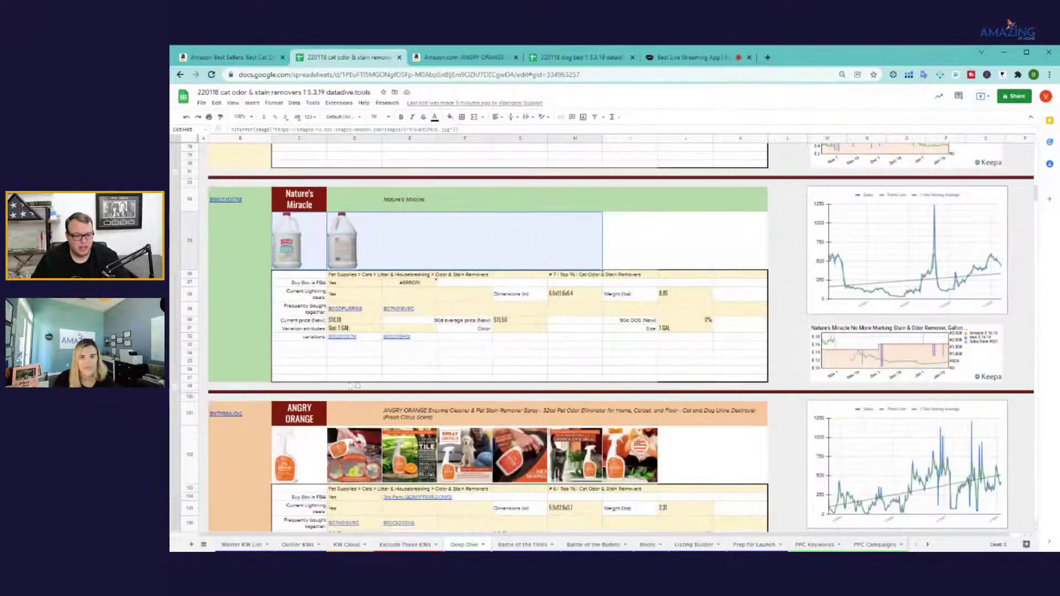
Compare the one-gallon Nature's Miracle block's title and images with those of the 32-ounce Angry Orange enzyme cleaner below it
{"action": "scroll", "coordinate": [433, 386], "scroll_direction": "down", "scroll_amount": 3}
{"action": "left_click", "coordinate": [428, 330]}
{"action": "scroll", "coordinate": [428, 330], "scroll_direction": "up", "scroll_amount": 2}
{"action": "scroll", "coordinate": [428, 330], "scroll_direction": "up", "scroll_amount": 1}
{"action": "scroll", "coordinate": [428, 330], "scroll_direction": "down", "scroll_amount": 3}
{"action": "scroll", "coordinate": [254, 270], "scroll_direction": "up", "scroll_amount": 3}
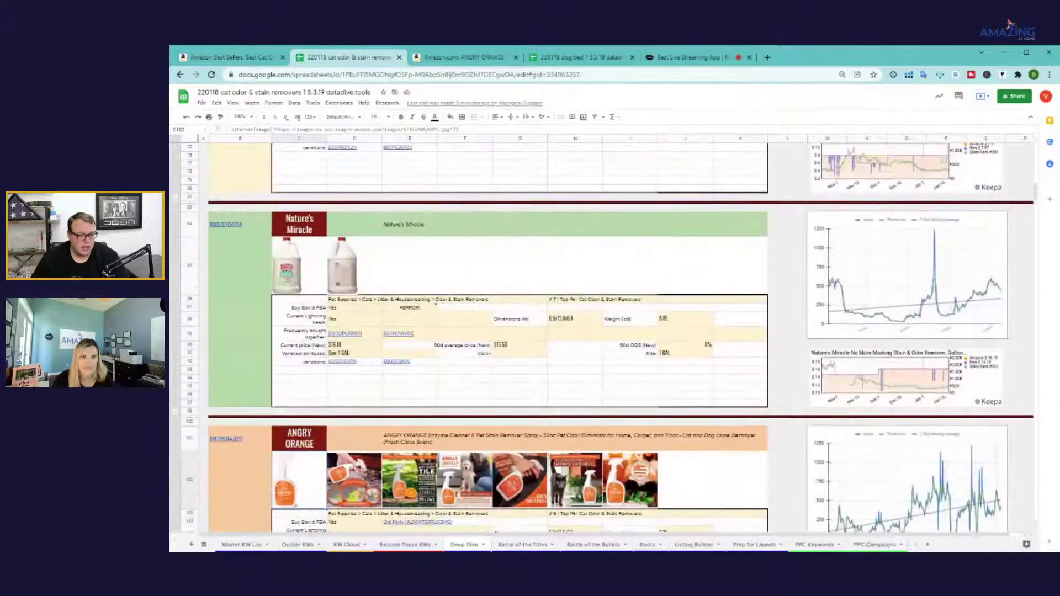
{"action": "left_click", "coordinate": [298, 228]}
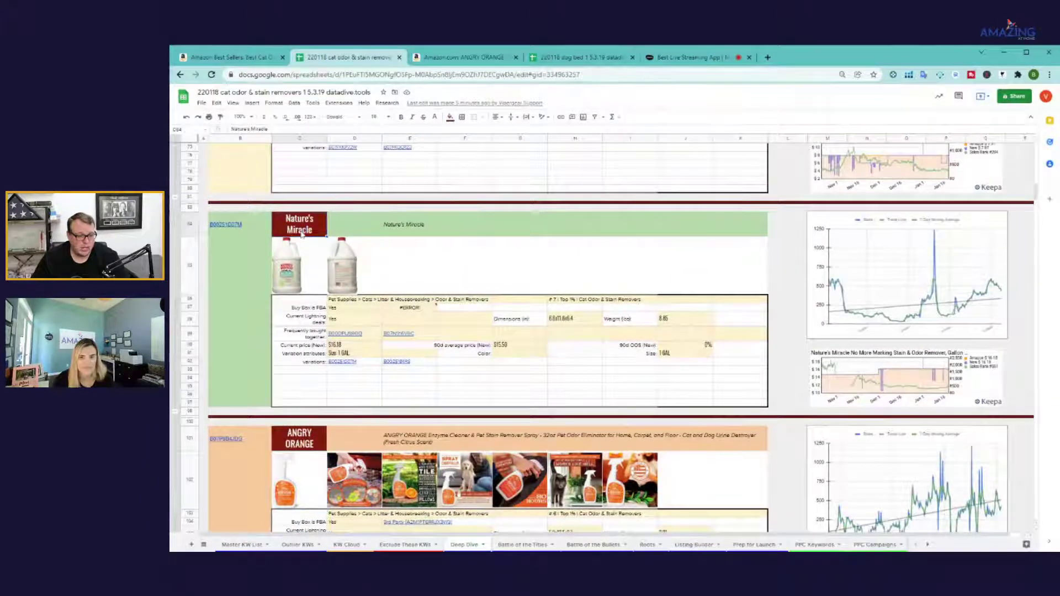
{"action": "scroll", "coordinate": [303, 249], "scroll_direction": "down", "scroll_amount": 1}
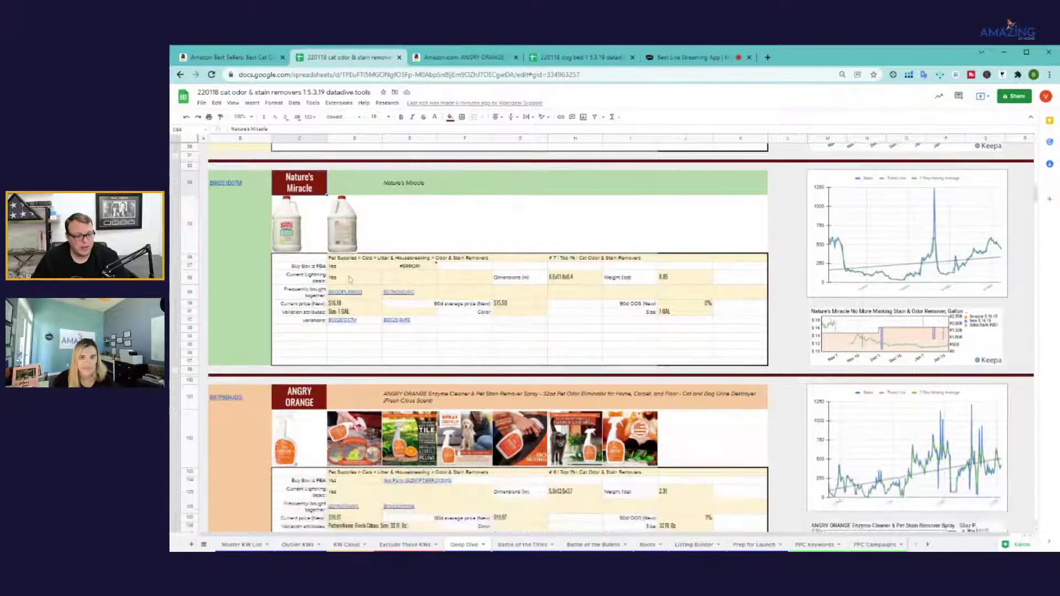
{"action": "scroll", "coordinate": [316, 349], "scroll_direction": "down", "scroll_amount": 2}
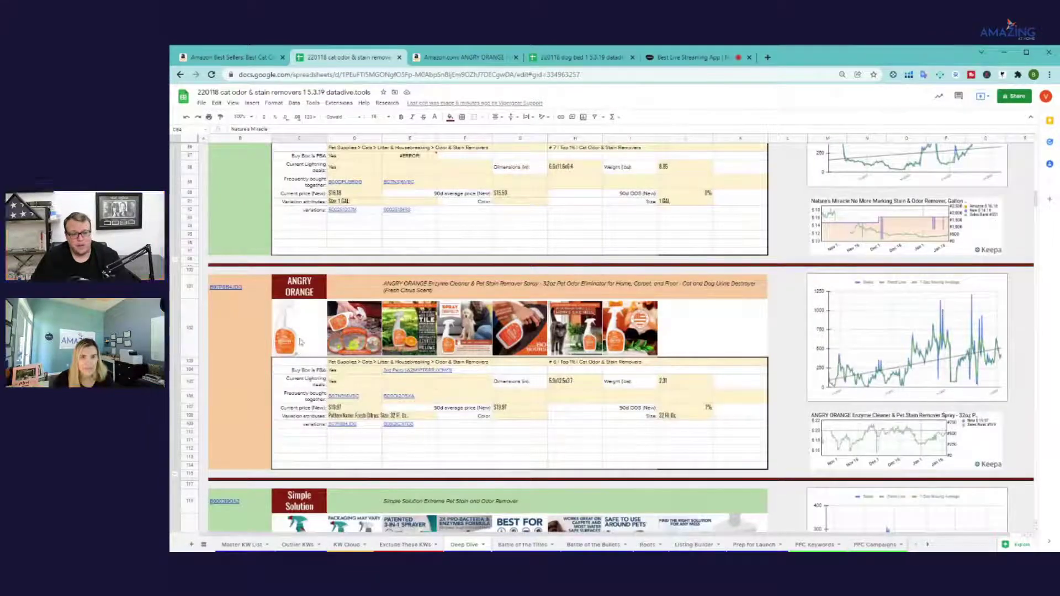
{"action": "scroll", "coordinate": [349, 274], "scroll_direction": "up", "scroll_amount": 2}
{"action": "scroll", "coordinate": [348, 275], "scroll_direction": "up", "scroll_amount": 1}
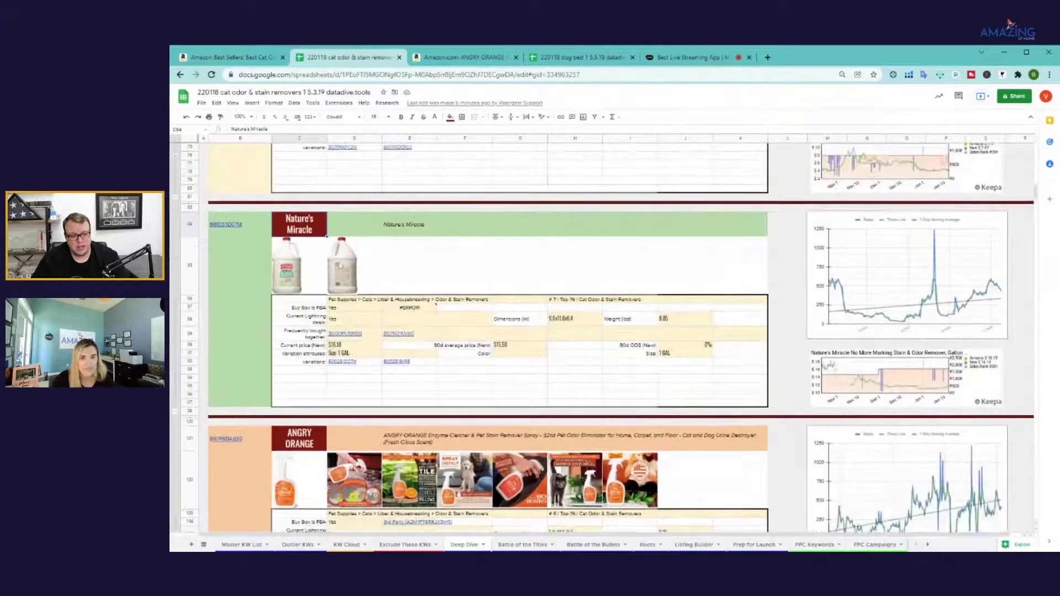
Inspect the main image, variations and secondary images of the 32-ounce Angry Orange enzyme cleaner
{"action": "scroll", "coordinate": [320, 361], "scroll_direction": "down", "scroll_amount": 5}
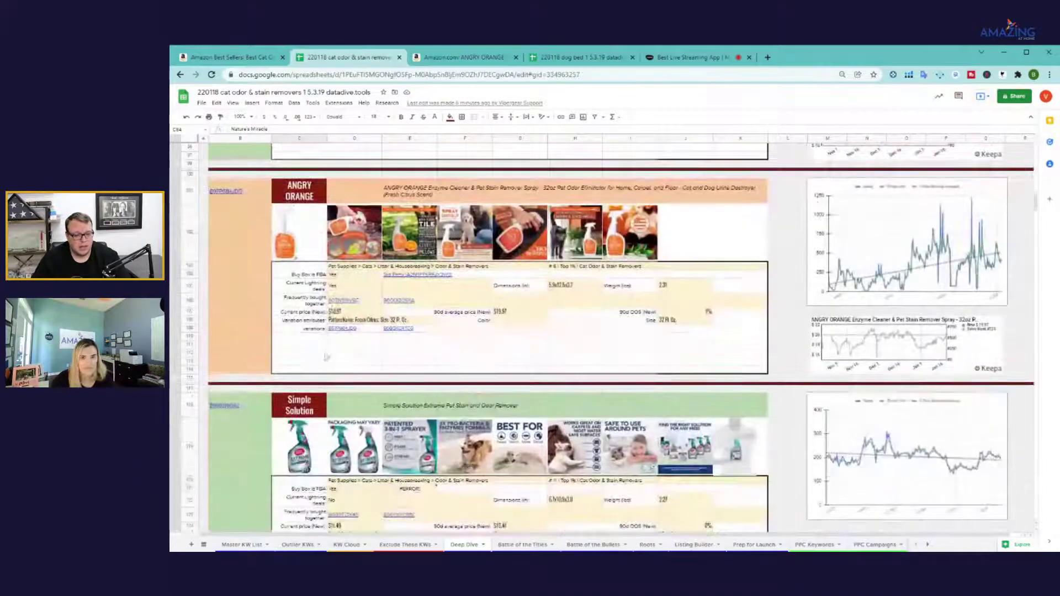
{"action": "left_click", "coordinate": [318, 241]}
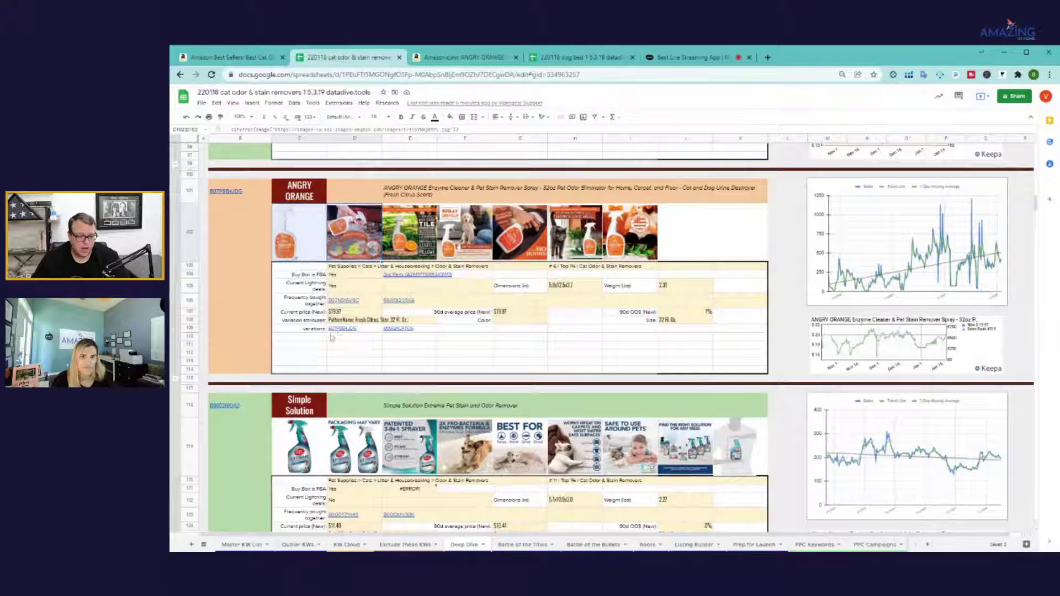
{"action": "left_click_drag", "start_coordinate": [318, 330], "coordinate": [420, 331]}
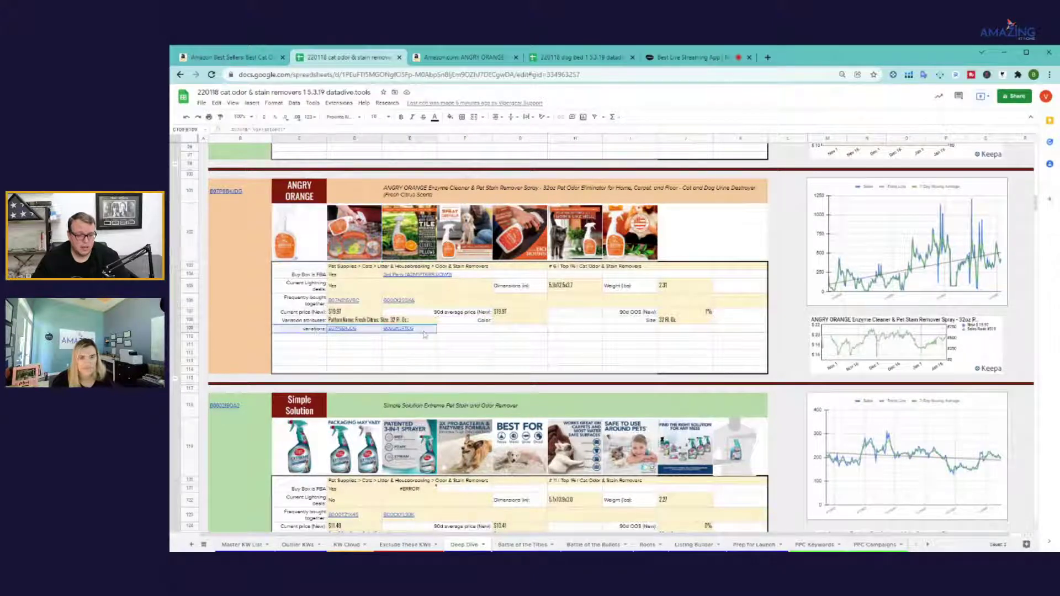
{"action": "left_click_drag", "start_coordinate": [353, 232], "coordinate": [635, 266]}
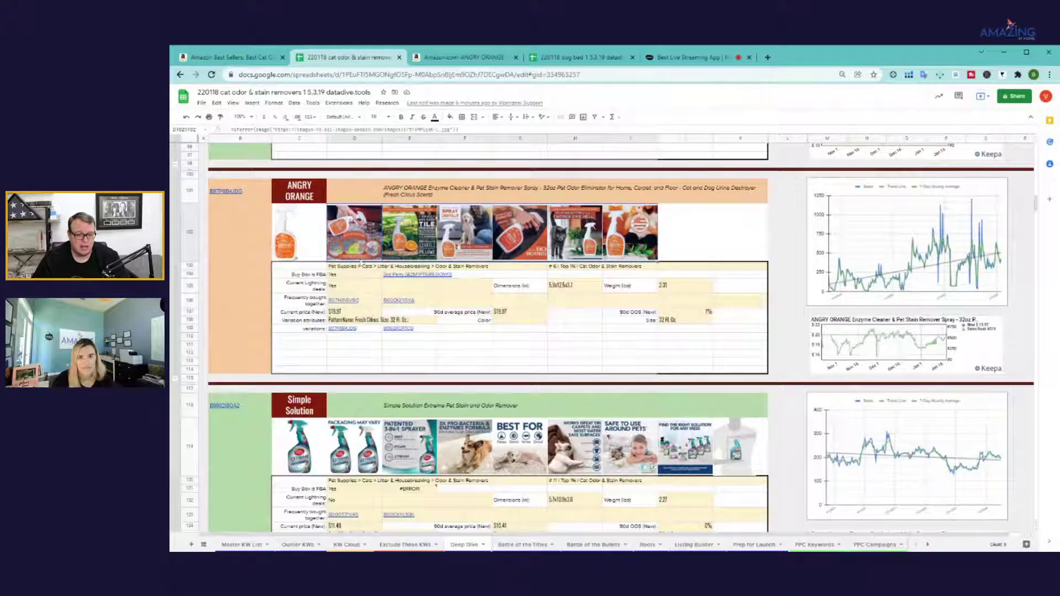
Review the full set of Simple Solution listing images, including the second packaging image and the 3-in-1 sprayer image
{"action": "scroll", "coordinate": [360, 263], "scroll_direction": "down", "scroll_amount": 5}
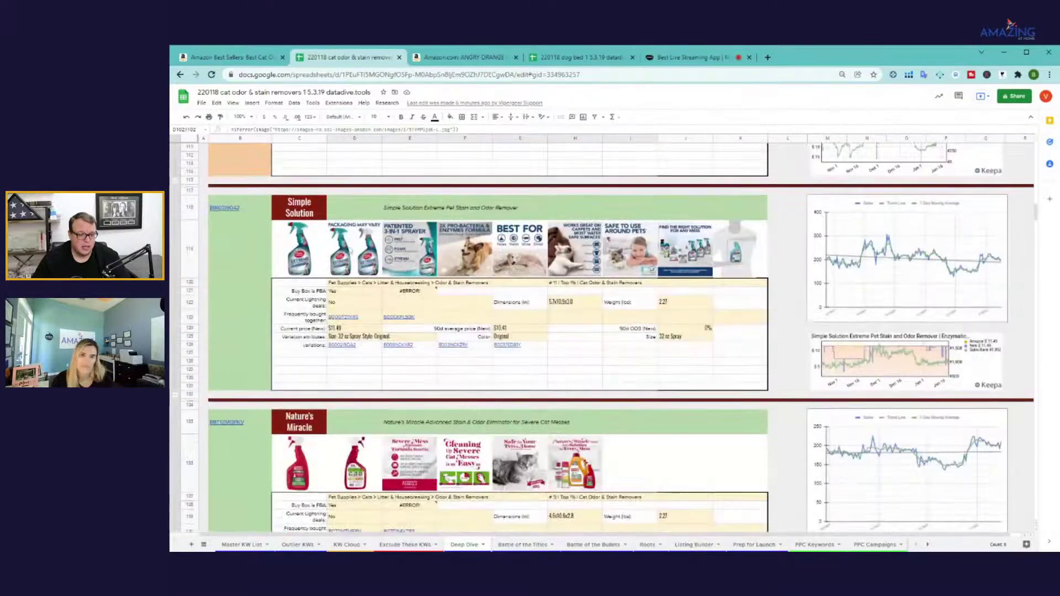
{"action": "left_click", "coordinate": [350, 251]}
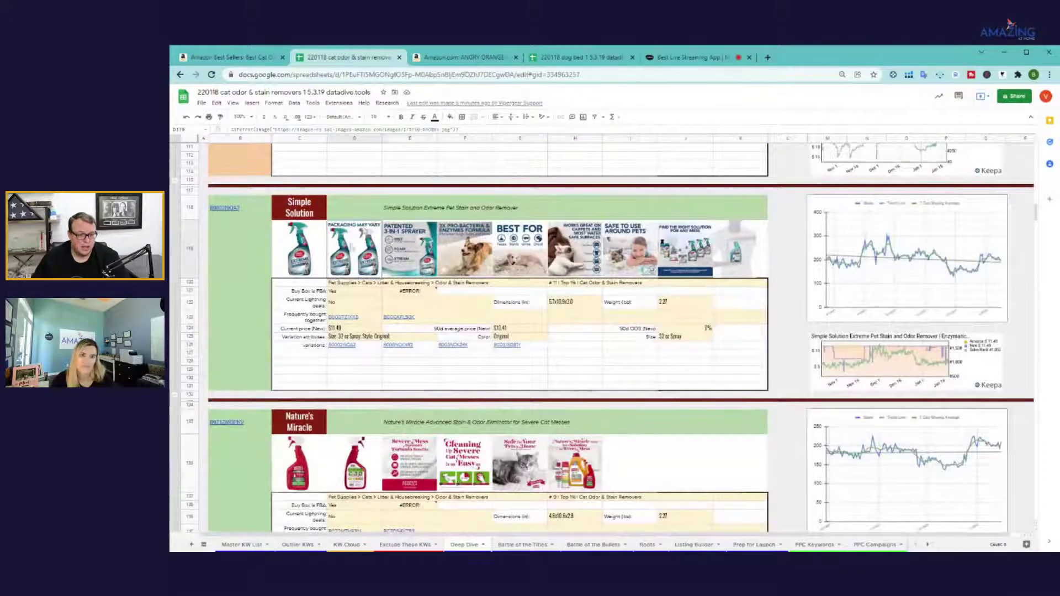
{"action": "left_click_drag", "start_coordinate": [353, 251], "coordinate": [752, 250]}
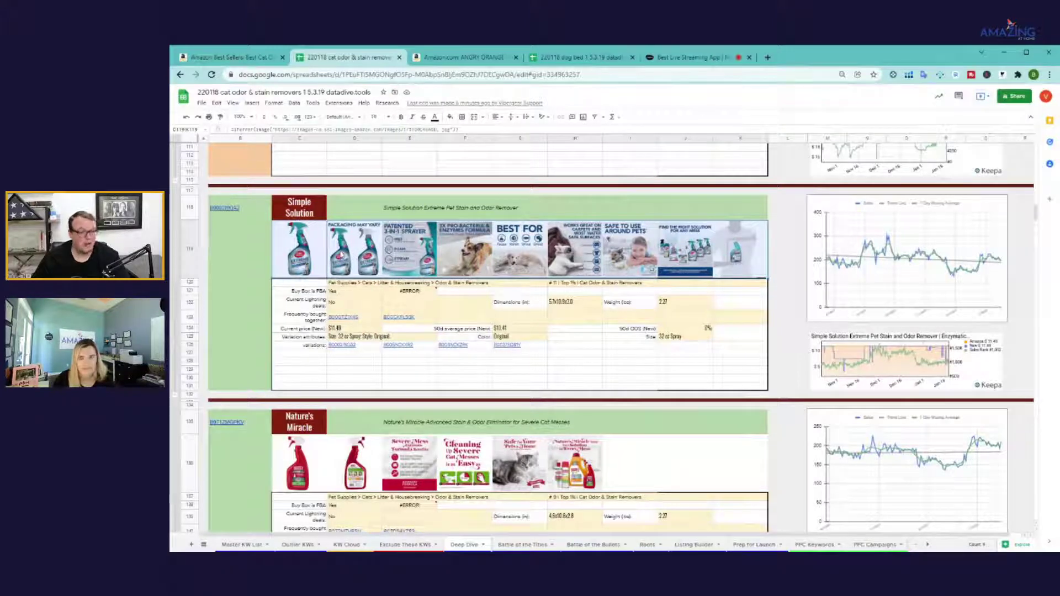
{"action": "left_click", "coordinate": [351, 249]}
{"action": "left_click", "coordinate": [373, 251]}
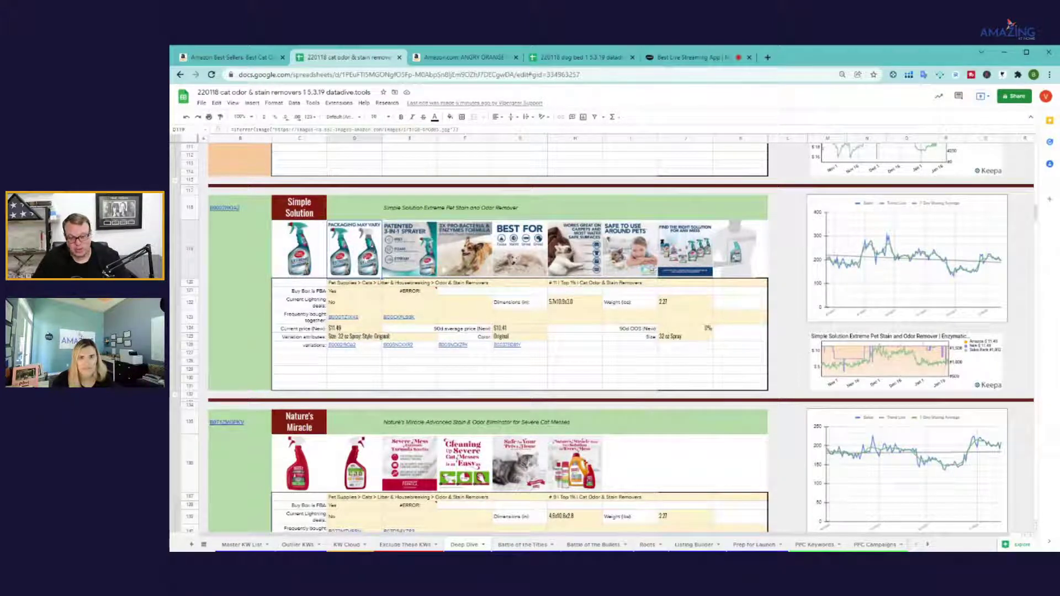
{"action": "left_click", "coordinate": [415, 236]}
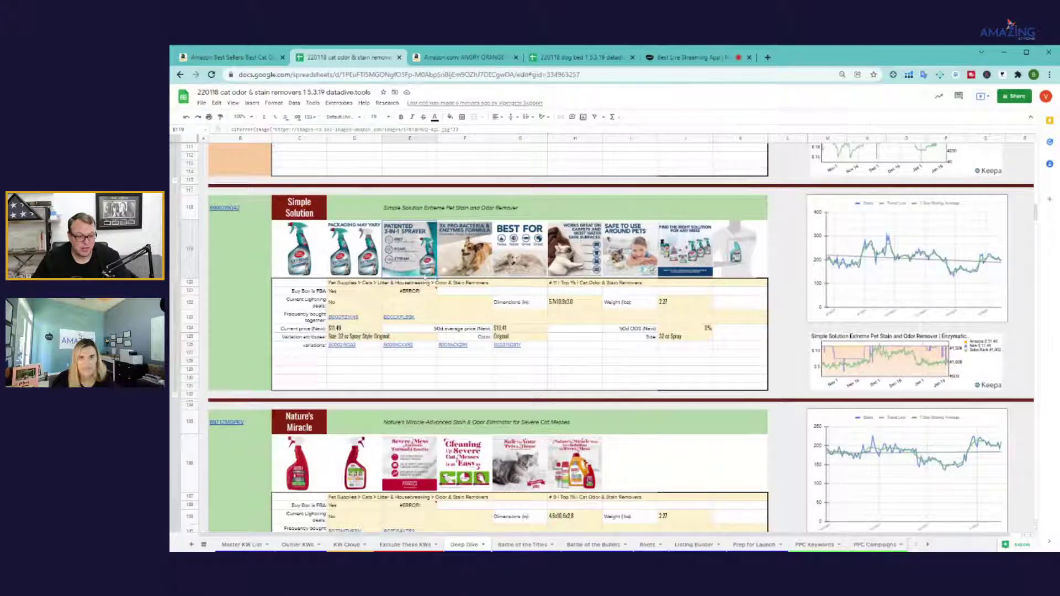
Examine the Nature's Miracle severe cat mess images, as well as the images and sales charts of the two Simple Green outdoor products
{"action": "scroll", "coordinate": [411, 254], "scroll_direction": "down", "scroll_amount": 5}
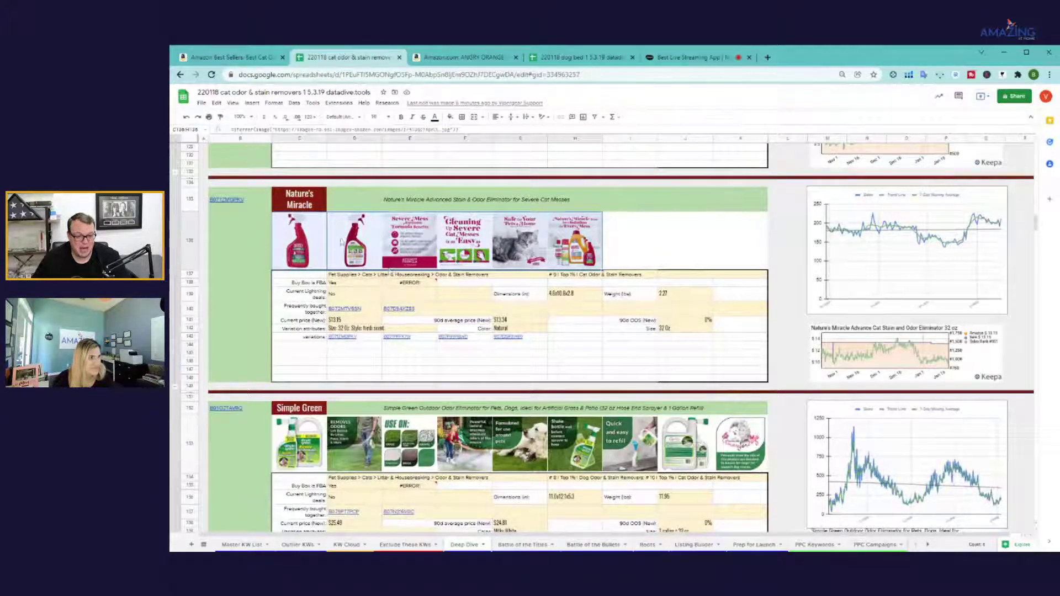
{"action": "left_click", "coordinate": [355, 268]}
{"action": "scroll", "coordinate": [534, 252], "scroll_direction": "down", "scroll_amount": 5}
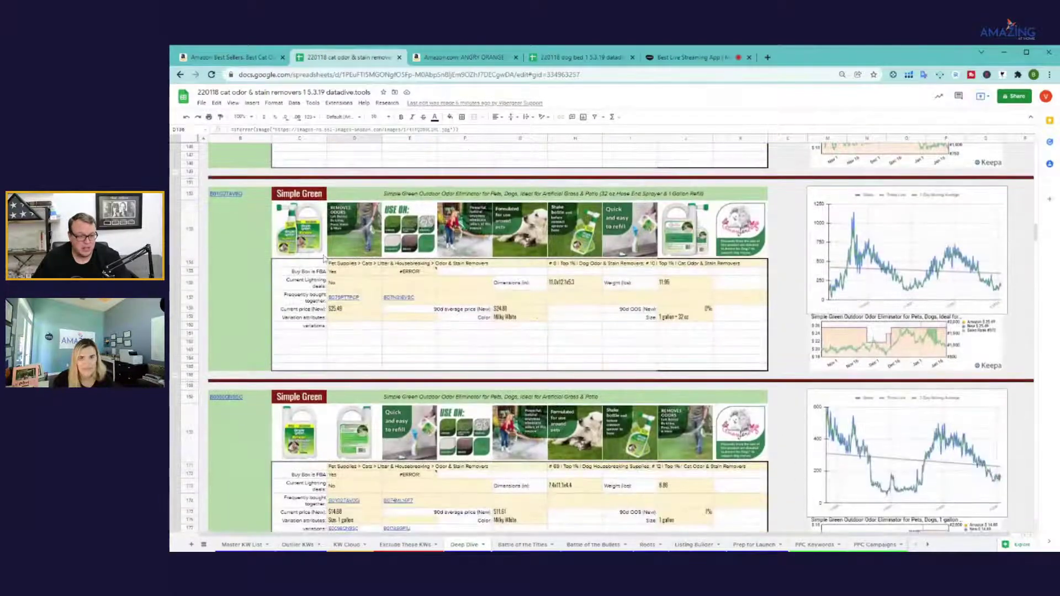
{"action": "left_click", "coordinate": [331, 255]}
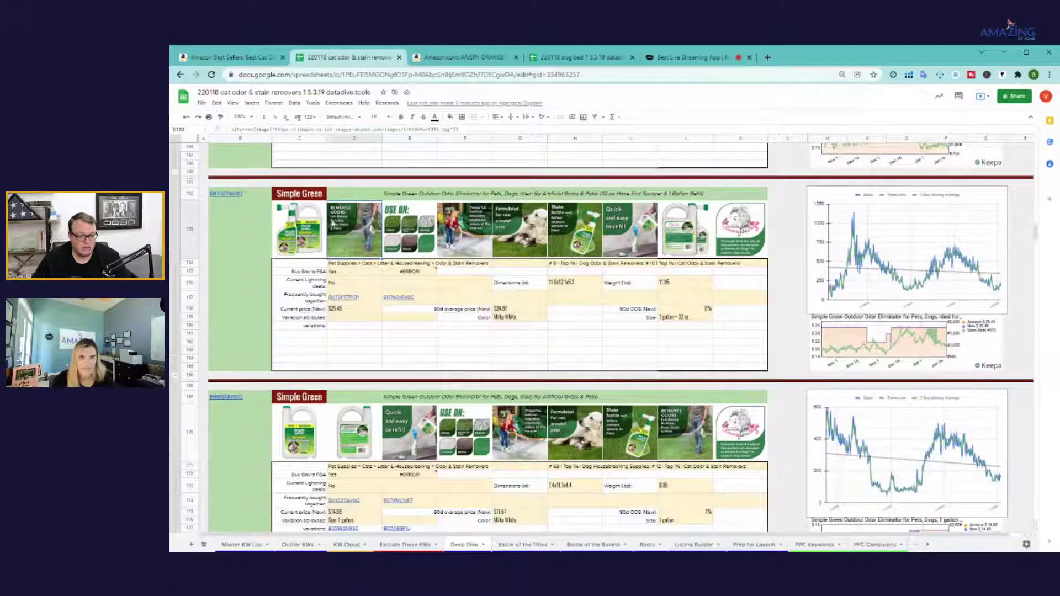
{"action": "scroll", "coordinate": [344, 247], "scroll_direction": "down", "scroll_amount": 3}
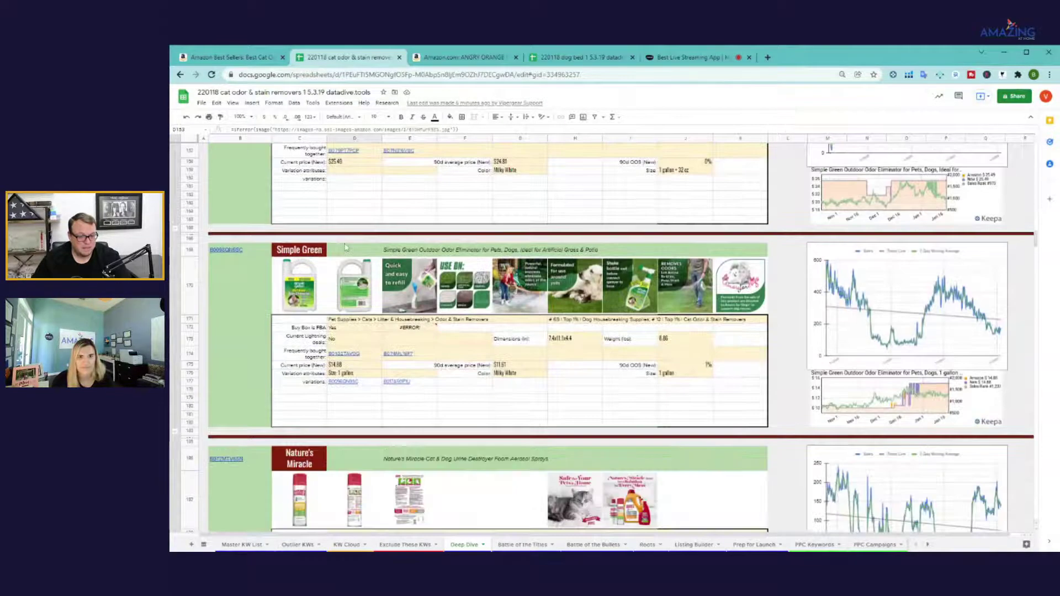
{"action": "scroll", "coordinate": [343, 247], "scroll_direction": "up", "scroll_amount": 2}
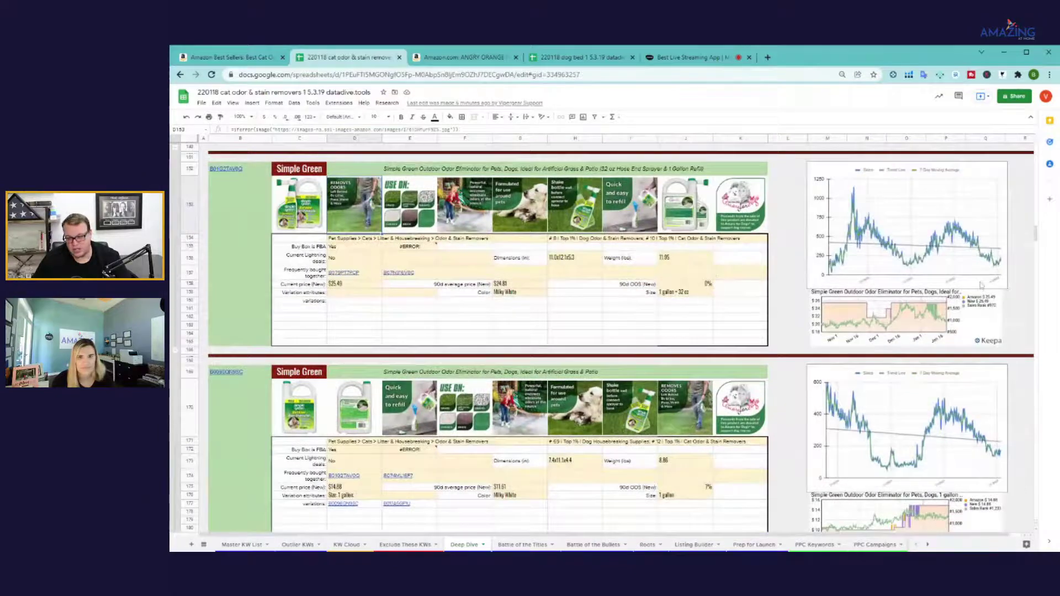
{"action": "scroll", "coordinate": [878, 366], "scroll_direction": "down", "scroll_amount": 3}
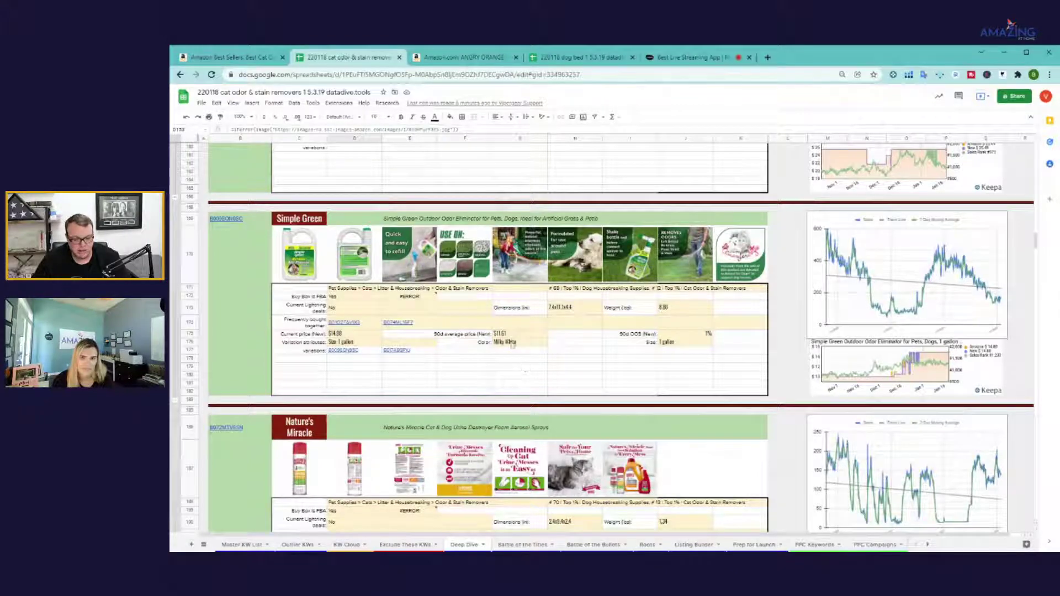
Check the 90-day average price of the one-gallon Simple Green outdoor eliminator, and review the Rocco & Roxie and 8-ounce Angry Orange blocks again
{"action": "left_click_drag", "start_coordinate": [469, 334], "coordinate": [522, 334]}
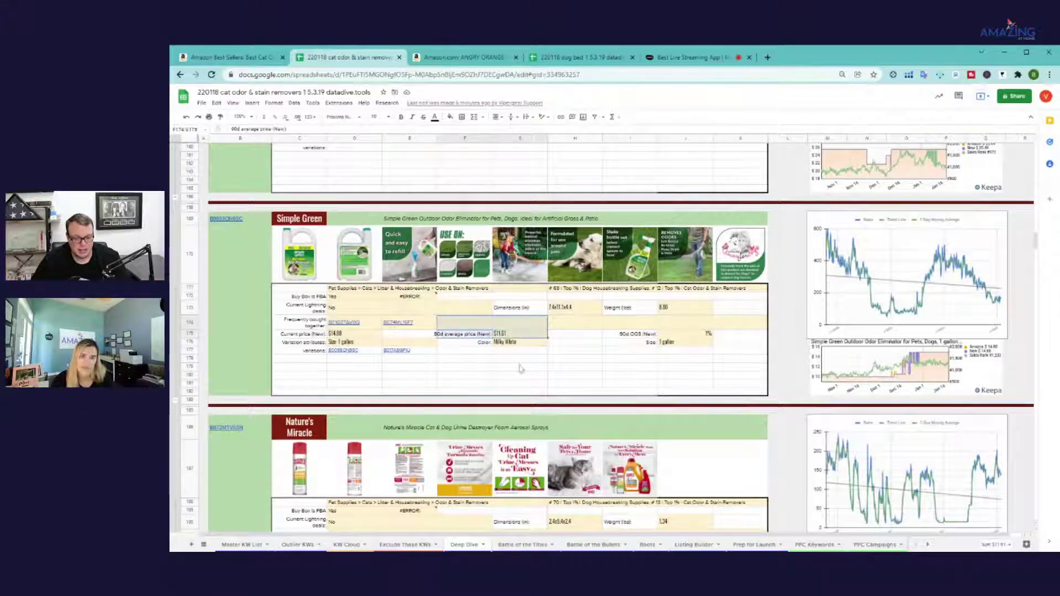
{"action": "scroll", "coordinate": [496, 336], "scroll_direction": "down", "scroll_amount": 10}
{"action": "scroll", "coordinate": [446, 346], "scroll_direction": "up", "scroll_amount": 20}
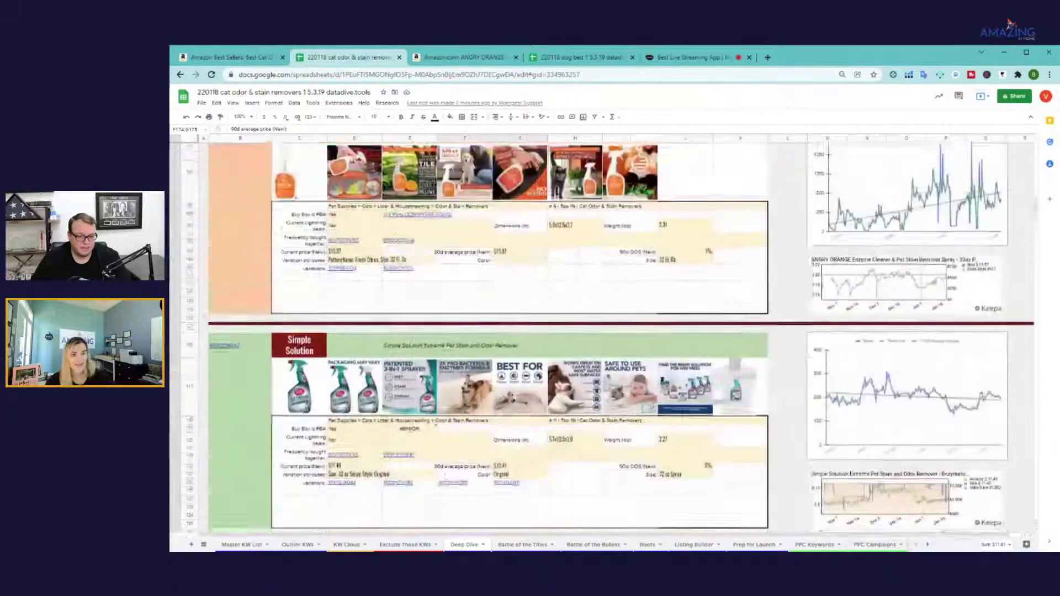
{"action": "scroll", "coordinate": [446, 347], "scroll_direction": "up", "scroll_amount": 15}
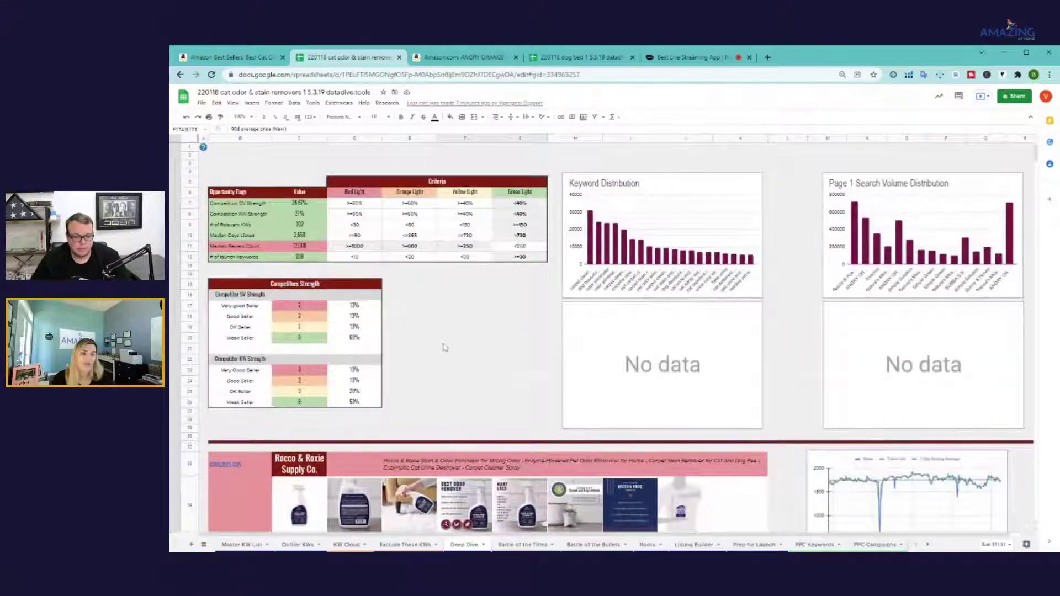
{"action": "scroll", "coordinate": [436, 390], "scroll_direction": "down", "scroll_amount": 5}
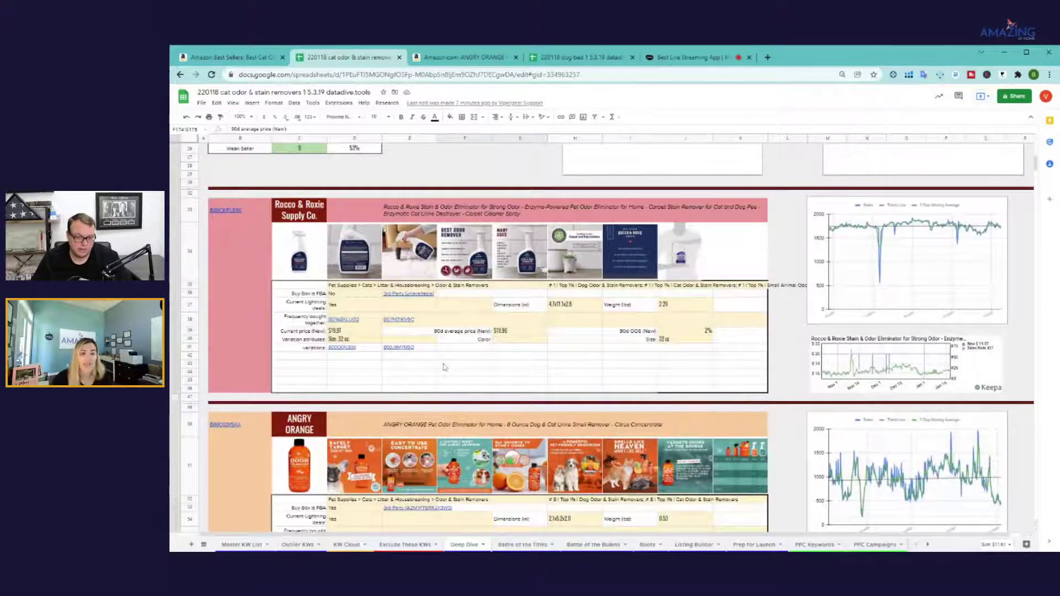
{"action": "scroll", "coordinate": [445, 367], "scroll_direction": "down", "scroll_amount": 3}
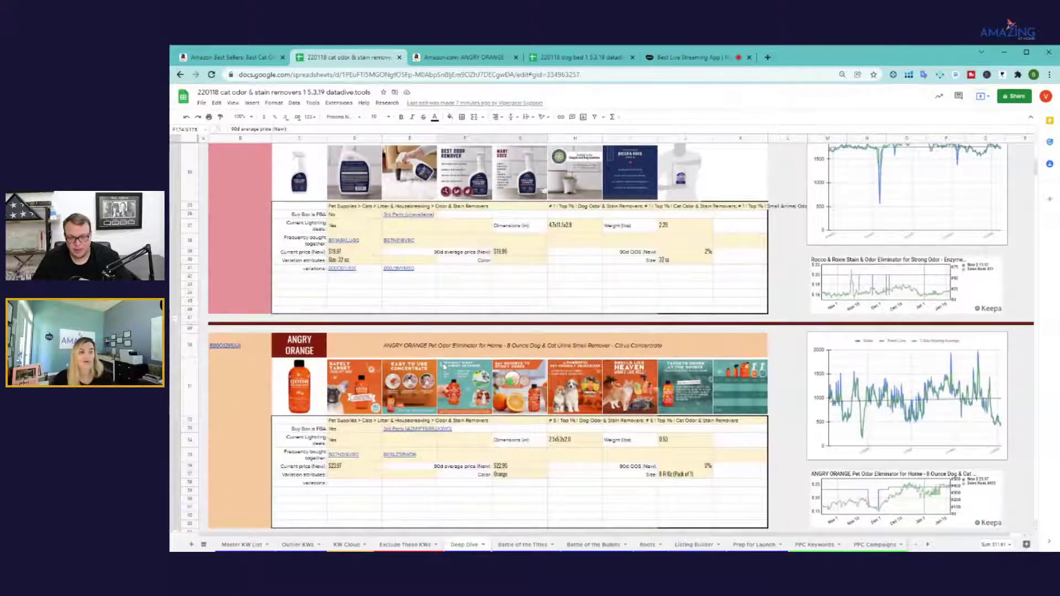
{"action": "scroll", "coordinate": [444, 367], "scroll_direction": "up", "scroll_amount": 1}
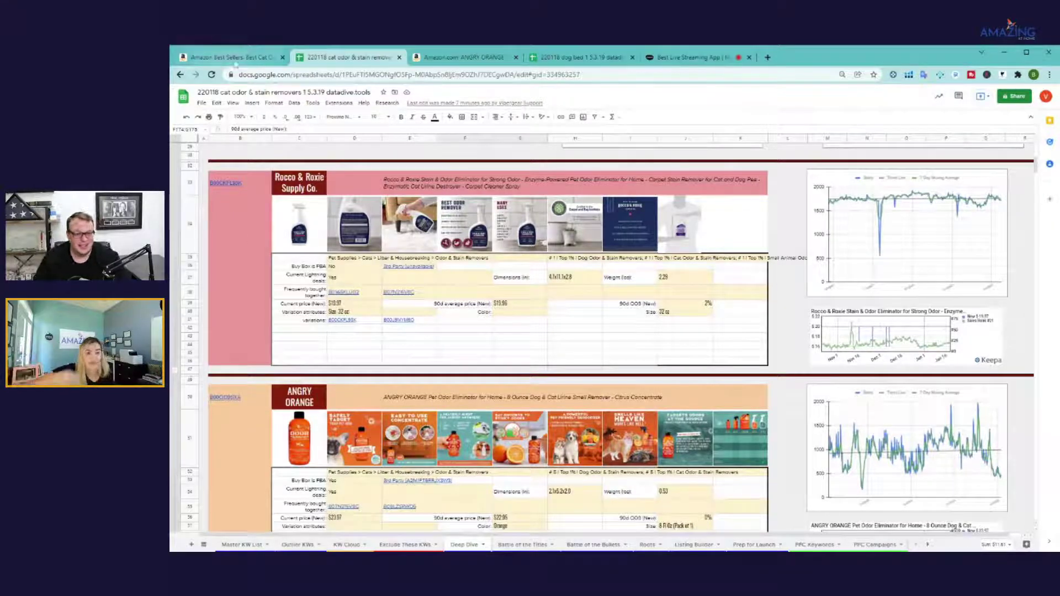
Examine the mid-list keywords in the Master KW List, from my pet peed to cat spray, plus carpet freshener and enzymatic cleaner for dog urine
{"action": "left_click", "coordinate": [246, 59]}
{"action": "left_click", "coordinate": [345, 57]}
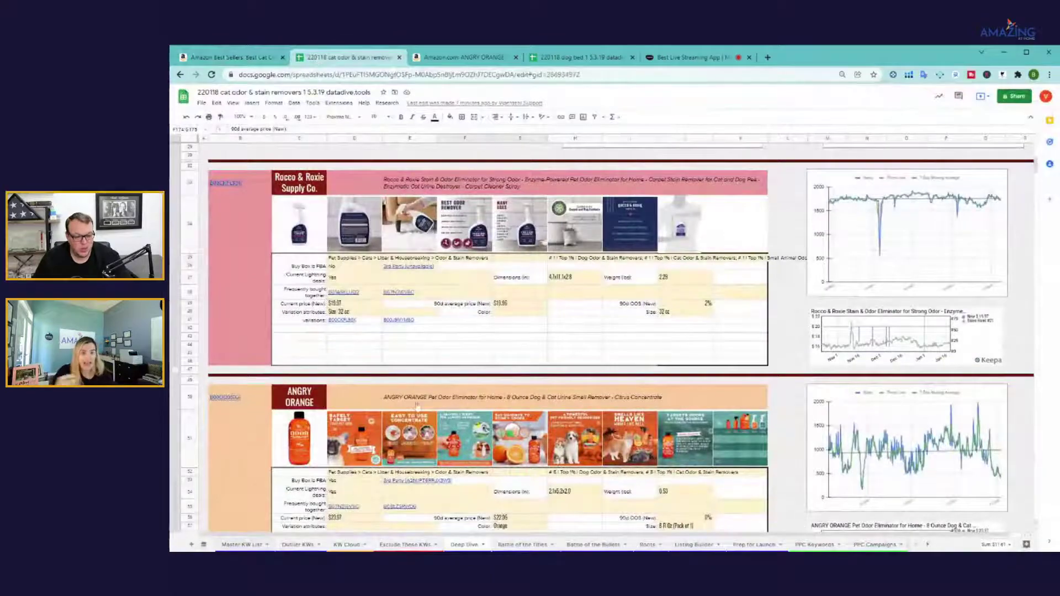
{"action": "left_click", "coordinate": [242, 546]}
{"action": "scroll", "coordinate": [269, 384], "scroll_direction": "down", "scroll_amount": 5}
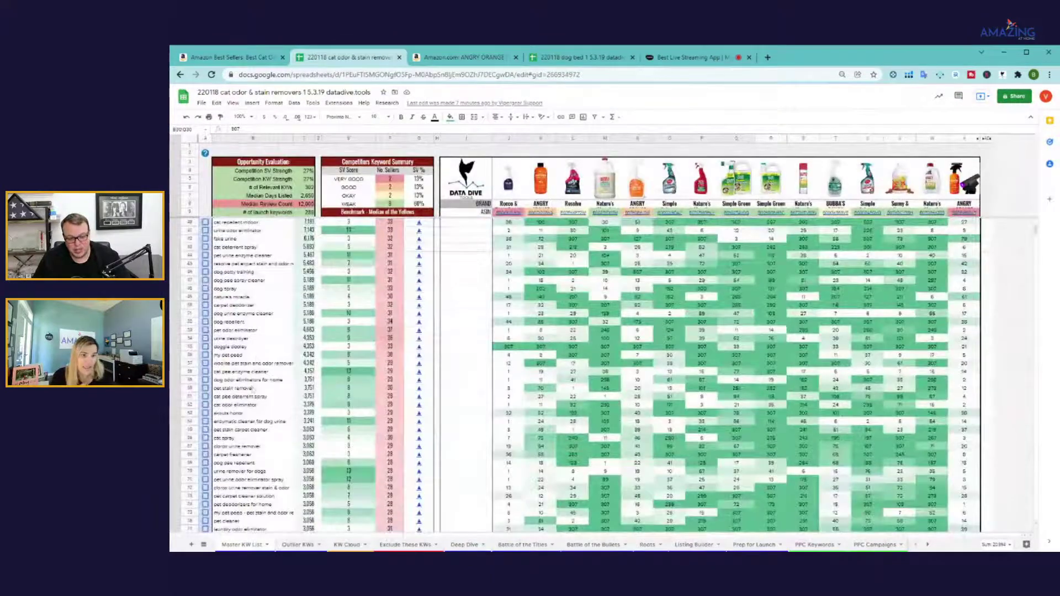
{"action": "left_click_drag", "start_coordinate": [237, 355], "coordinate": [235, 441]}
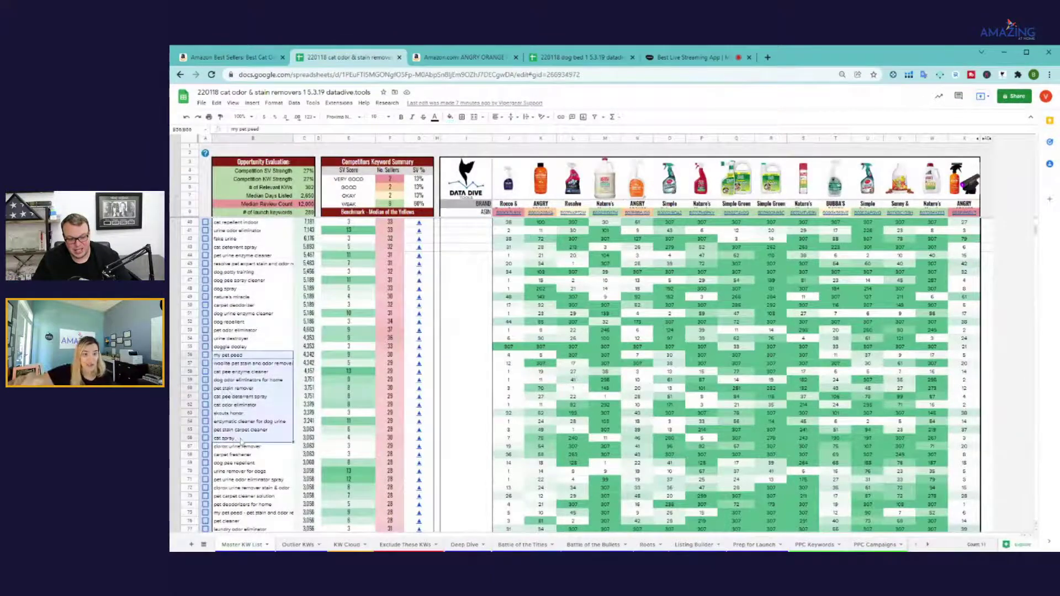
{"action": "left_click", "coordinate": [263, 455]}
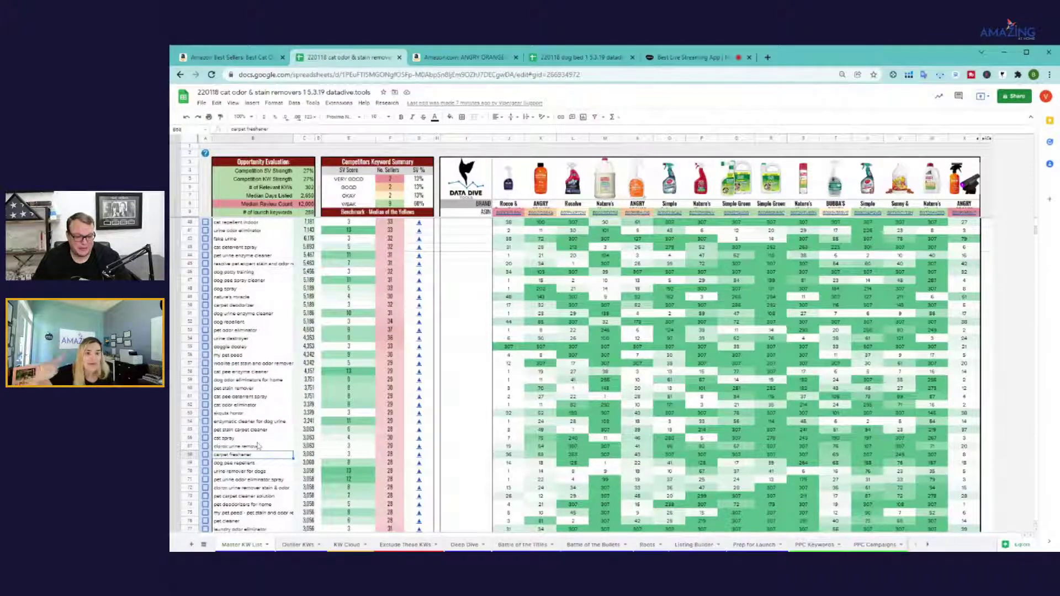
{"action": "left_click", "coordinate": [229, 422]}
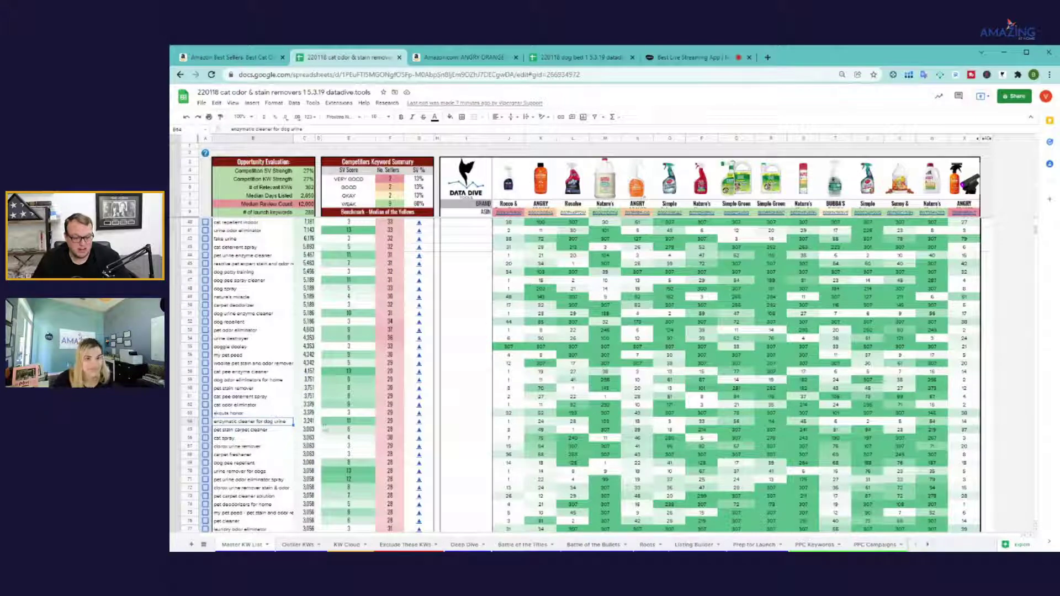
Examine the search volumes of the first keywords in the Master KW List, singling out the enzyme cleaner row
{"action": "scroll", "coordinate": [325, 425], "scroll_direction": "up", "scroll_amount": 10}
{"action": "left_click_drag", "start_coordinate": [304, 365], "coordinate": [309, 490]}
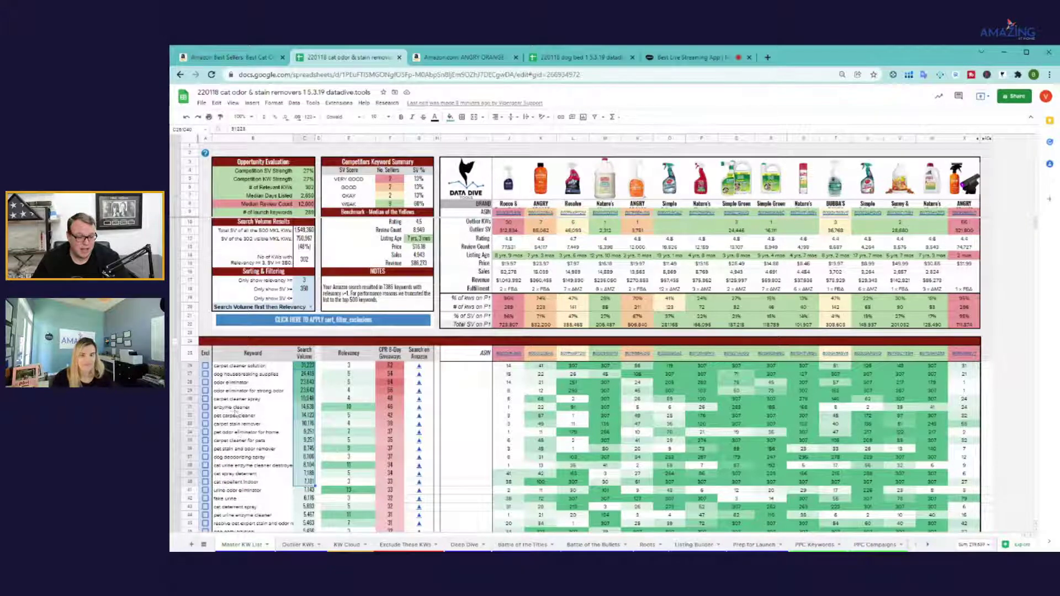
{"action": "left_click", "coordinate": [234, 408]}
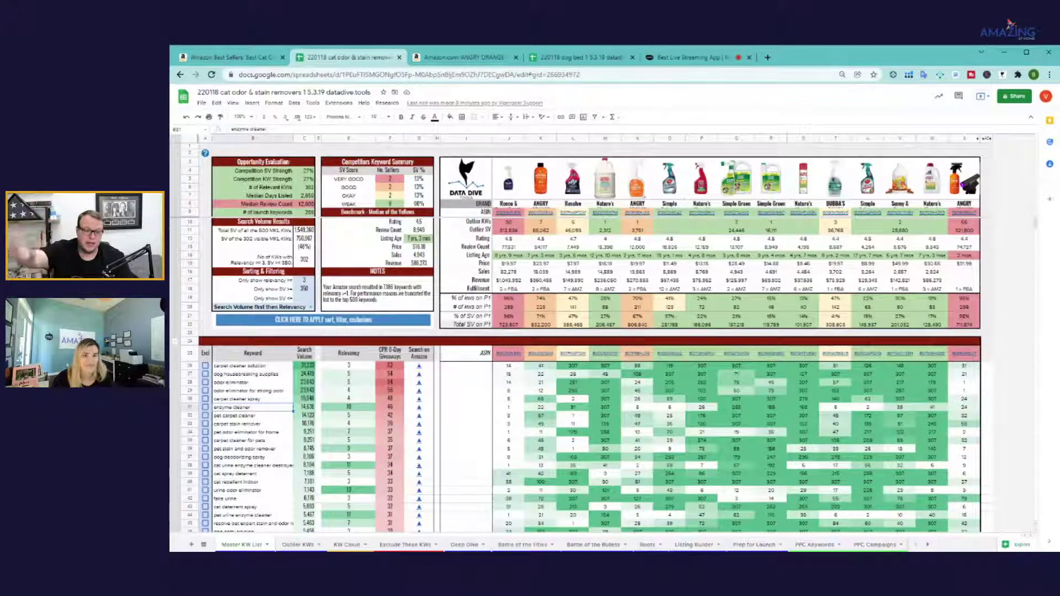
{"action": "mouse_move", "coordinate": [254, 407]}
{"action": "left_mouse_down"}
{"action": "mouse_move", "coordinate": [281, 415]}
{"action": "mouse_move", "coordinate": [233, 408]}
{"action": "left_mouse_up"}
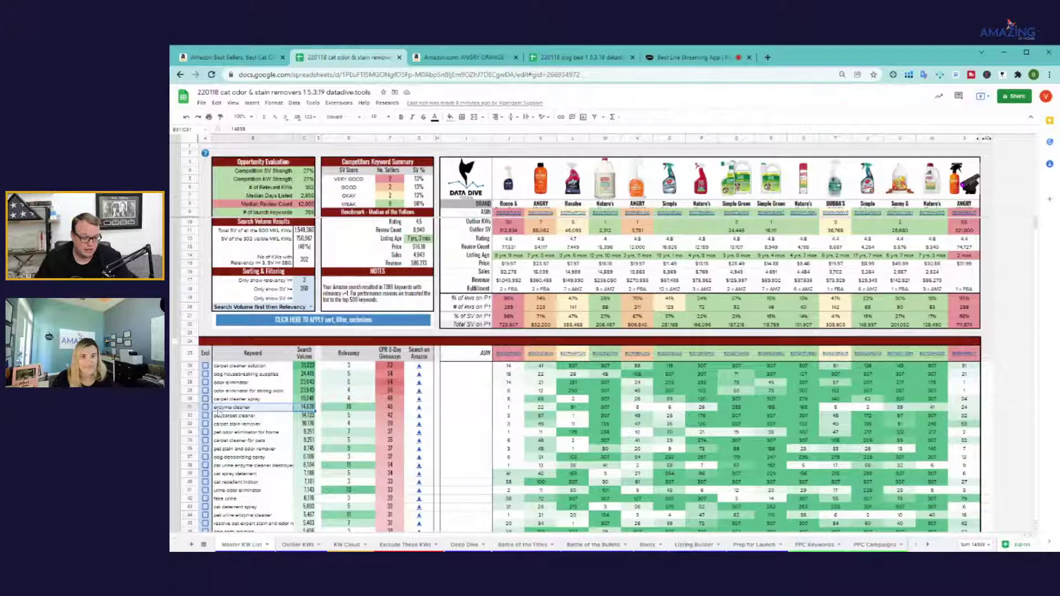
Examine the frequency and broad search volume of the root word enzyme in the Roots sheet
{"action": "left_click", "coordinate": [651, 544]}
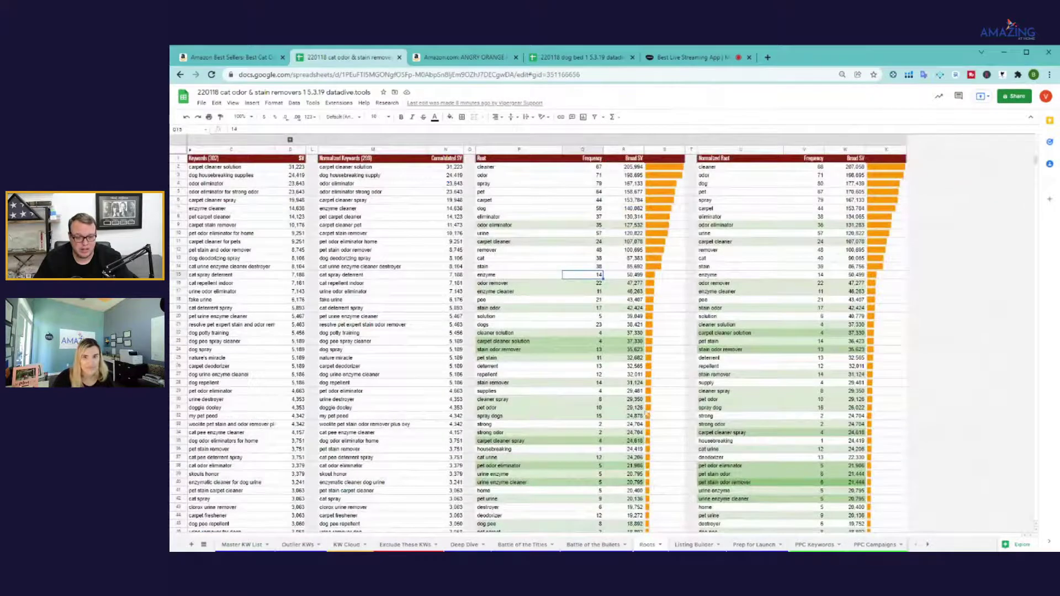
{"action": "left_click_drag", "start_coordinate": [516, 274], "coordinate": [634, 281]}
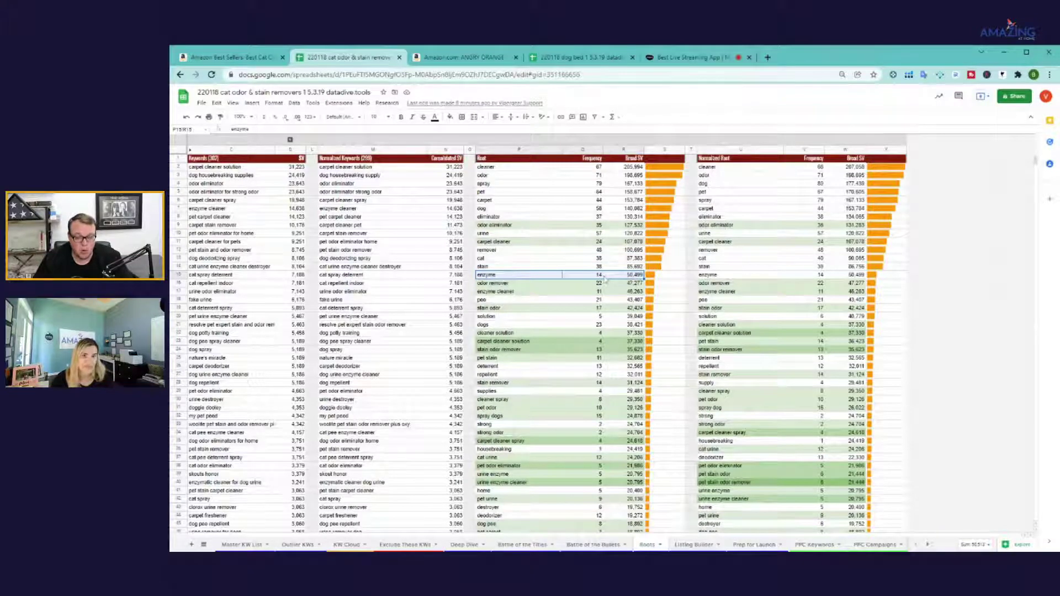
{"action": "left_click", "coordinate": [635, 276]}
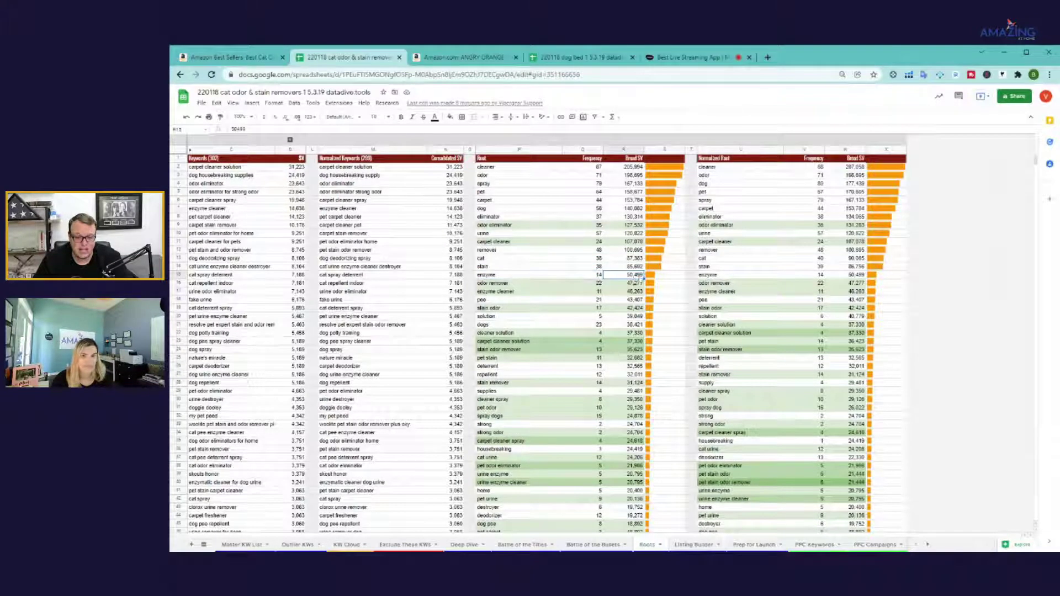
{"action": "left_click", "coordinate": [499, 276]}
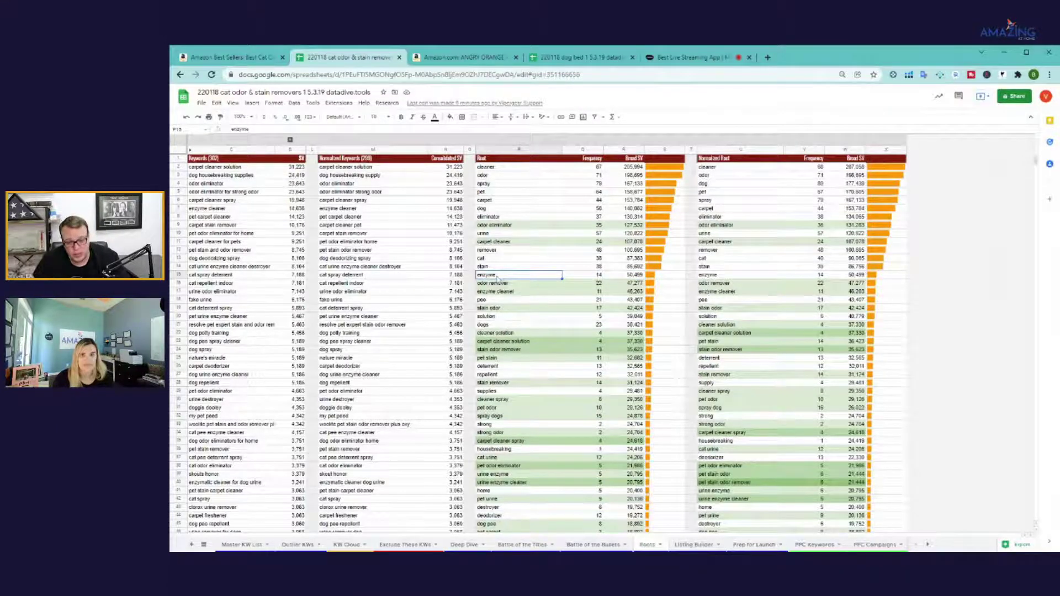
Review the leading keywords in the Master KW List again, along with the 8-ounce Angry Orange's rank for pet urine enzyme cleaner
{"action": "left_click", "coordinate": [242, 545]}
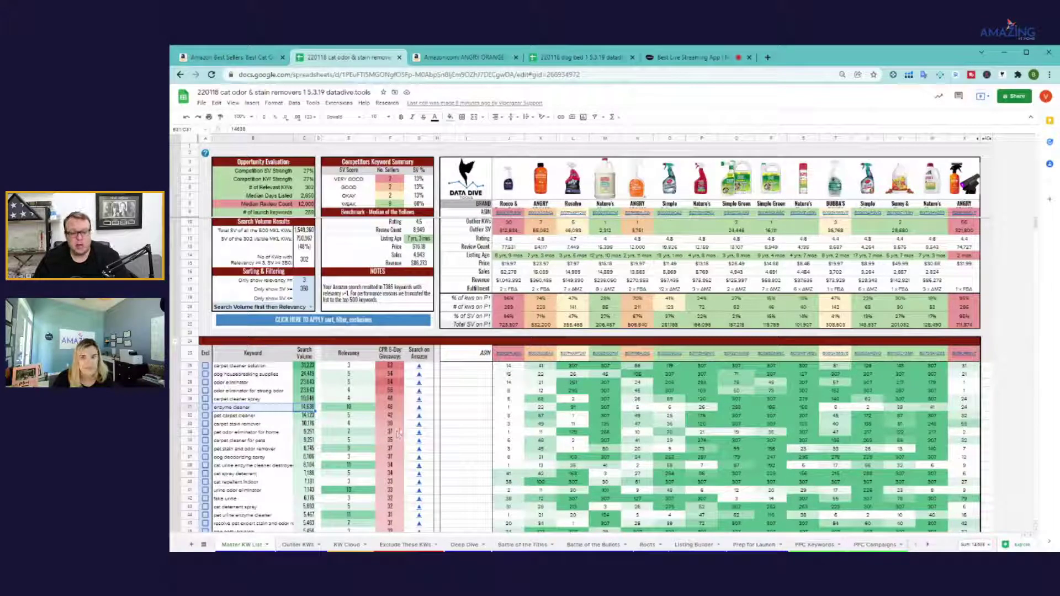
{"action": "left_click", "coordinate": [234, 415]}
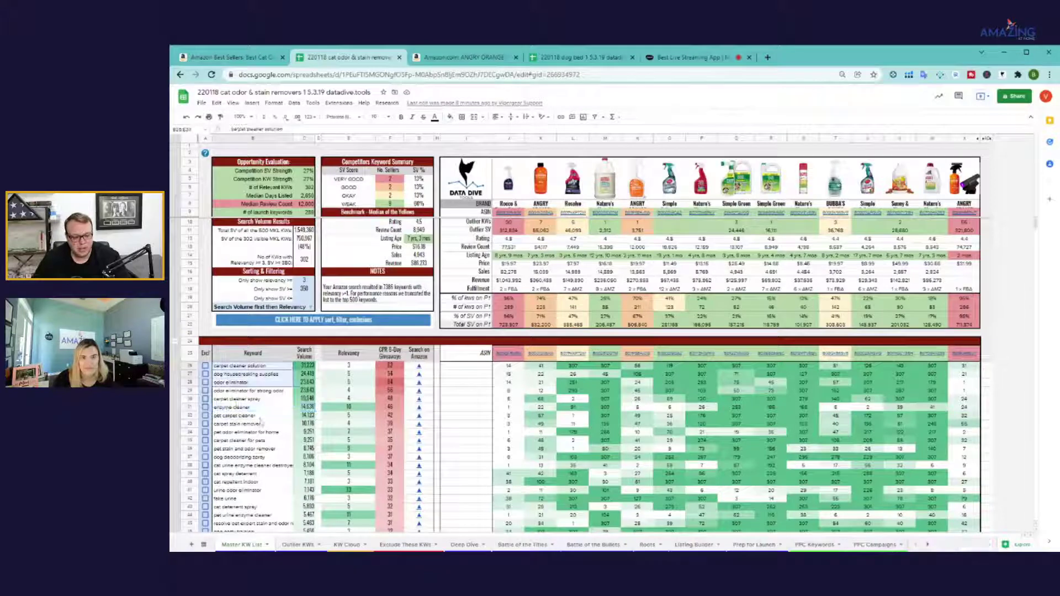
{"action": "left_click", "coordinate": [540, 514]}
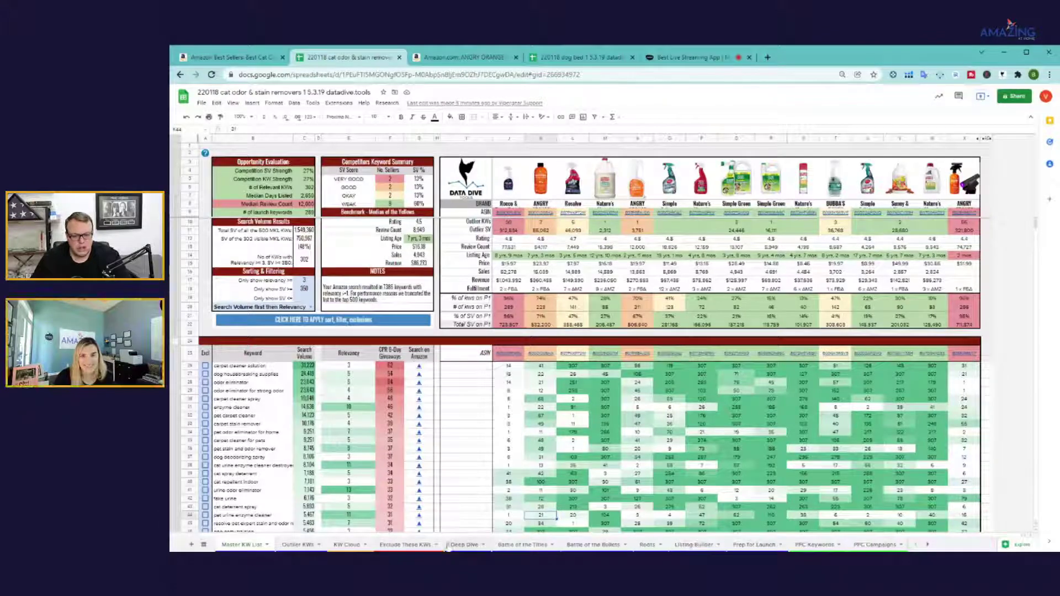
Open the Battle of the Titles sheet and examine the Rocco & Roxie column, including its title and ranking juice
{"action": "left_click", "coordinate": [464, 545]}
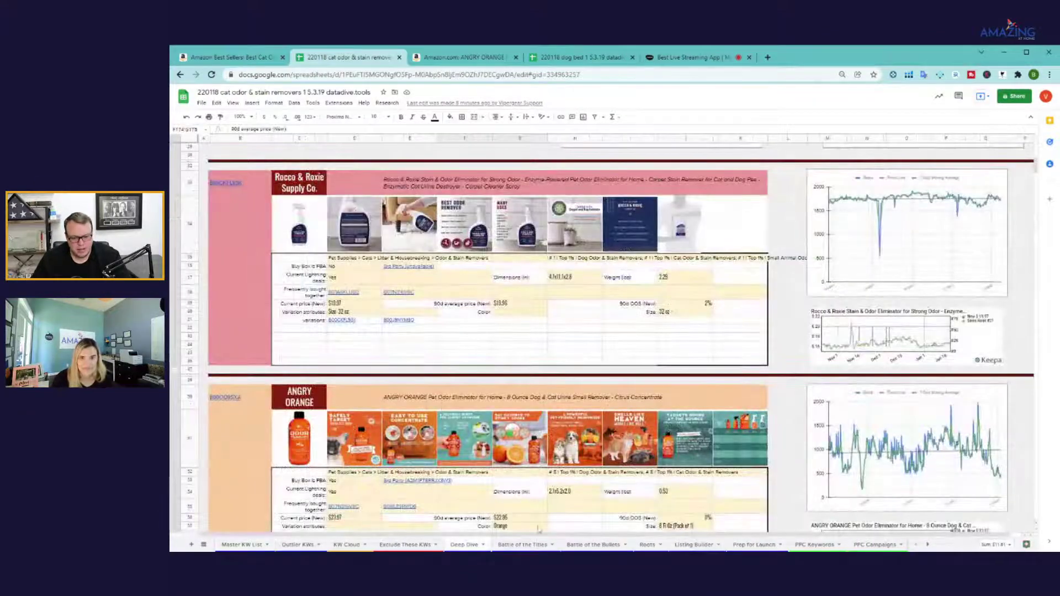
{"action": "left_click", "coordinate": [522, 545]}
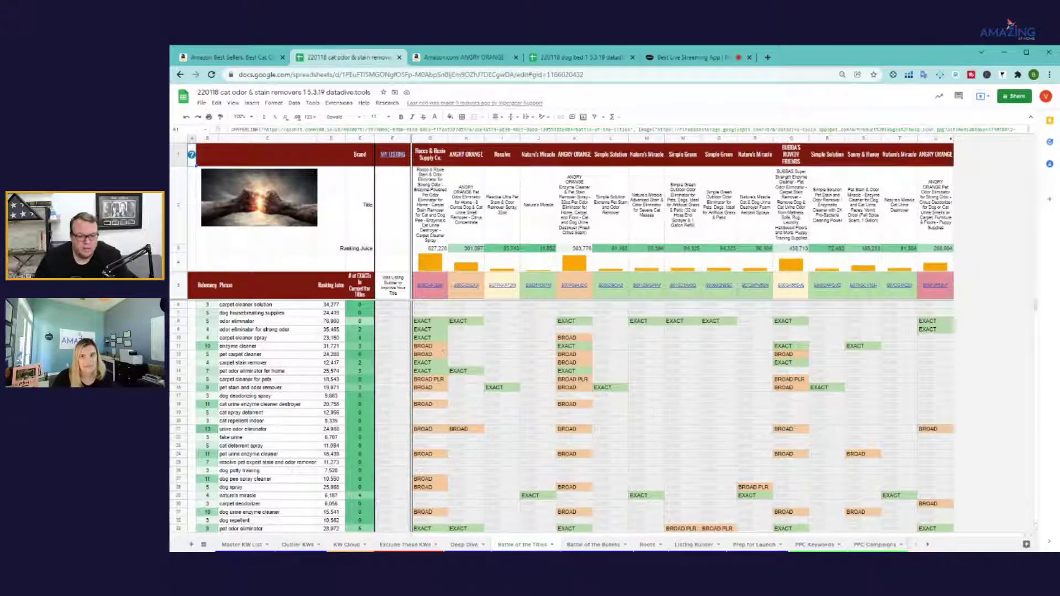
{"action": "left_click", "coordinate": [436, 249]}
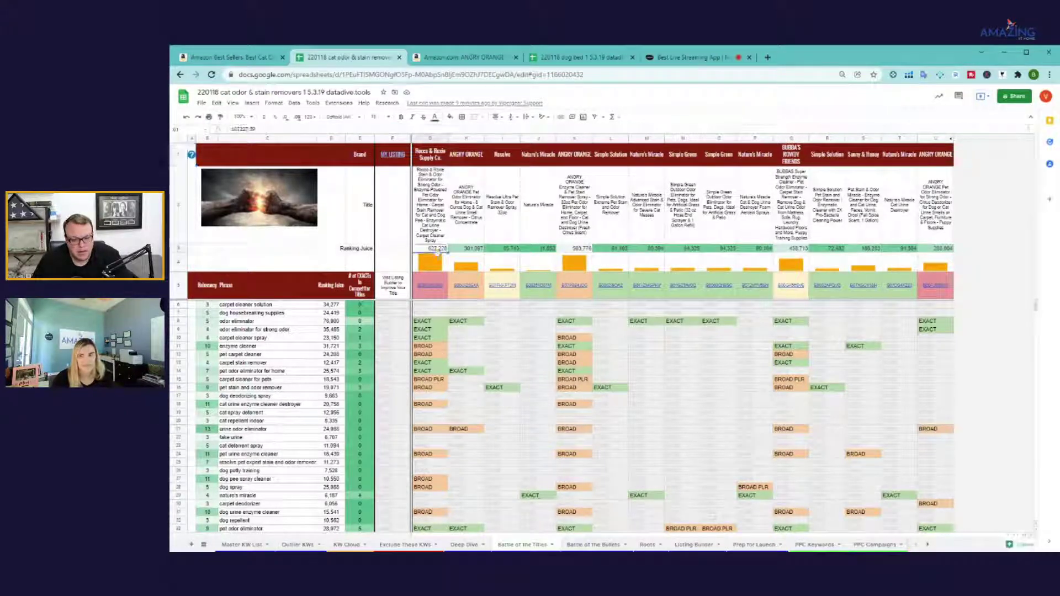
{"action": "left_click", "coordinate": [436, 139]}
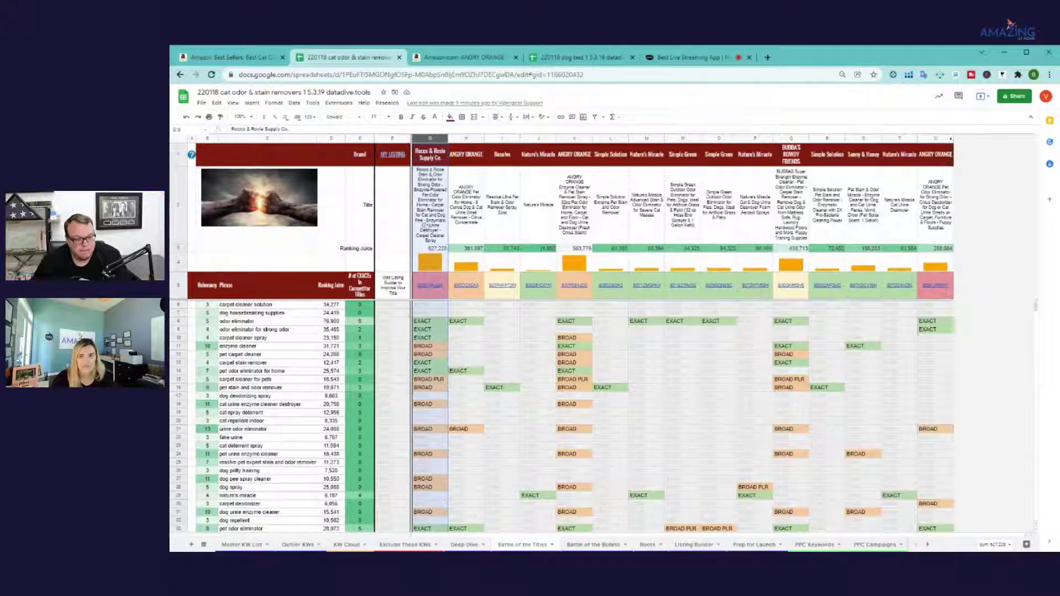
{"action": "left_click", "coordinate": [426, 226]}
{"action": "left_click", "coordinate": [436, 249]}
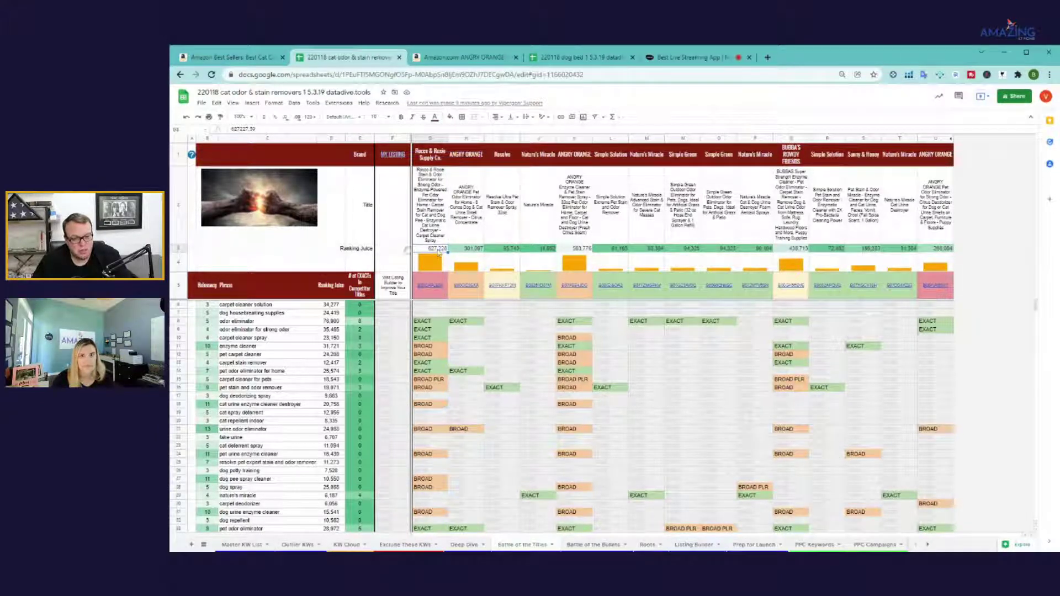
Compare the Rocco & Roxie title's ranking juice with the ranking juice of the phrases from carpet cleaner solution to pet carpet cleaner
{"action": "left_click_drag", "start_coordinate": [374, 252], "coordinate": [440, 251]}
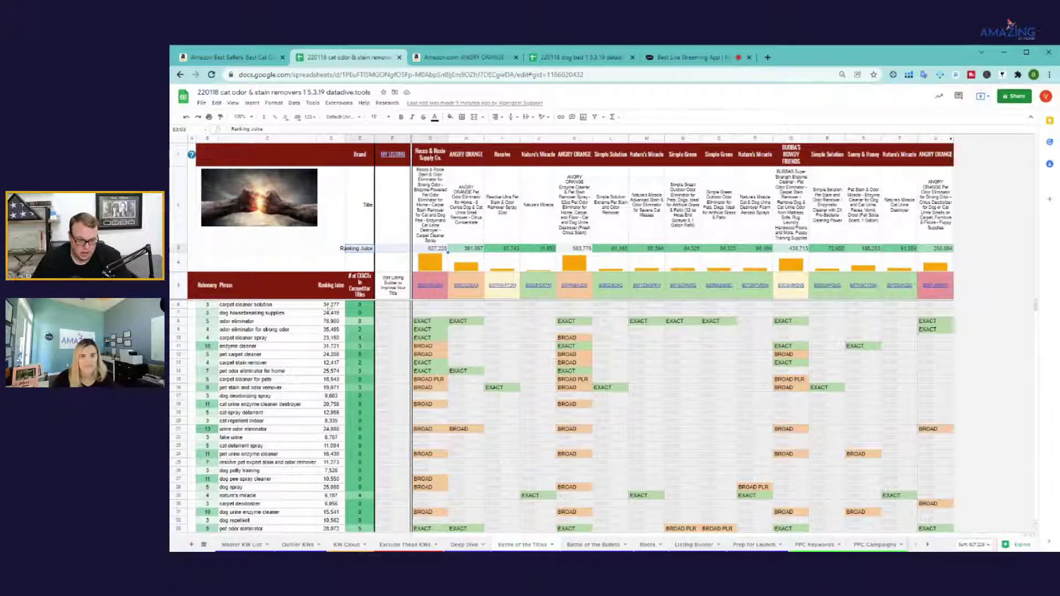
{"action": "left_click_drag", "start_coordinate": [331, 305], "coordinate": [331, 355]}
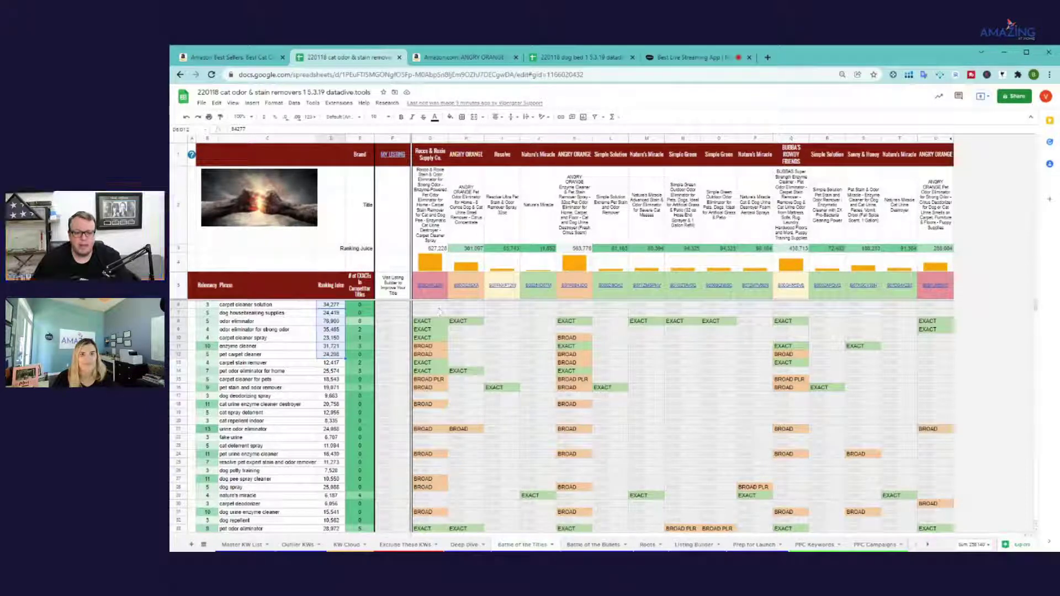
{"action": "left_click", "coordinate": [439, 250]}
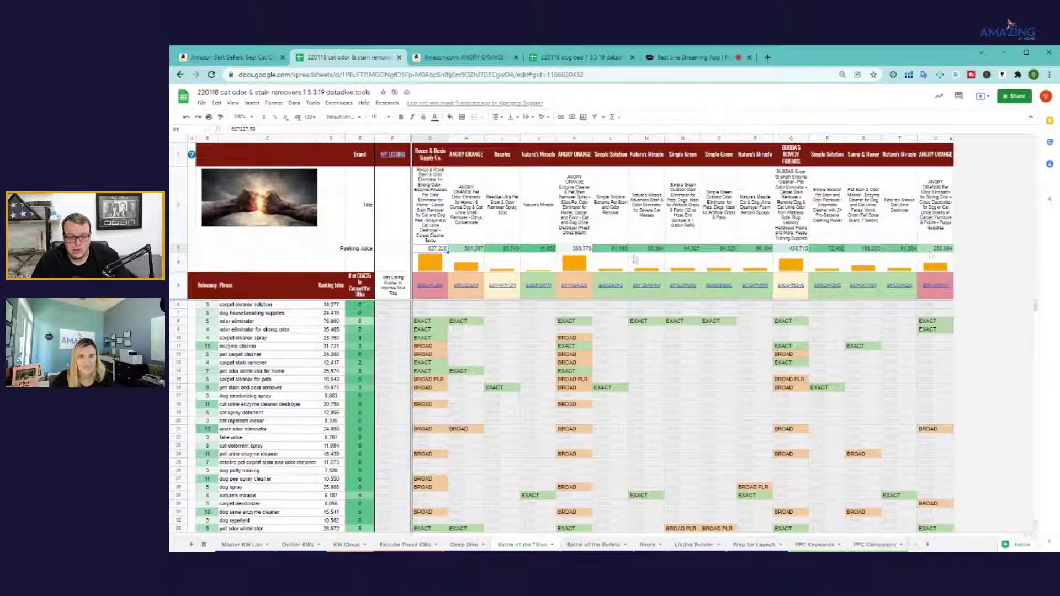
Compare the title columns of the three Angry Orange listings and the Bubba's Rowdy Friends listing
{"action": "left_click", "coordinate": [572, 138]}
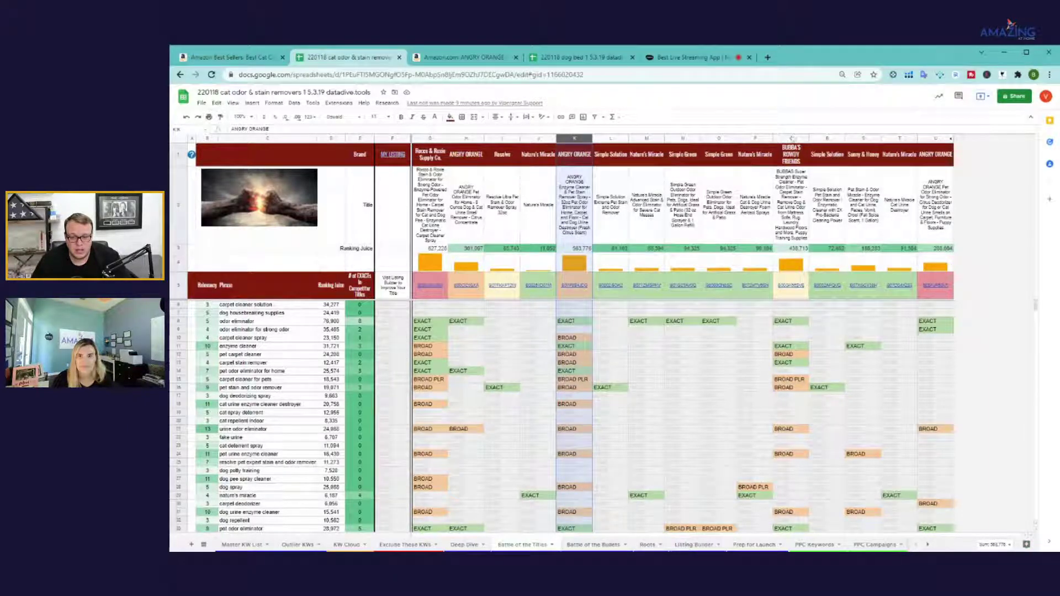
{"action": "left_click", "coordinate": [791, 139]}
{"action": "left_click", "coordinate": [466, 140]}
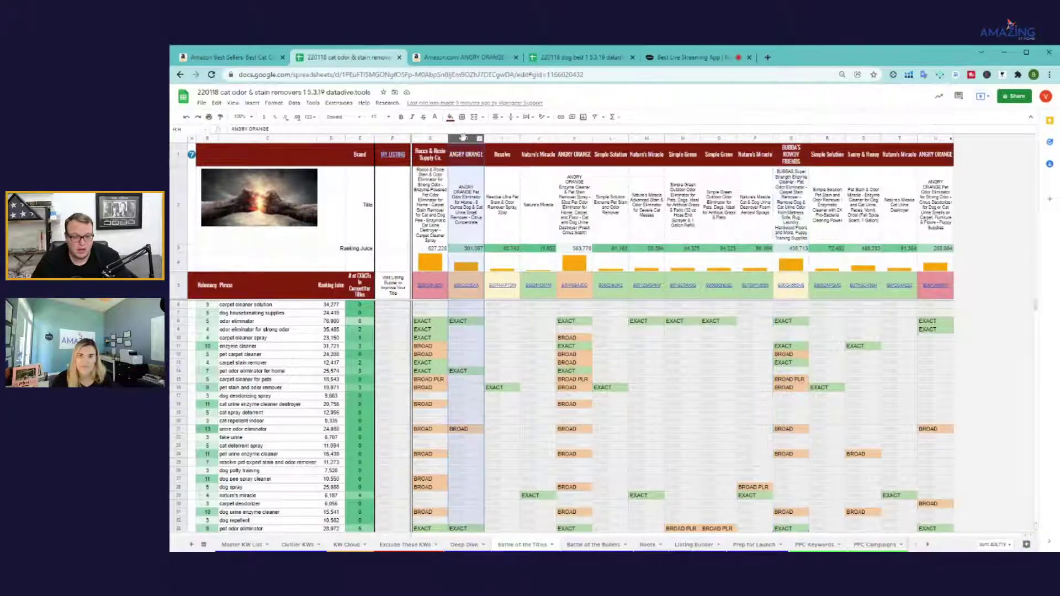
{"action": "left_click", "coordinate": [935, 139]}
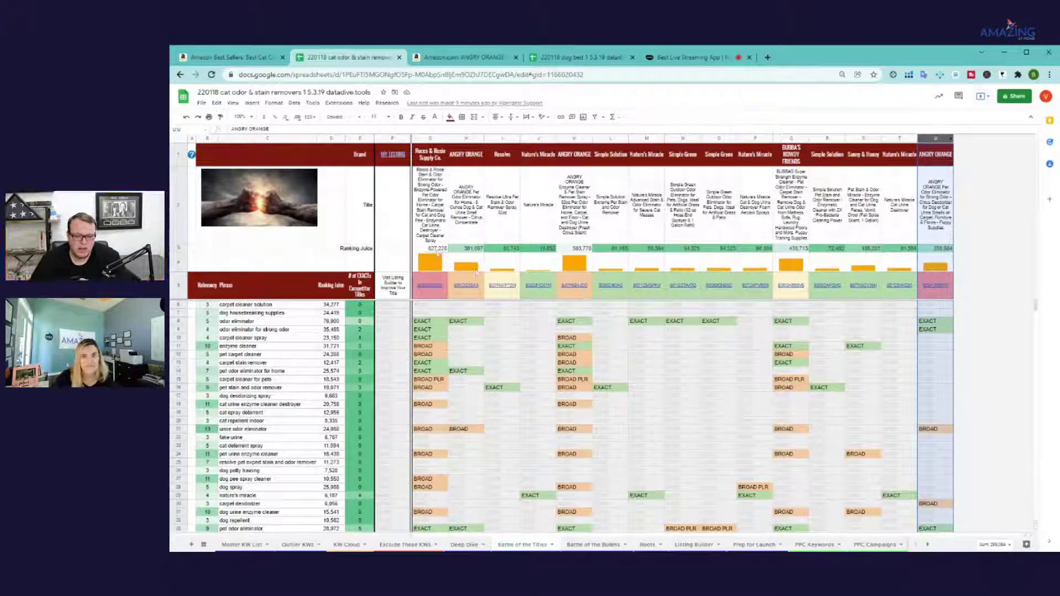
Read the full Rocco & Roxie listing title again alongside its ranking juice score
{"action": "left_click", "coordinate": [436, 249]}
{"action": "left_click", "coordinate": [425, 242]}
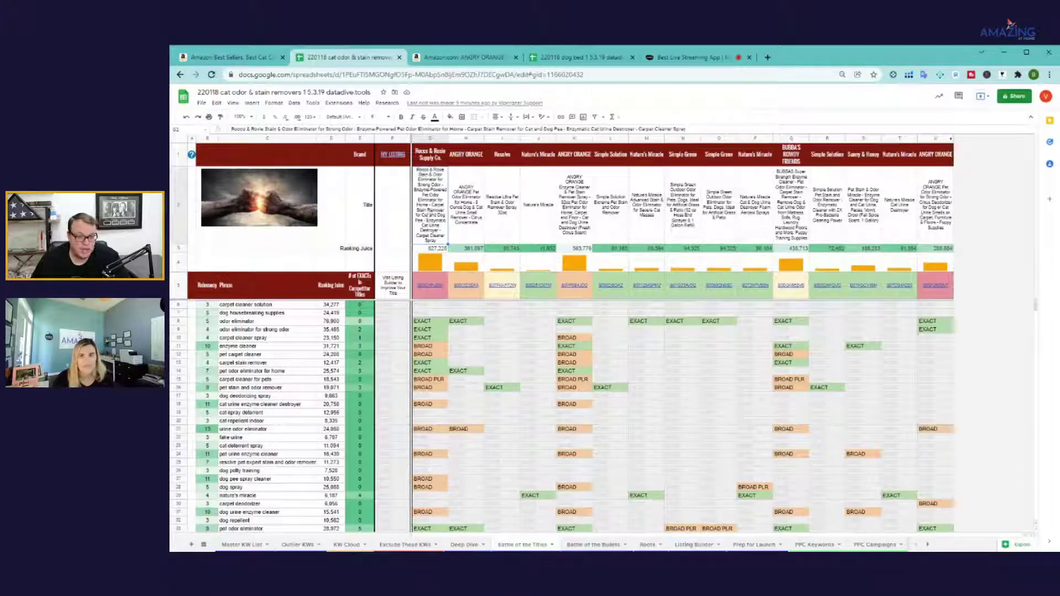
{"action": "left_click", "coordinate": [429, 249]}
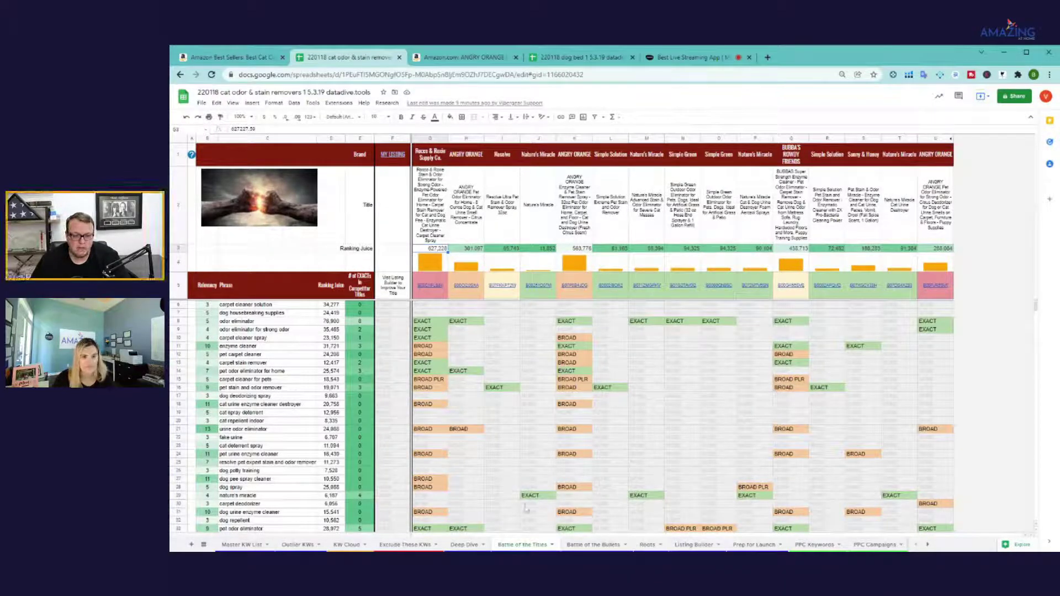
{"action": "left_click", "coordinate": [436, 240]}
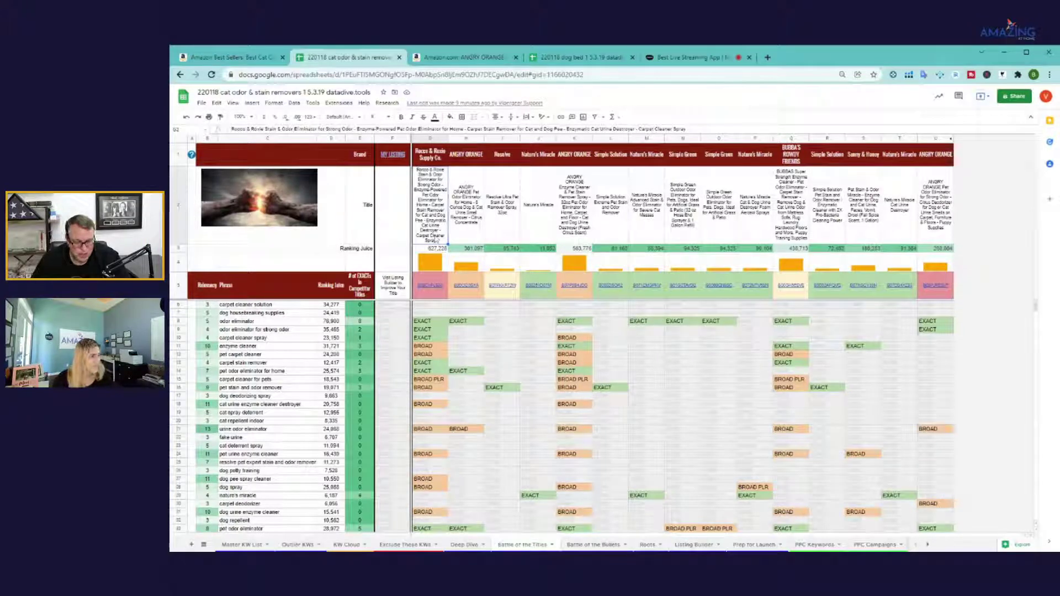
Open the Listing Builder sheet and examine its keyword list and the column showing how the Rocco & Roxie title hits each keyword
{"action": "left_click", "coordinate": [690, 545]}
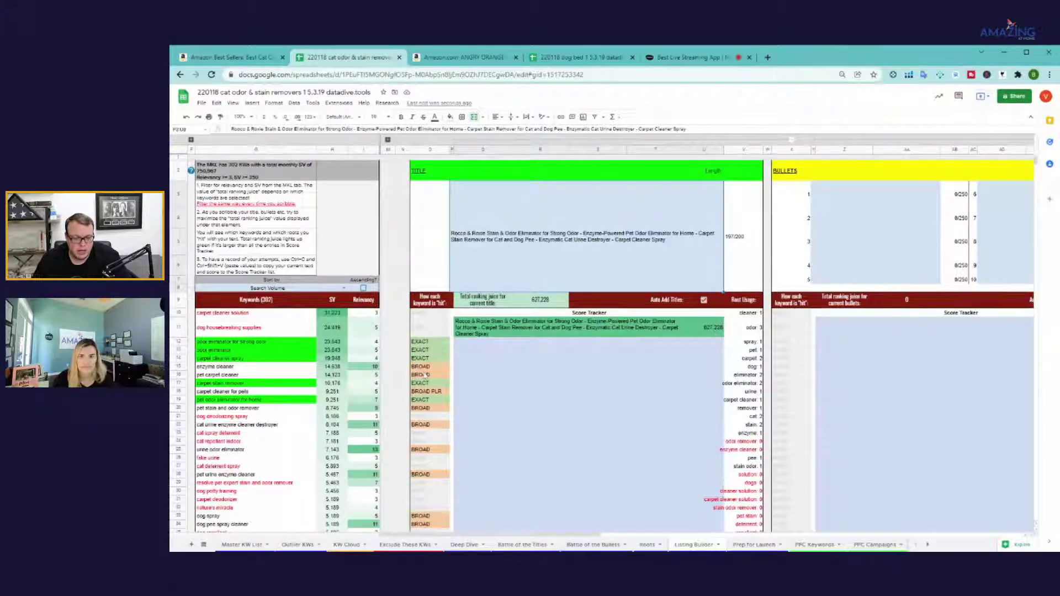
{"action": "left_click", "coordinate": [365, 450]}
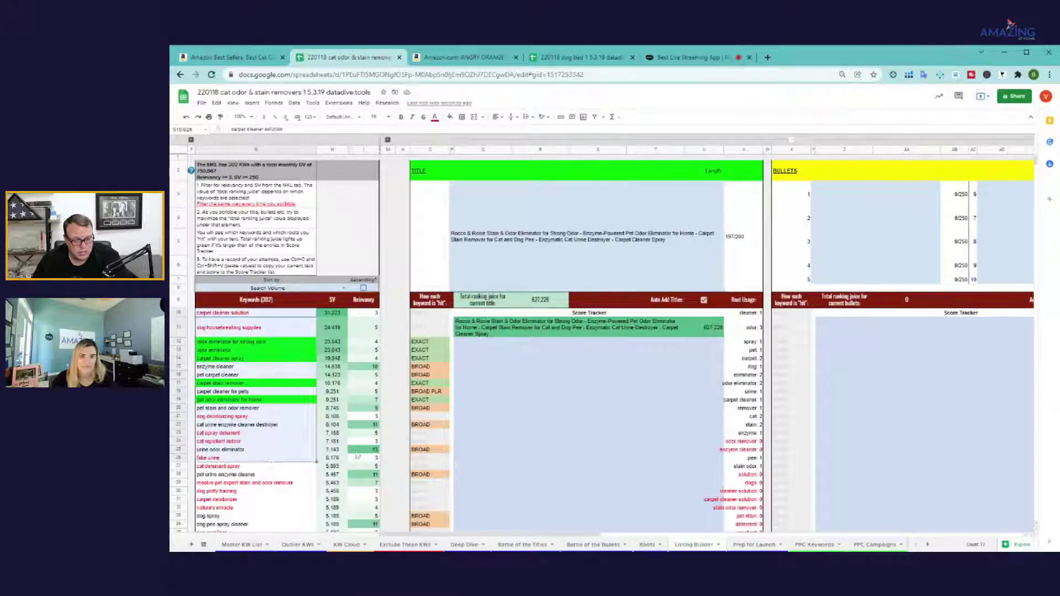
{"action": "left_click", "coordinate": [428, 320]}
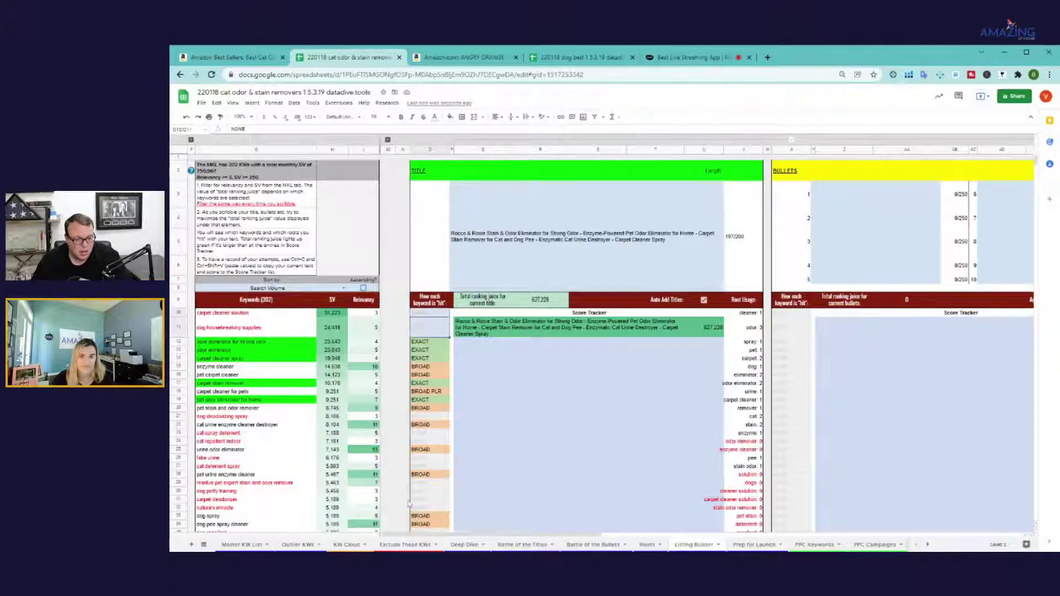
On the Outlier KWs sheet, mark pet supplies, puppy supplies, cat repellent and pet supplies for dogs for inclusion
{"action": "left_click", "coordinate": [299, 545]}
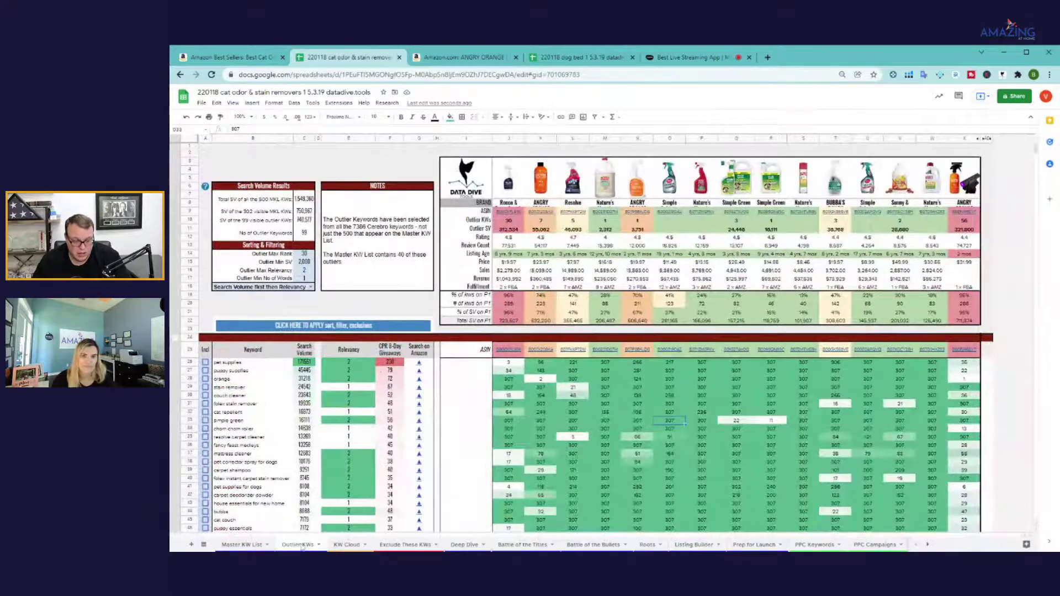
{"action": "left_click", "coordinate": [205, 362]}
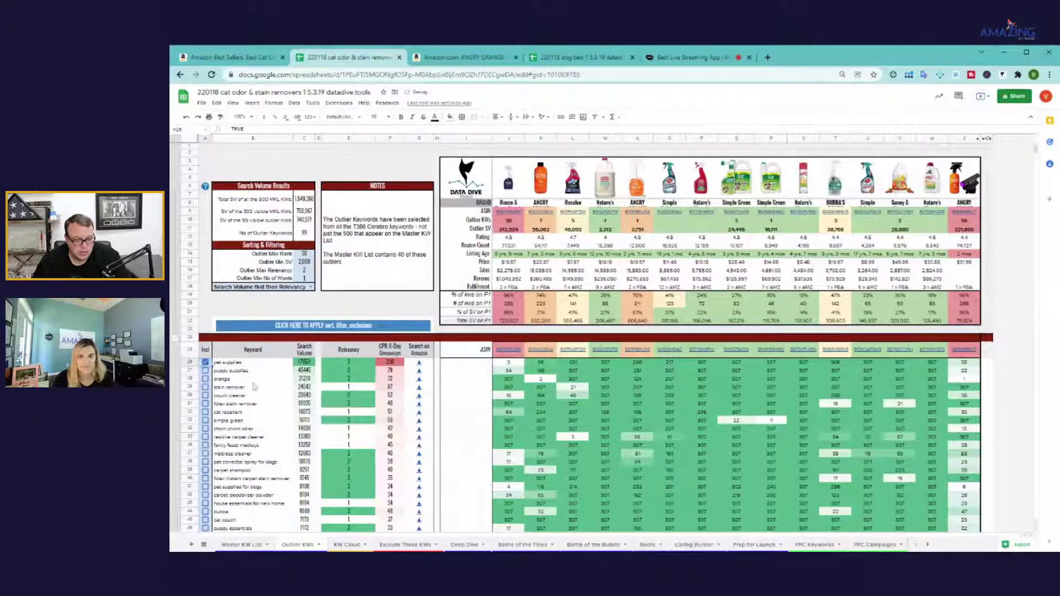
{"action": "left_click", "coordinate": [206, 372]}
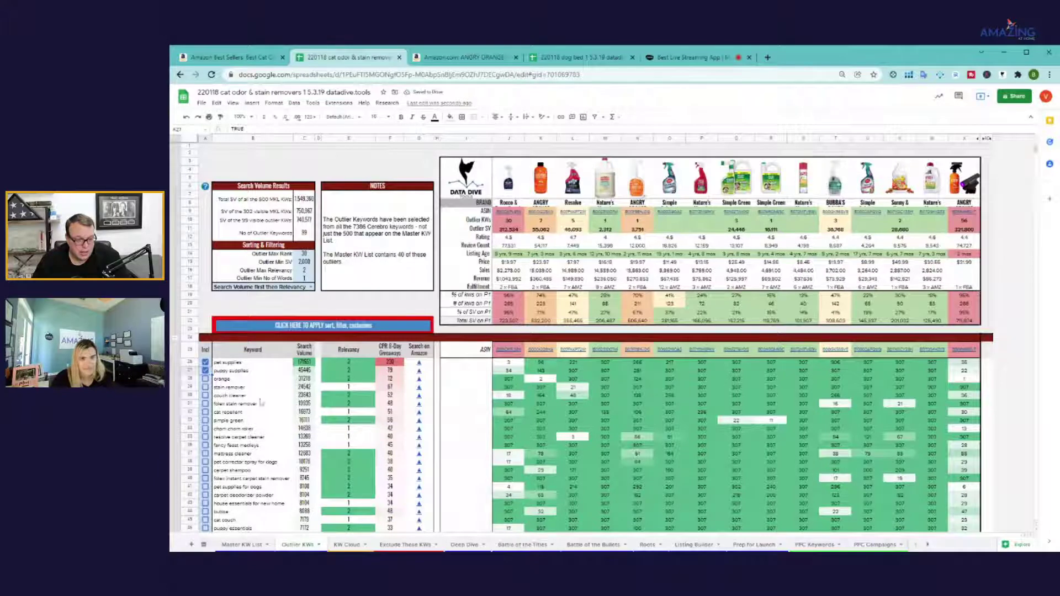
{"action": "left_click", "coordinate": [205, 396]}
{"action": "left_click", "coordinate": [205, 396]}
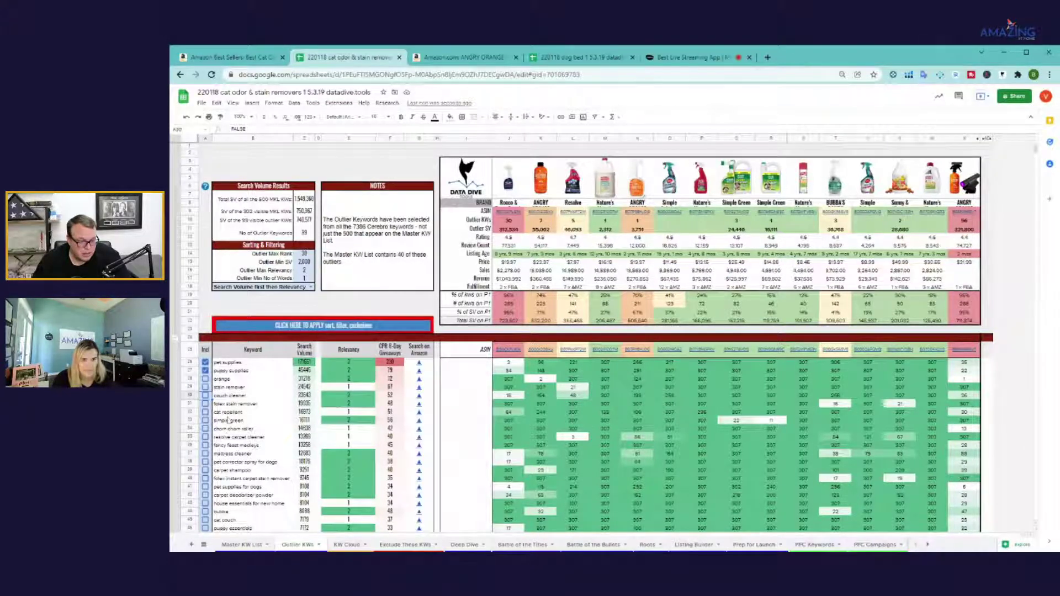
{"action": "left_click", "coordinate": [205, 412]}
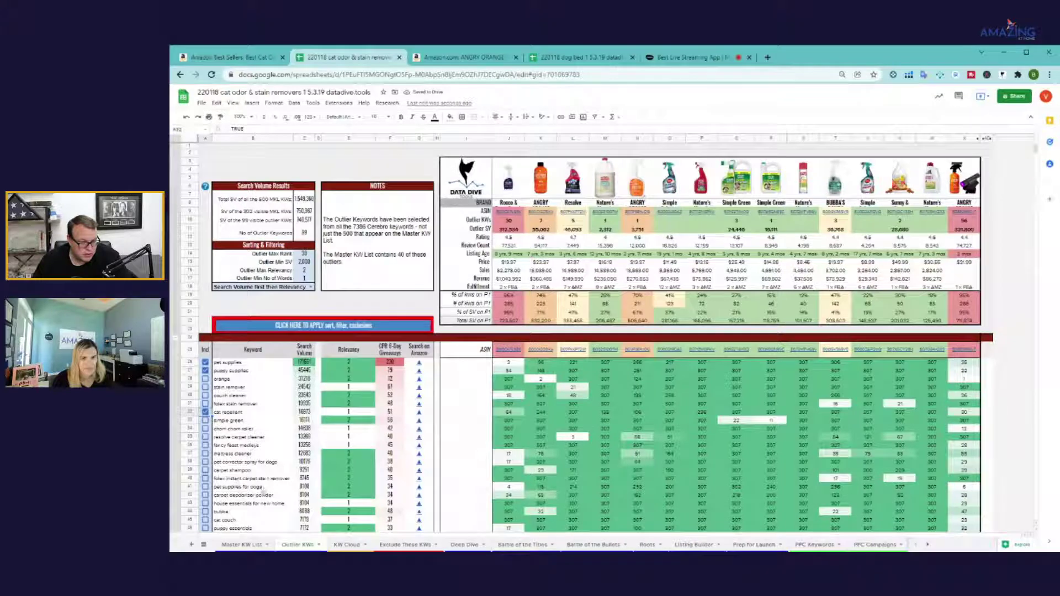
{"action": "left_click", "coordinate": [205, 470]}
{"action": "left_click", "coordinate": [206, 470]}
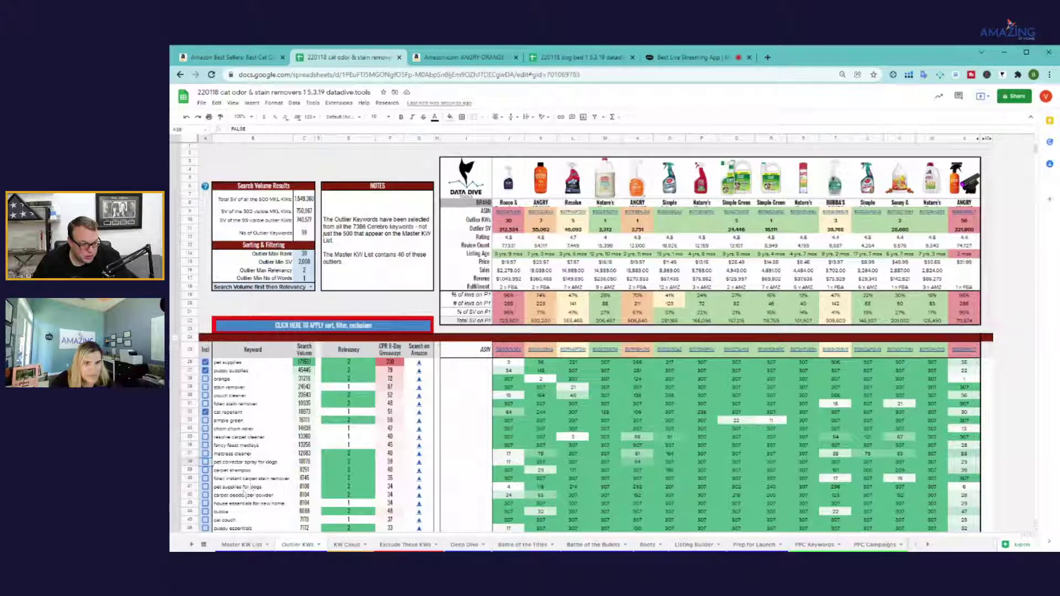
{"action": "left_click", "coordinate": [205, 487]}
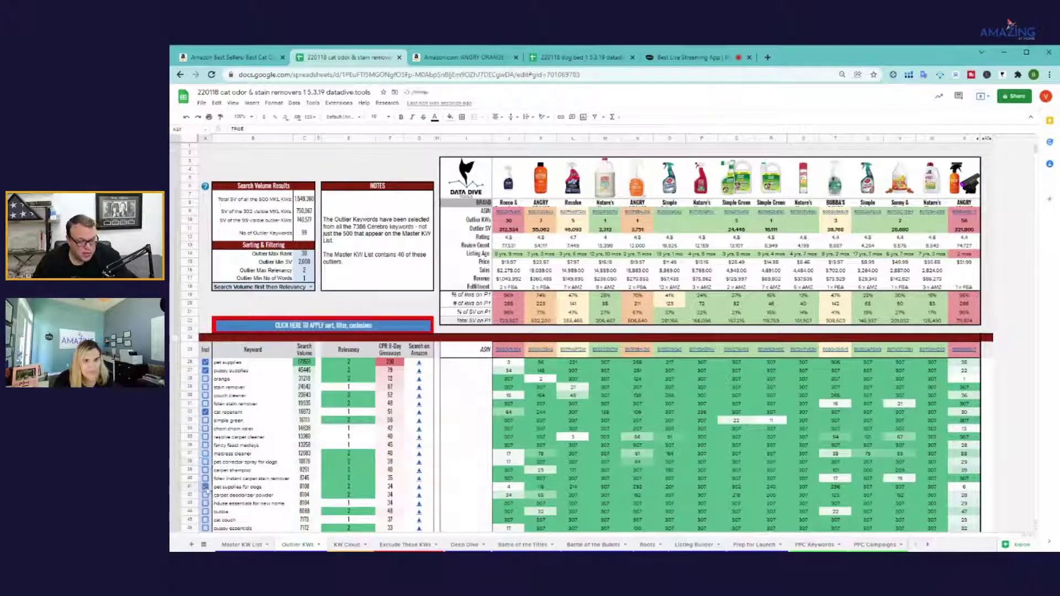
Apply the sort, filter and exclusions to bring the included outlier keywords into the Master KW List
{"action": "left_click", "coordinate": [231, 545]}
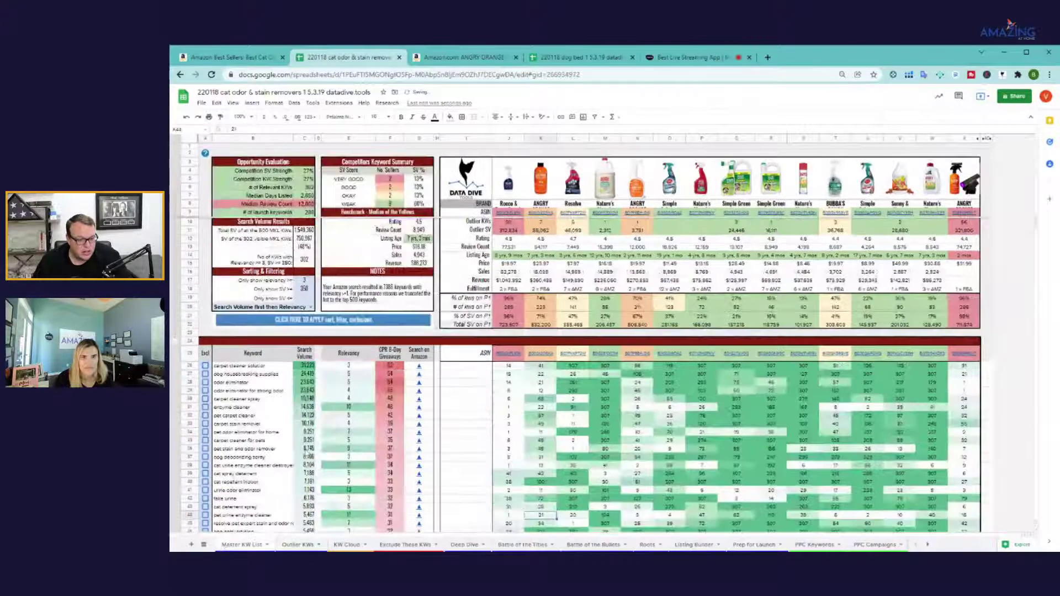
{"action": "left_click", "coordinate": [284, 322]}
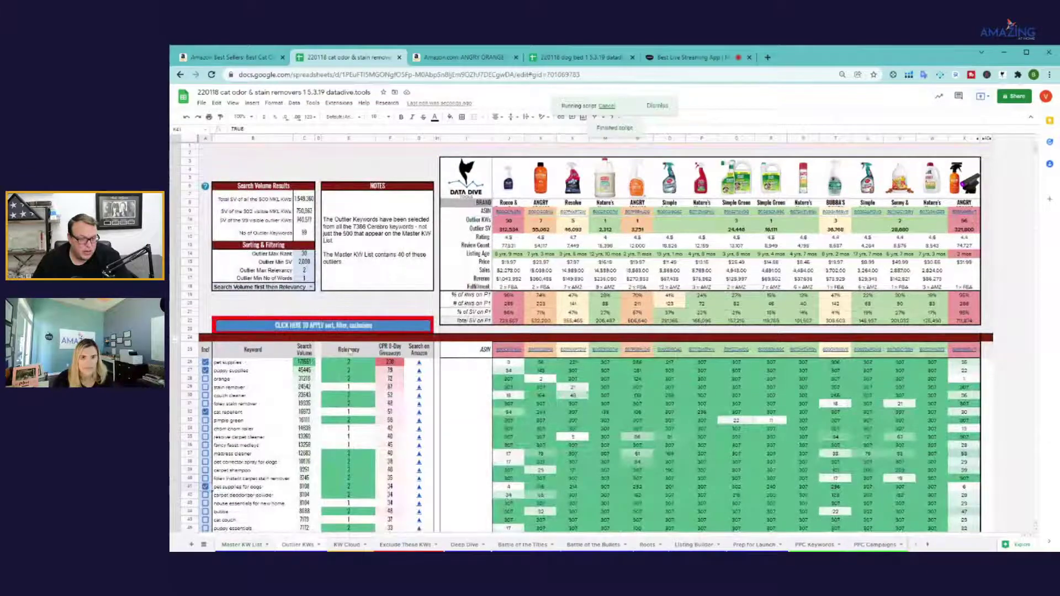
{"action": "left_click", "coordinate": [232, 546]}
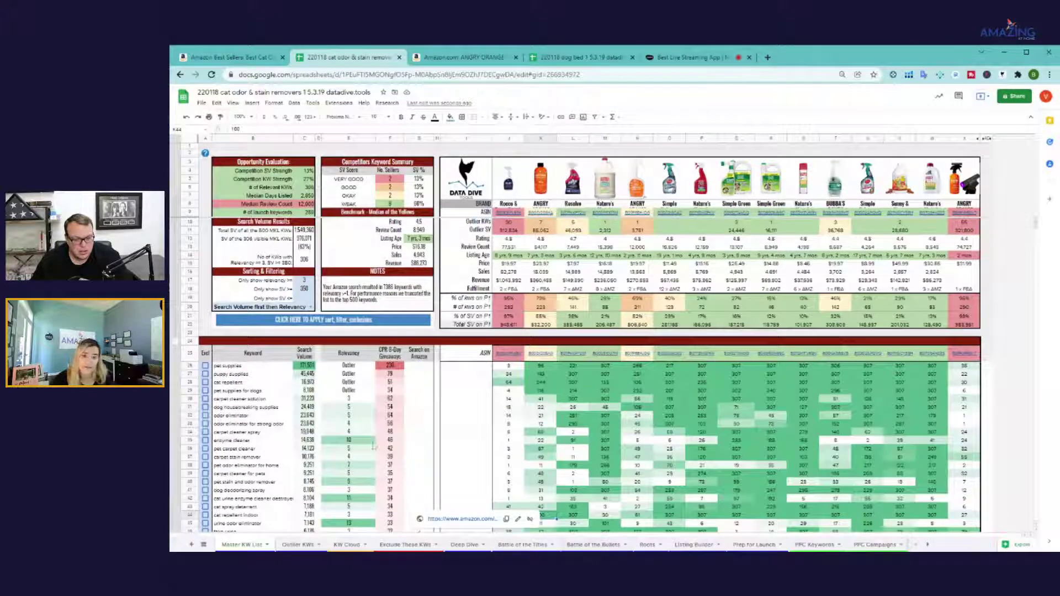
Review the outlier keywords in the Master KW List and in the Battle of the Titles sheet
{"action": "left_click_drag", "start_coordinate": [349, 365], "coordinate": [349, 399]}
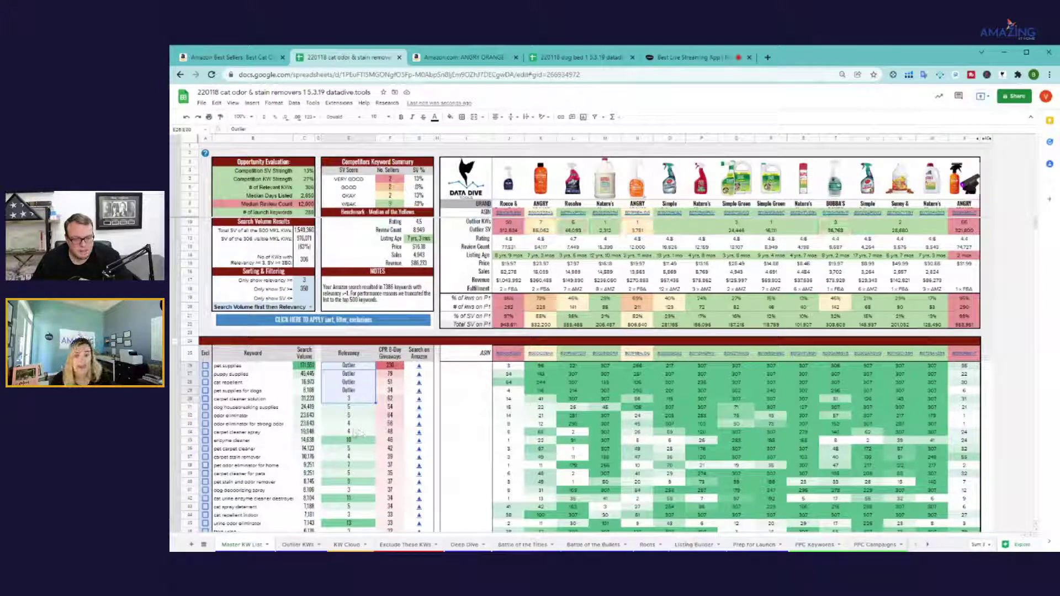
{"action": "left_click", "coordinate": [519, 543]}
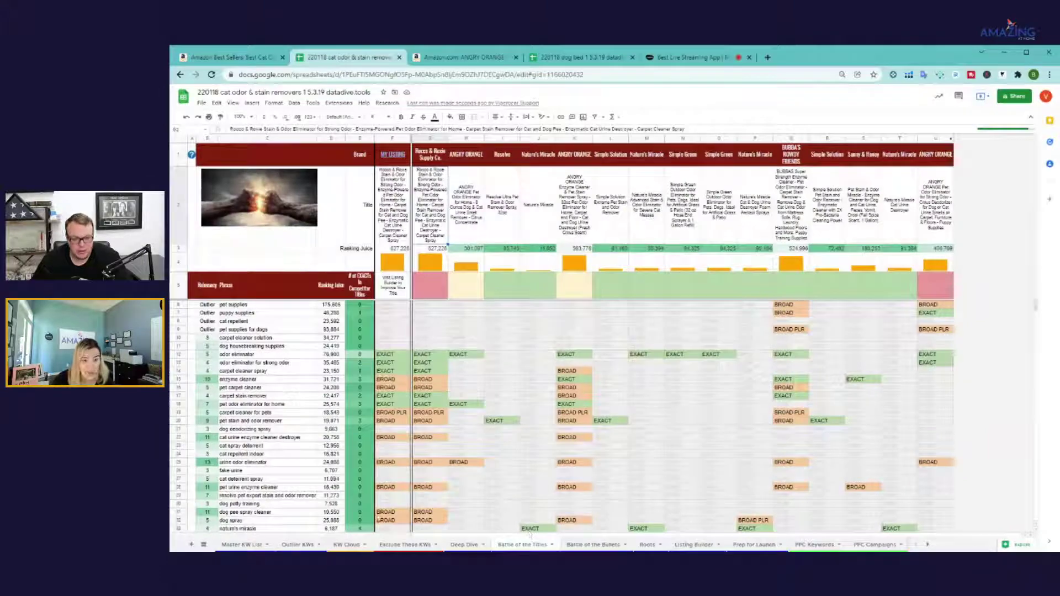
Examine the Resolve, Simple Solution, Nature's Miracle and Simple Green competitor columns in the Master KW List
{"action": "left_click", "coordinate": [239, 545]}
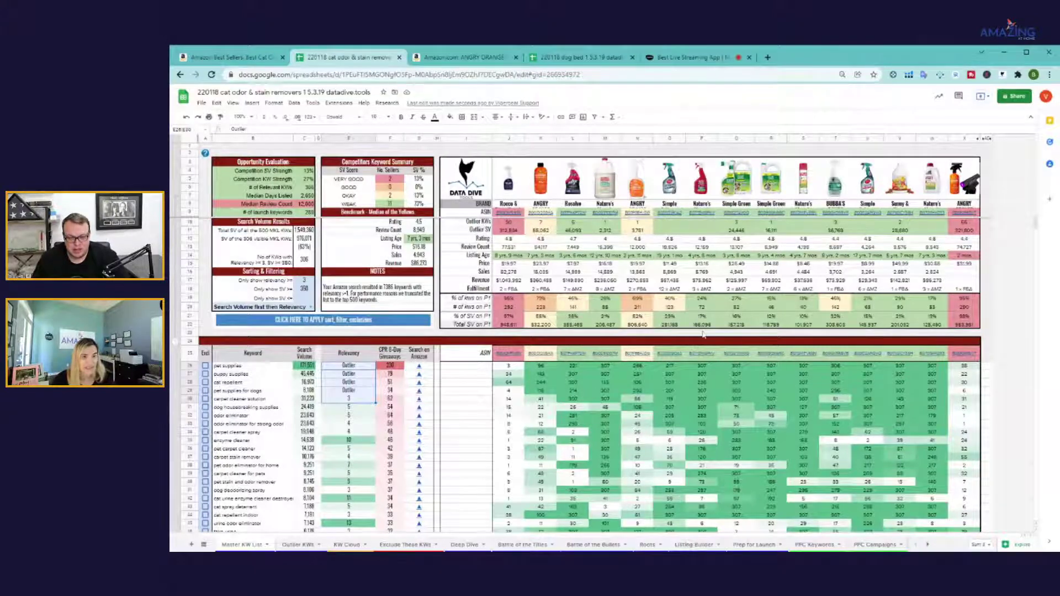
{"action": "left_click", "coordinate": [571, 138]}
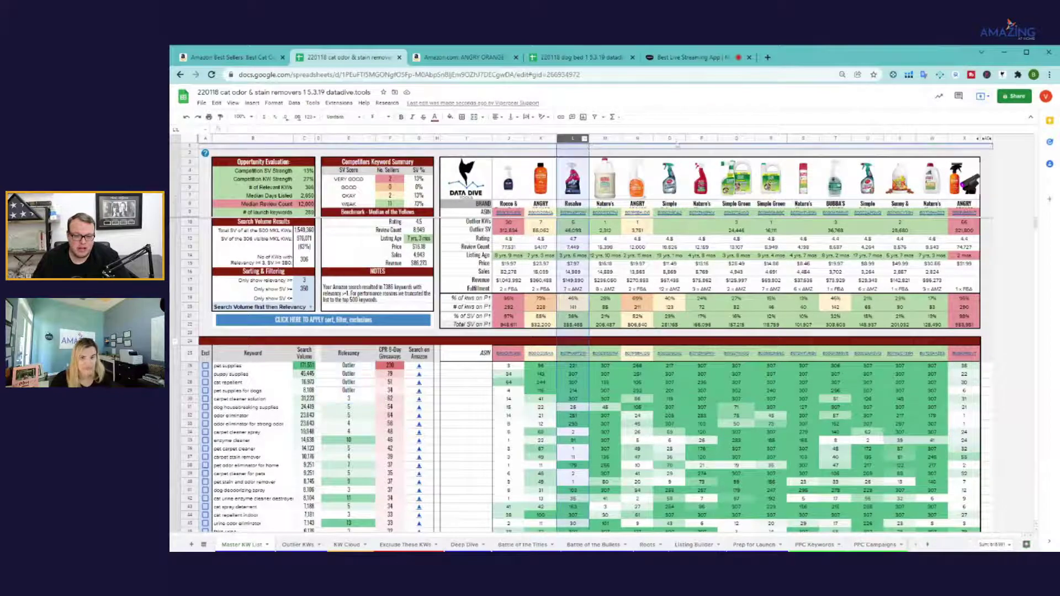
{"action": "left_click", "coordinate": [669, 138], "text": "ctrl"}
{"action": "left_click", "coordinate": [701, 138], "text": "ctrl"}
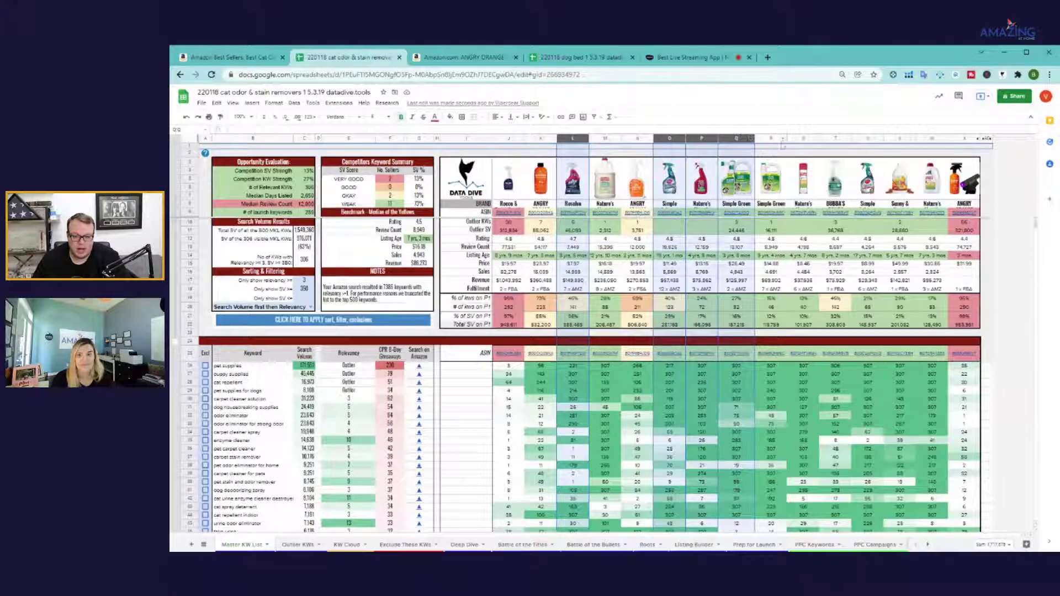
{"action": "left_click", "coordinate": [770, 289]}
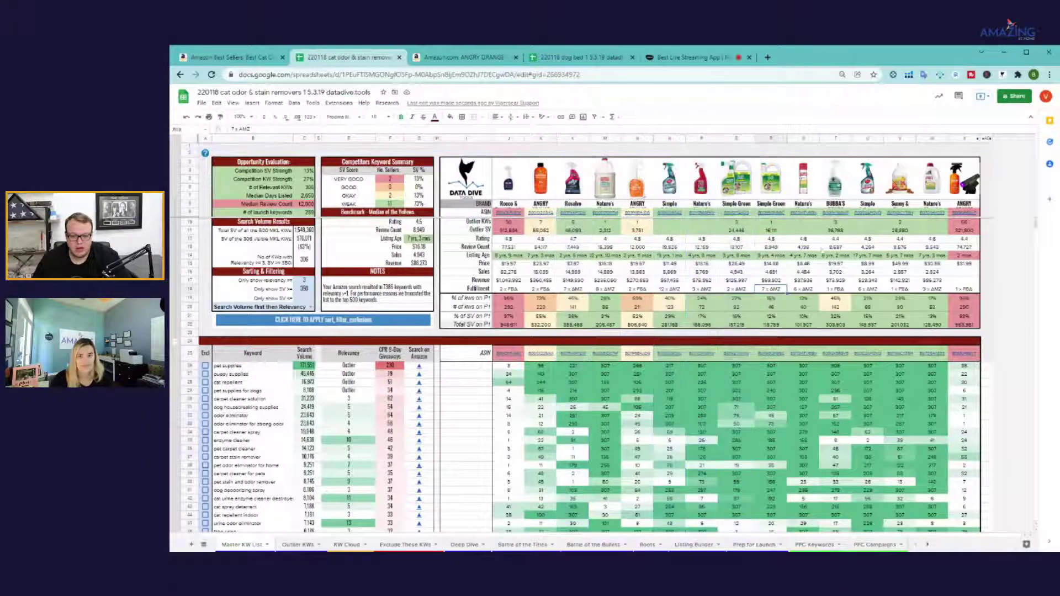
Compare the two Simple Green listings' page-one search volume, keyword ranks and sales
{"action": "left_click_drag", "start_coordinate": [736, 316], "coordinate": [771, 325]}
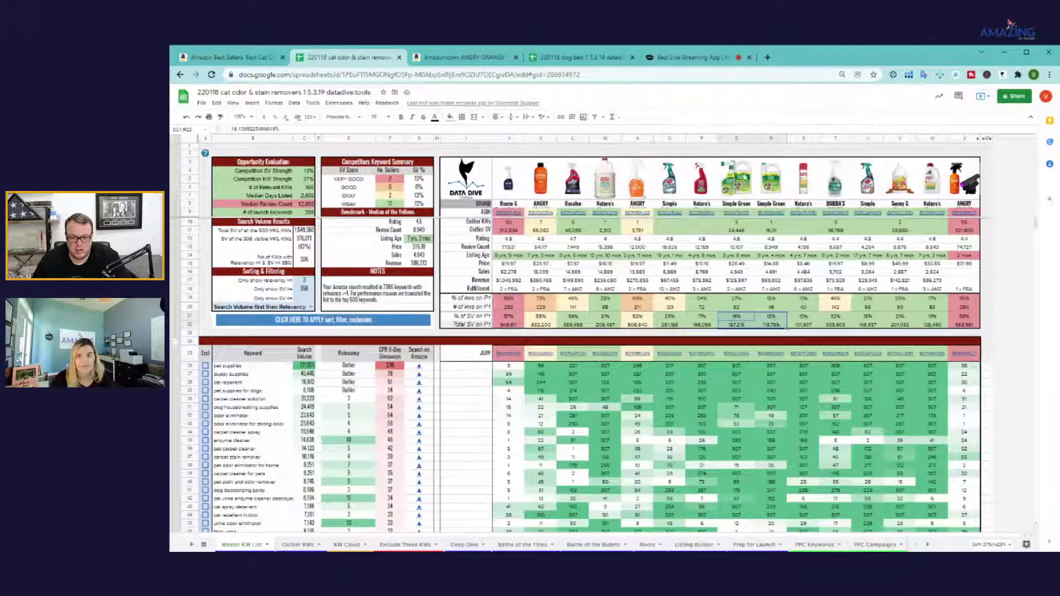
{"action": "left_click_drag", "start_coordinate": [736, 138], "coordinate": [767, 138]}
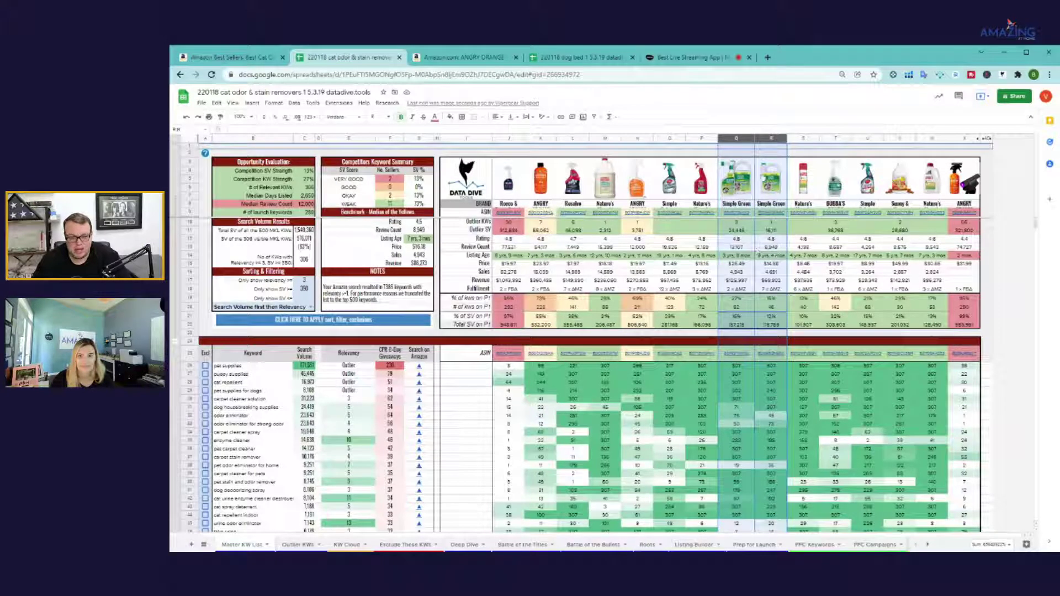
{"action": "left_click_drag", "start_coordinate": [736, 298], "coordinate": [768, 518]}
{"action": "left_click_drag", "start_coordinate": [770, 263], "coordinate": [727, 273]}
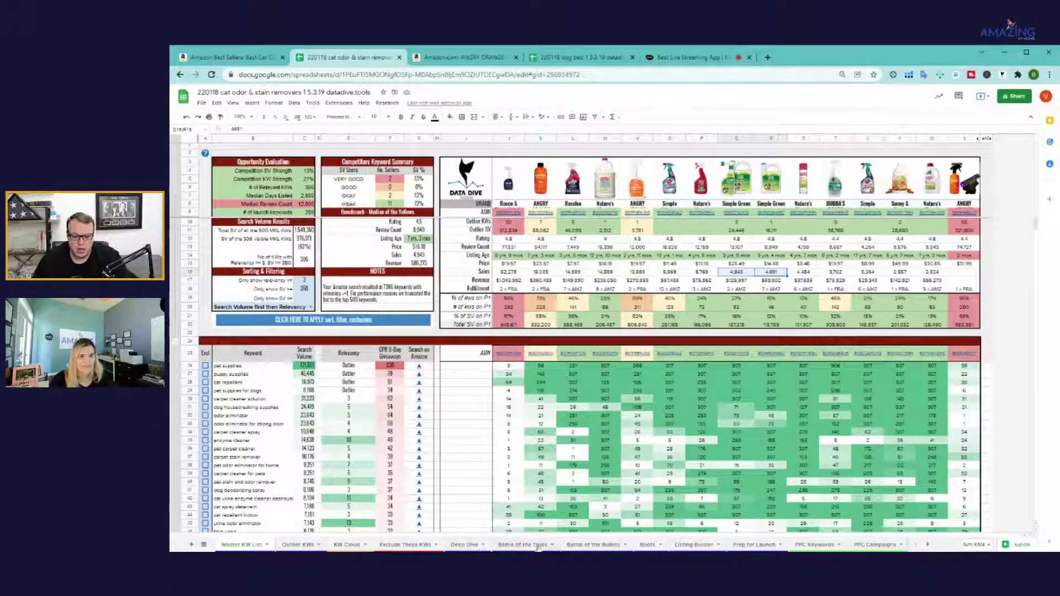
Return to the Listing Builder sheet and check the search volume and relevancy of pet supplies and puppy supplies
{"action": "left_click", "coordinate": [692, 545]}
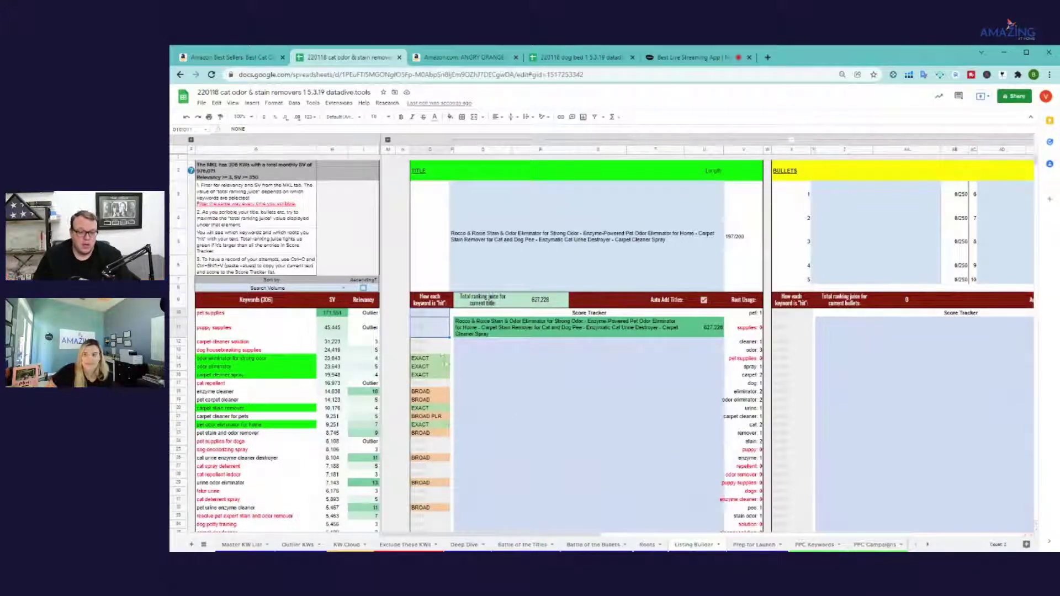
{"action": "left_click", "coordinate": [229, 326]}
{"action": "left_click_drag", "start_coordinate": [229, 314], "coordinate": [368, 334]}
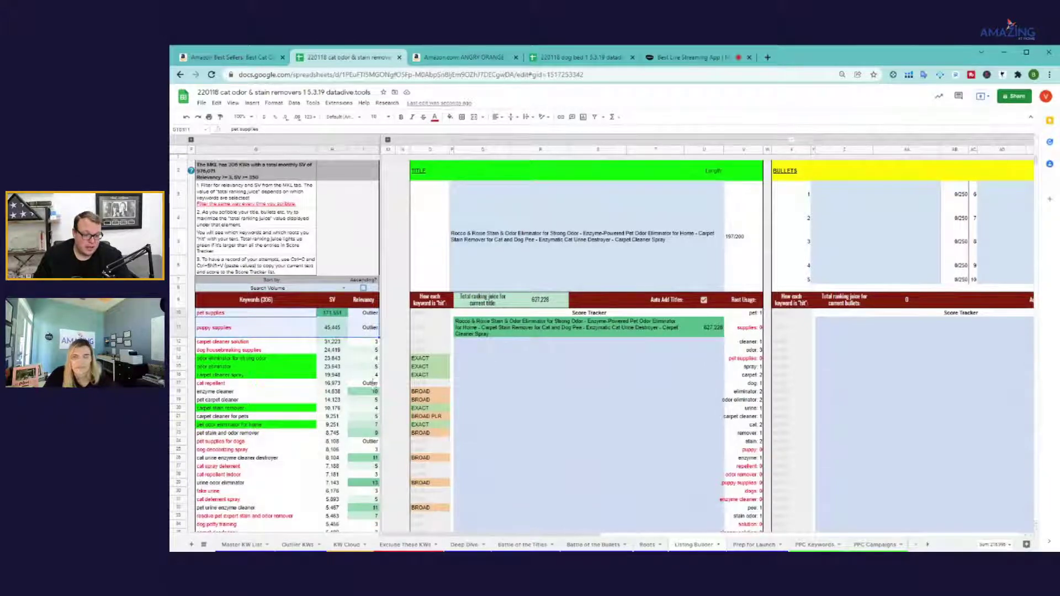
{"action": "key", "text": "Escape"}
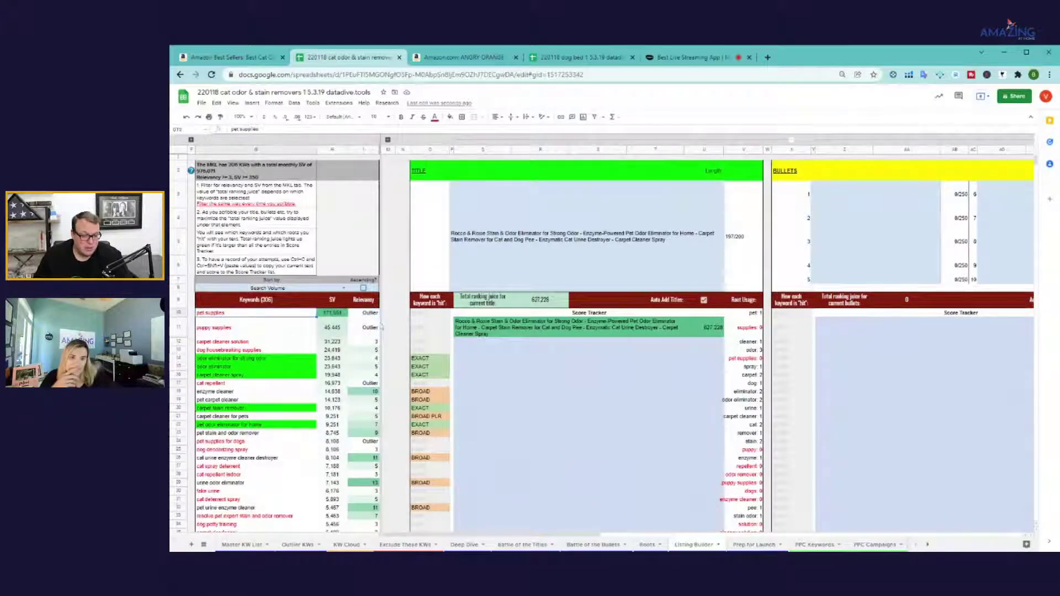
Compare the Score Tracker entry with the current title and its ranking juice, and examine how the title hits each keyword
{"action": "left_click", "coordinate": [517, 329]}
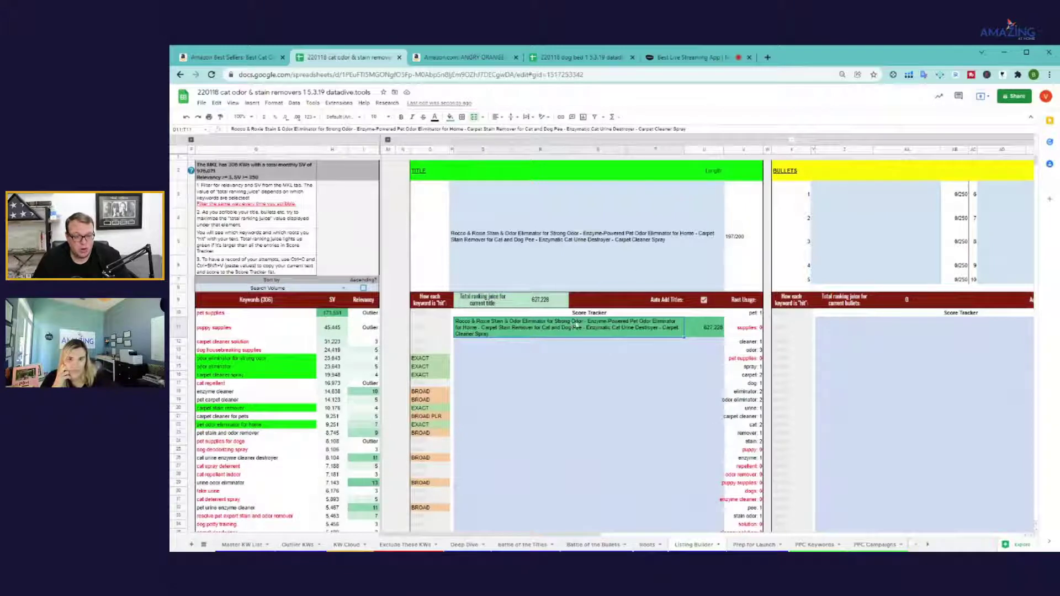
{"action": "left_click", "coordinate": [583, 233]}
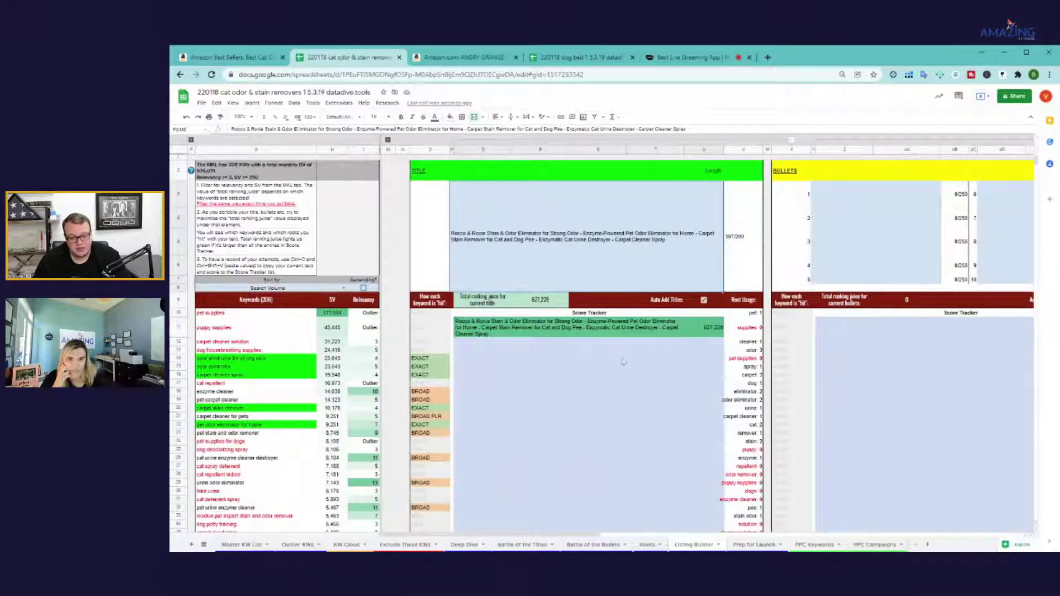
{"action": "left_click", "coordinate": [705, 329]}
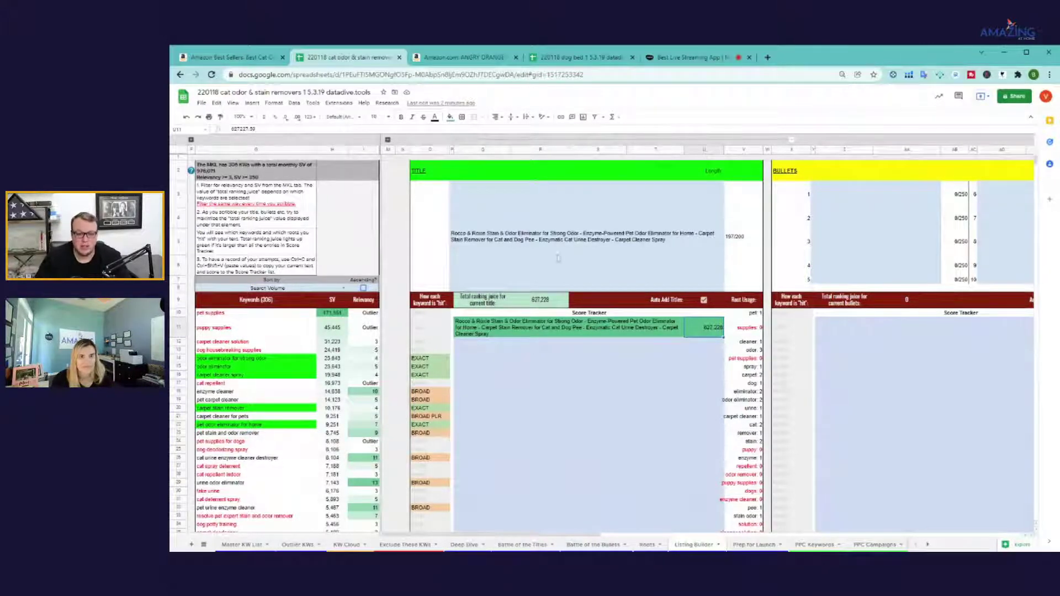
{"action": "left_click_drag", "start_coordinate": [430, 330], "coordinate": [429, 454]}
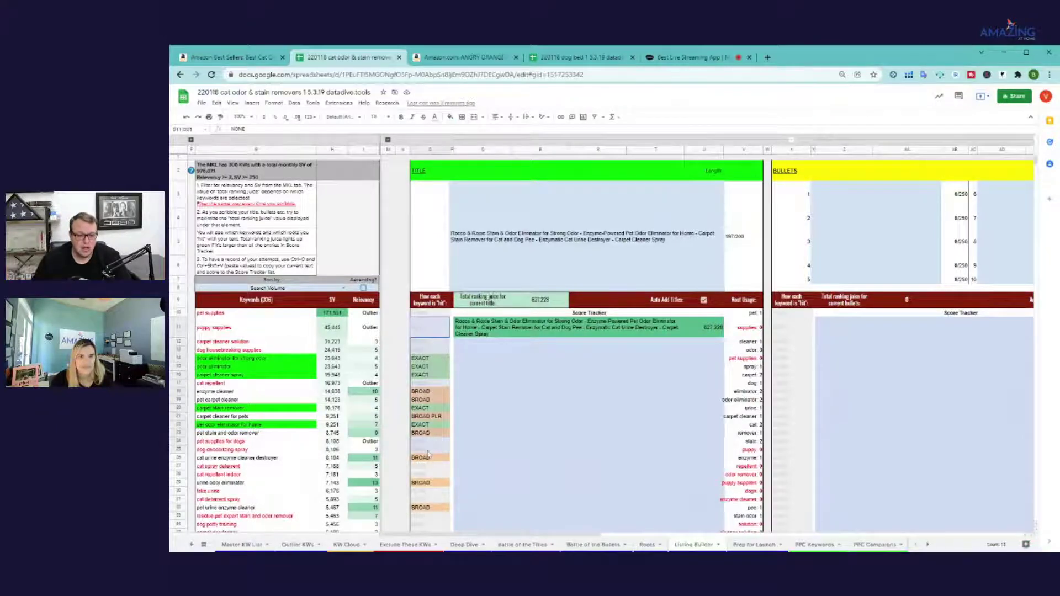